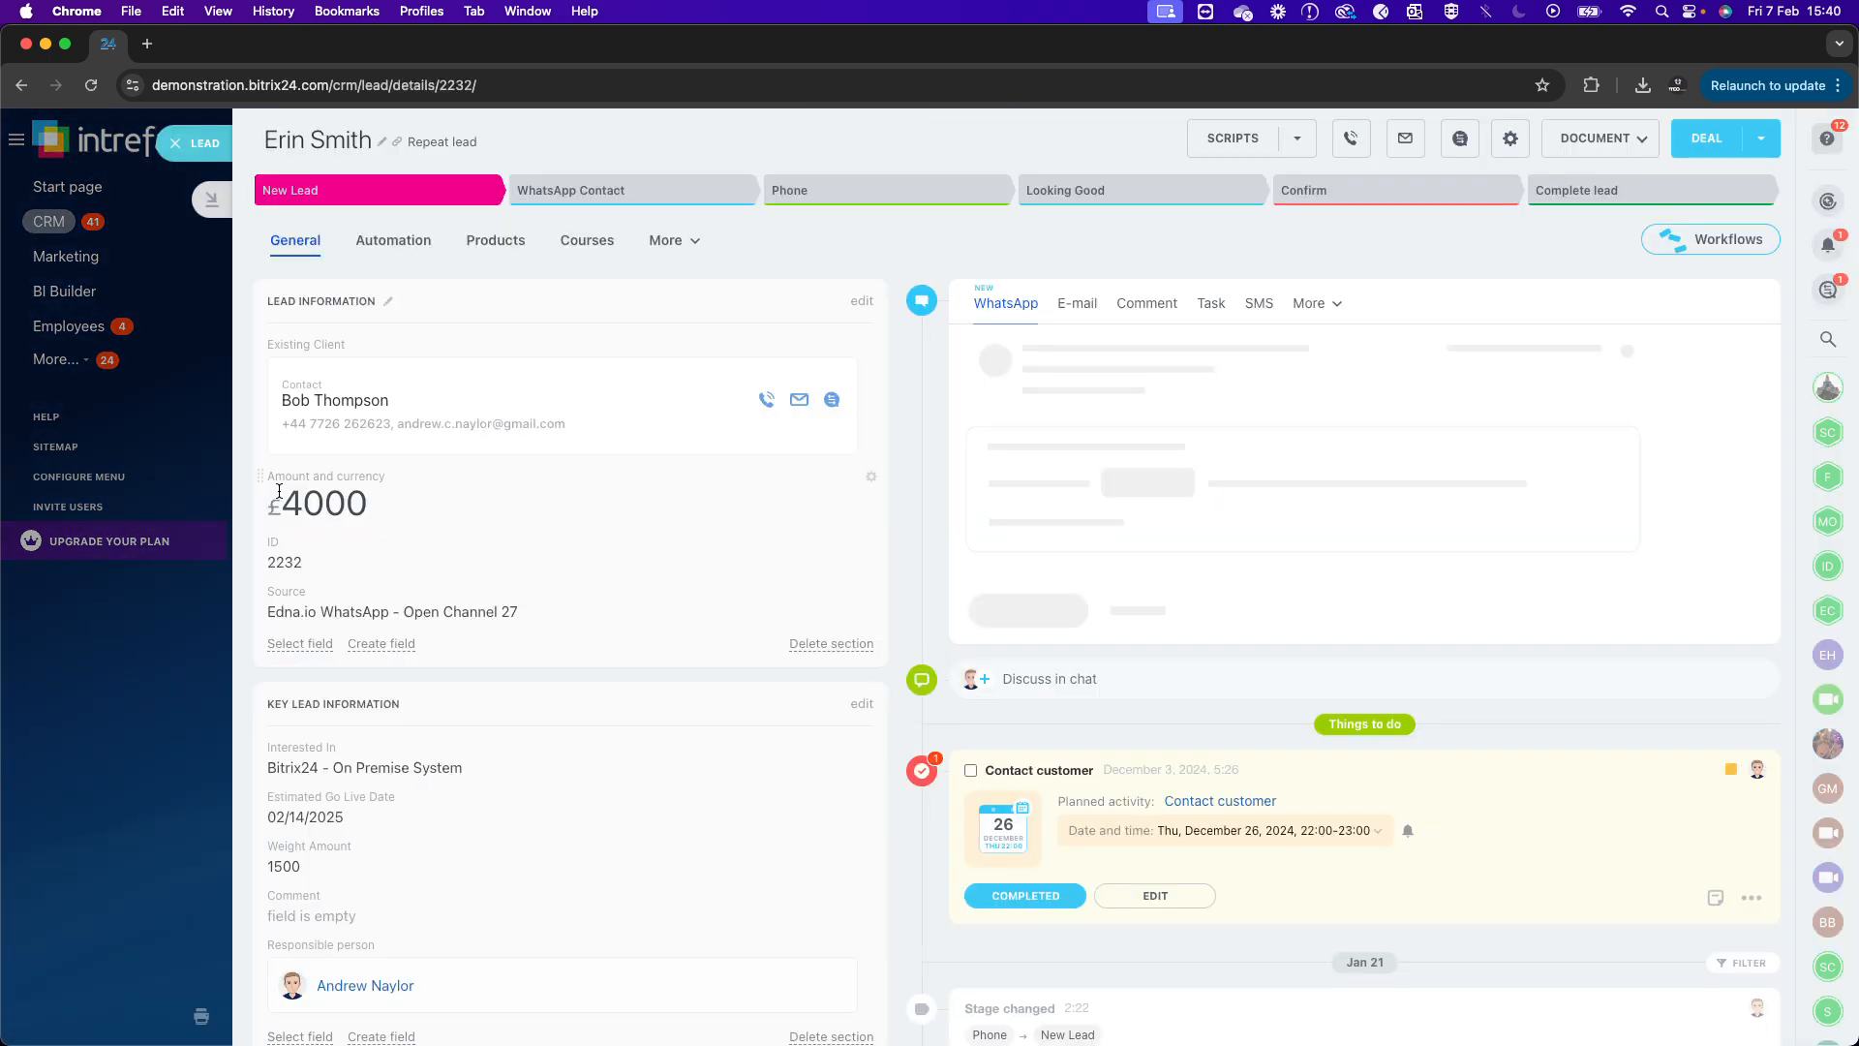
Review and close the lead's details, and open the Enquiry Dashboard from BI Builder for editing.
scroll(375, 653, down, 3)
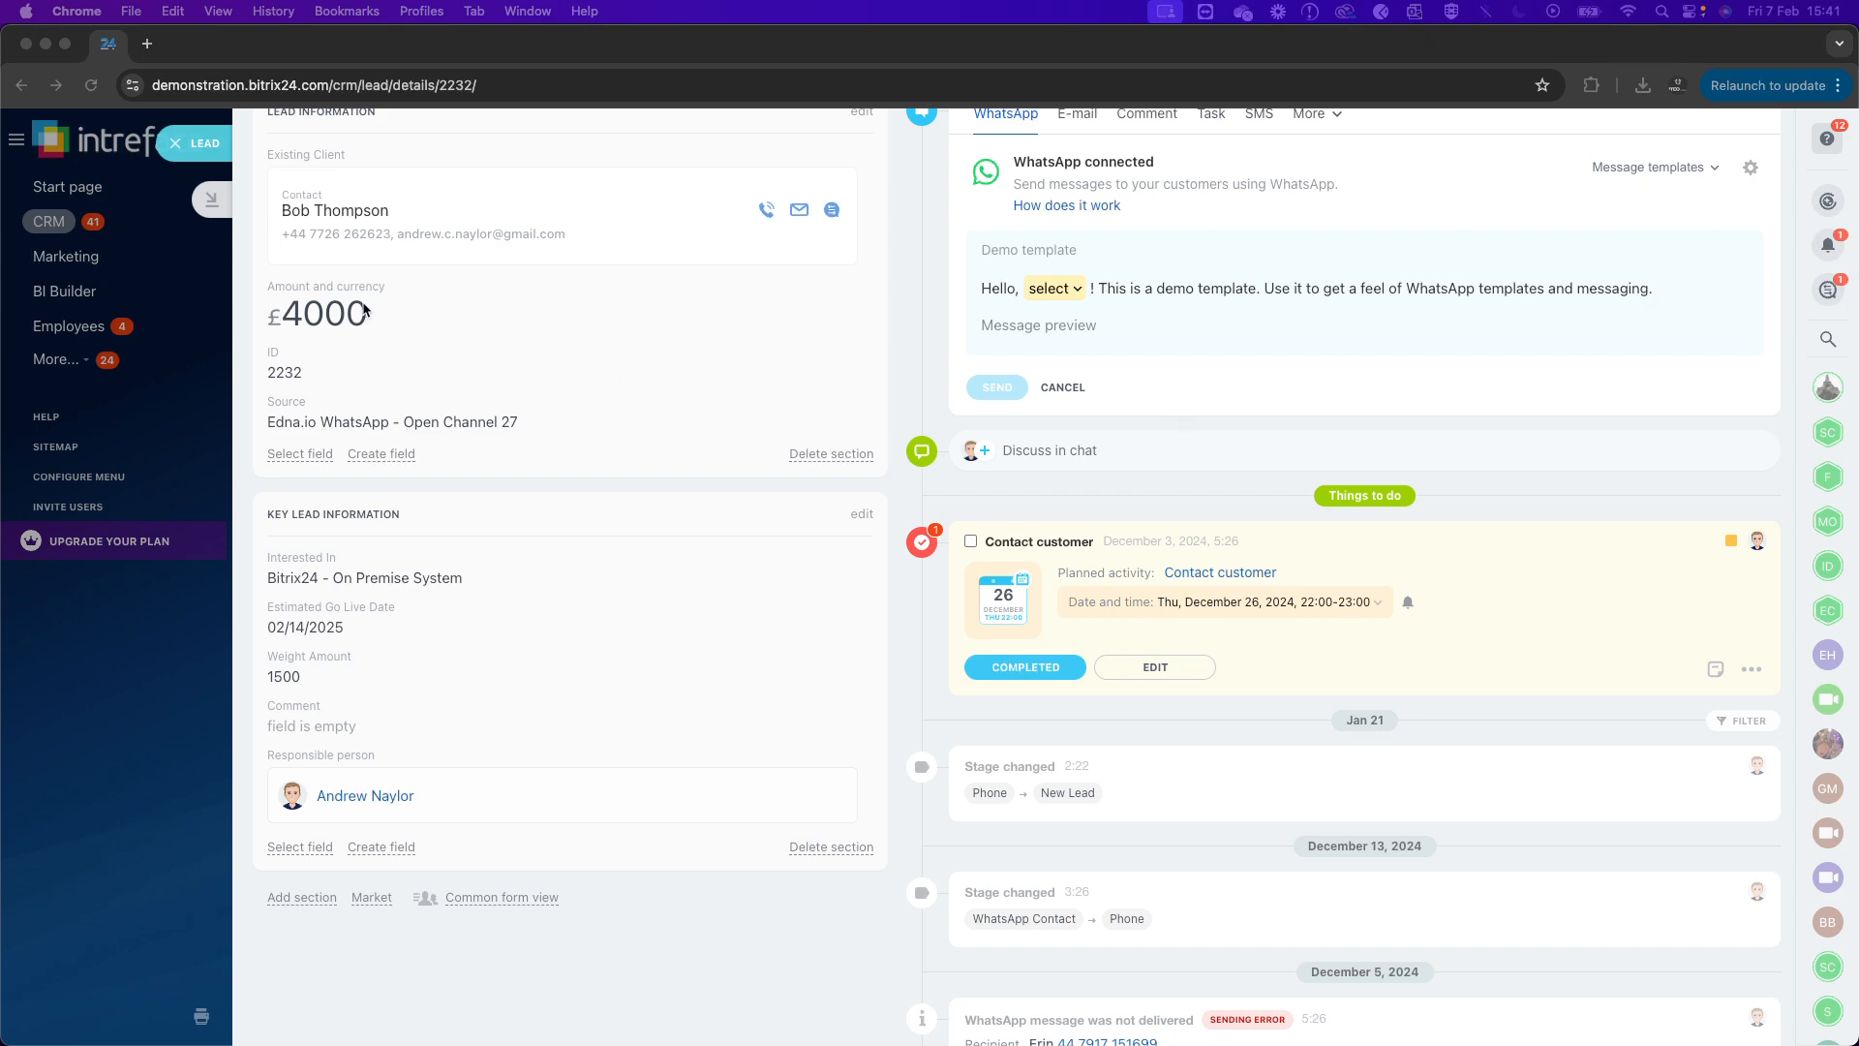
click(177, 143)
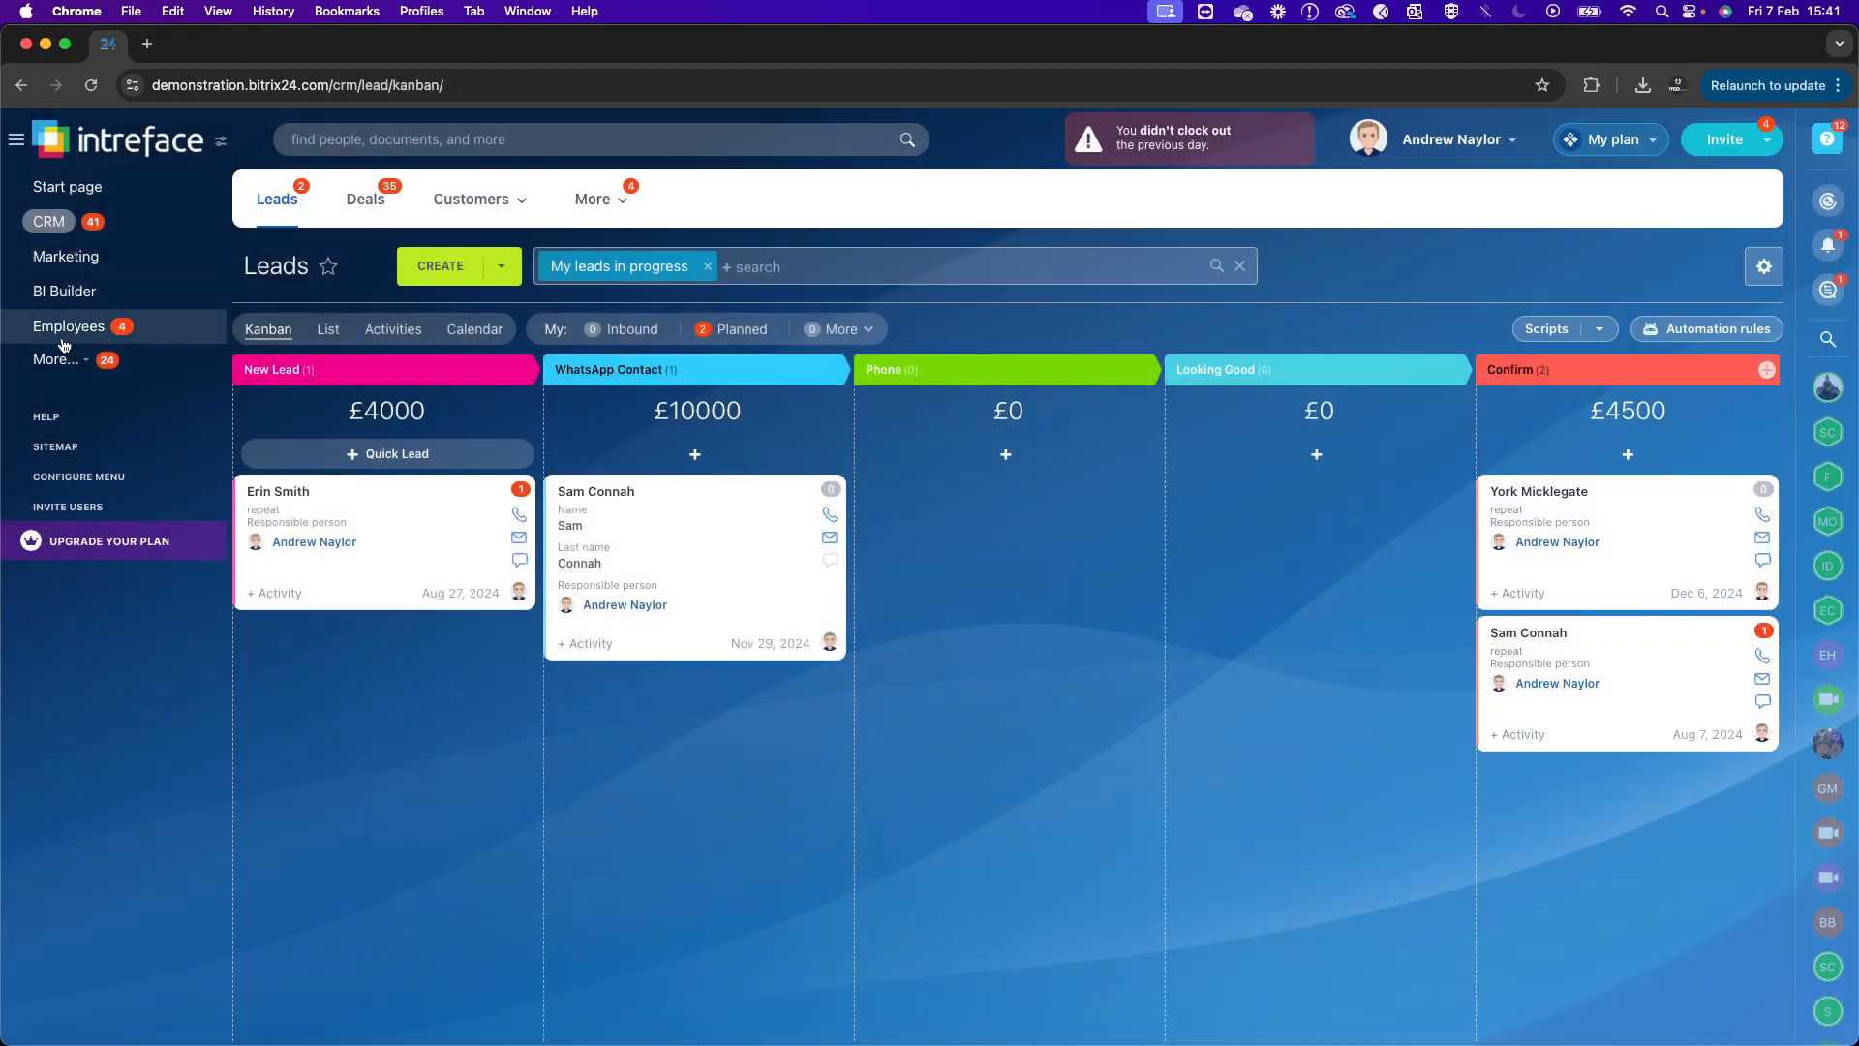
click(56, 291)
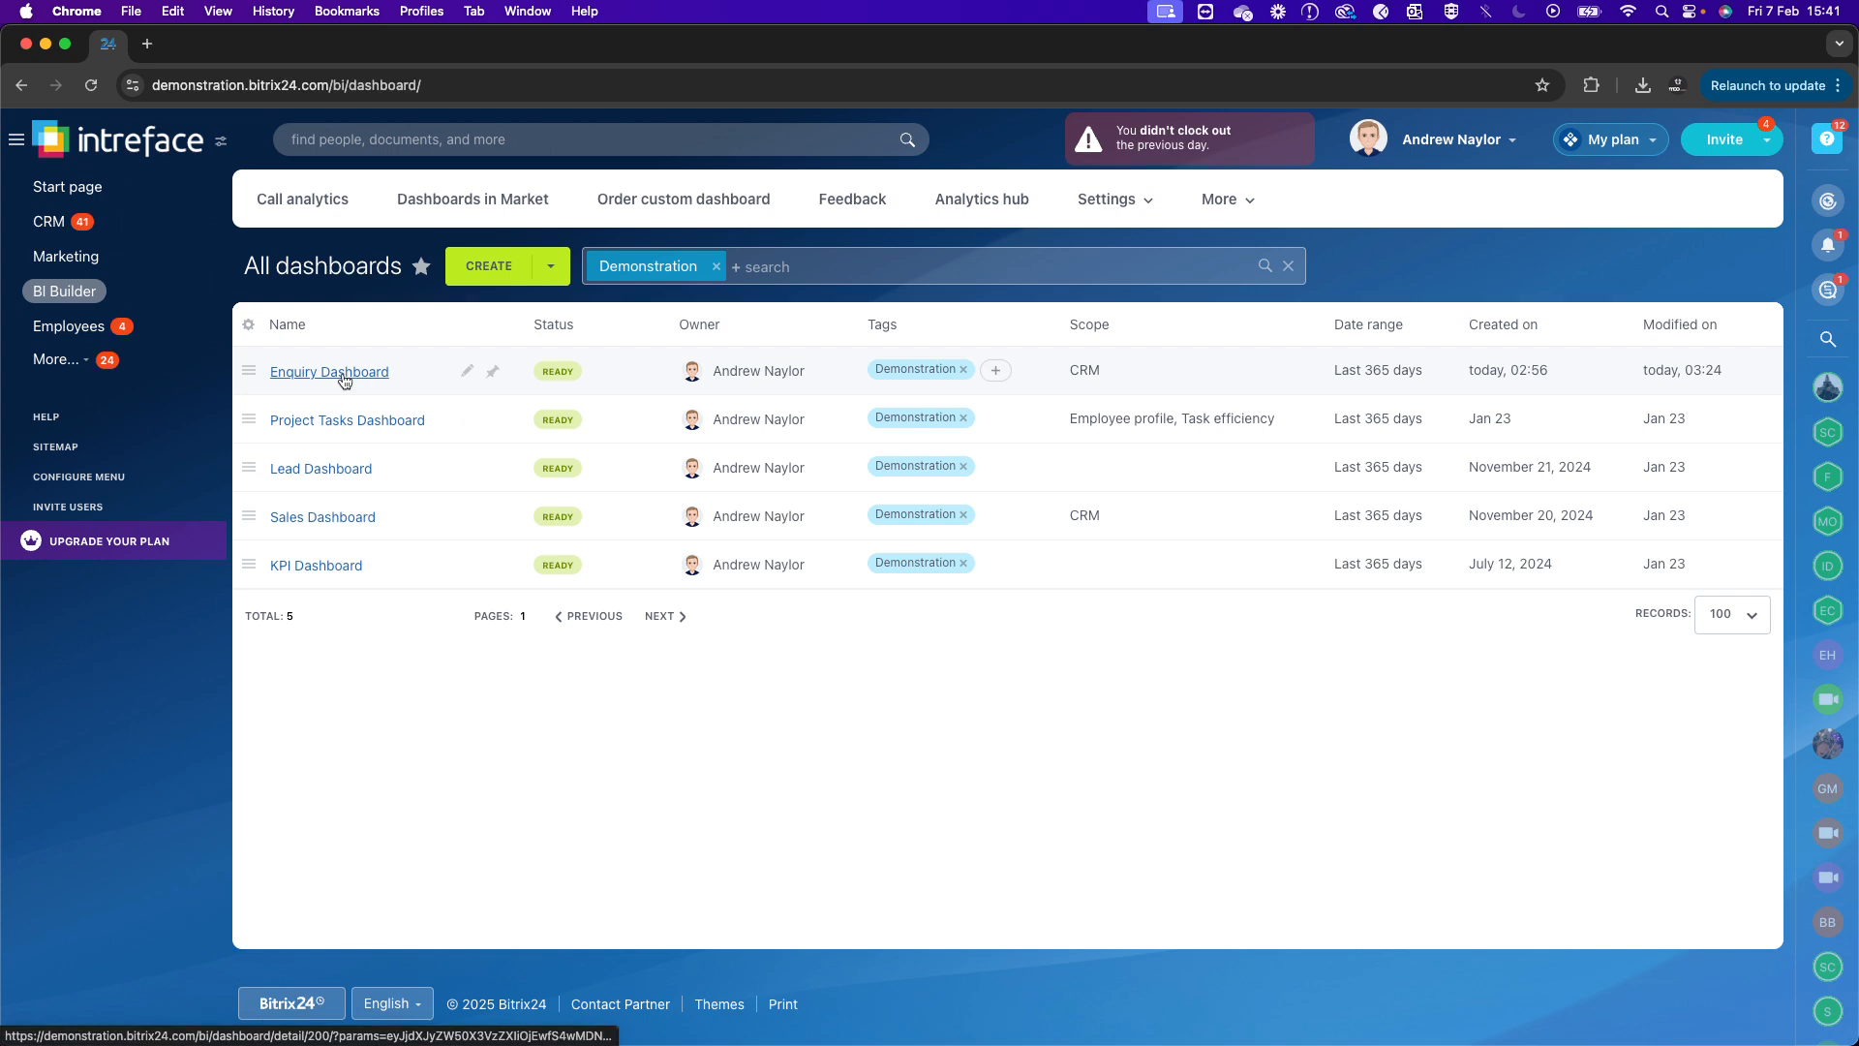
click(341, 372)
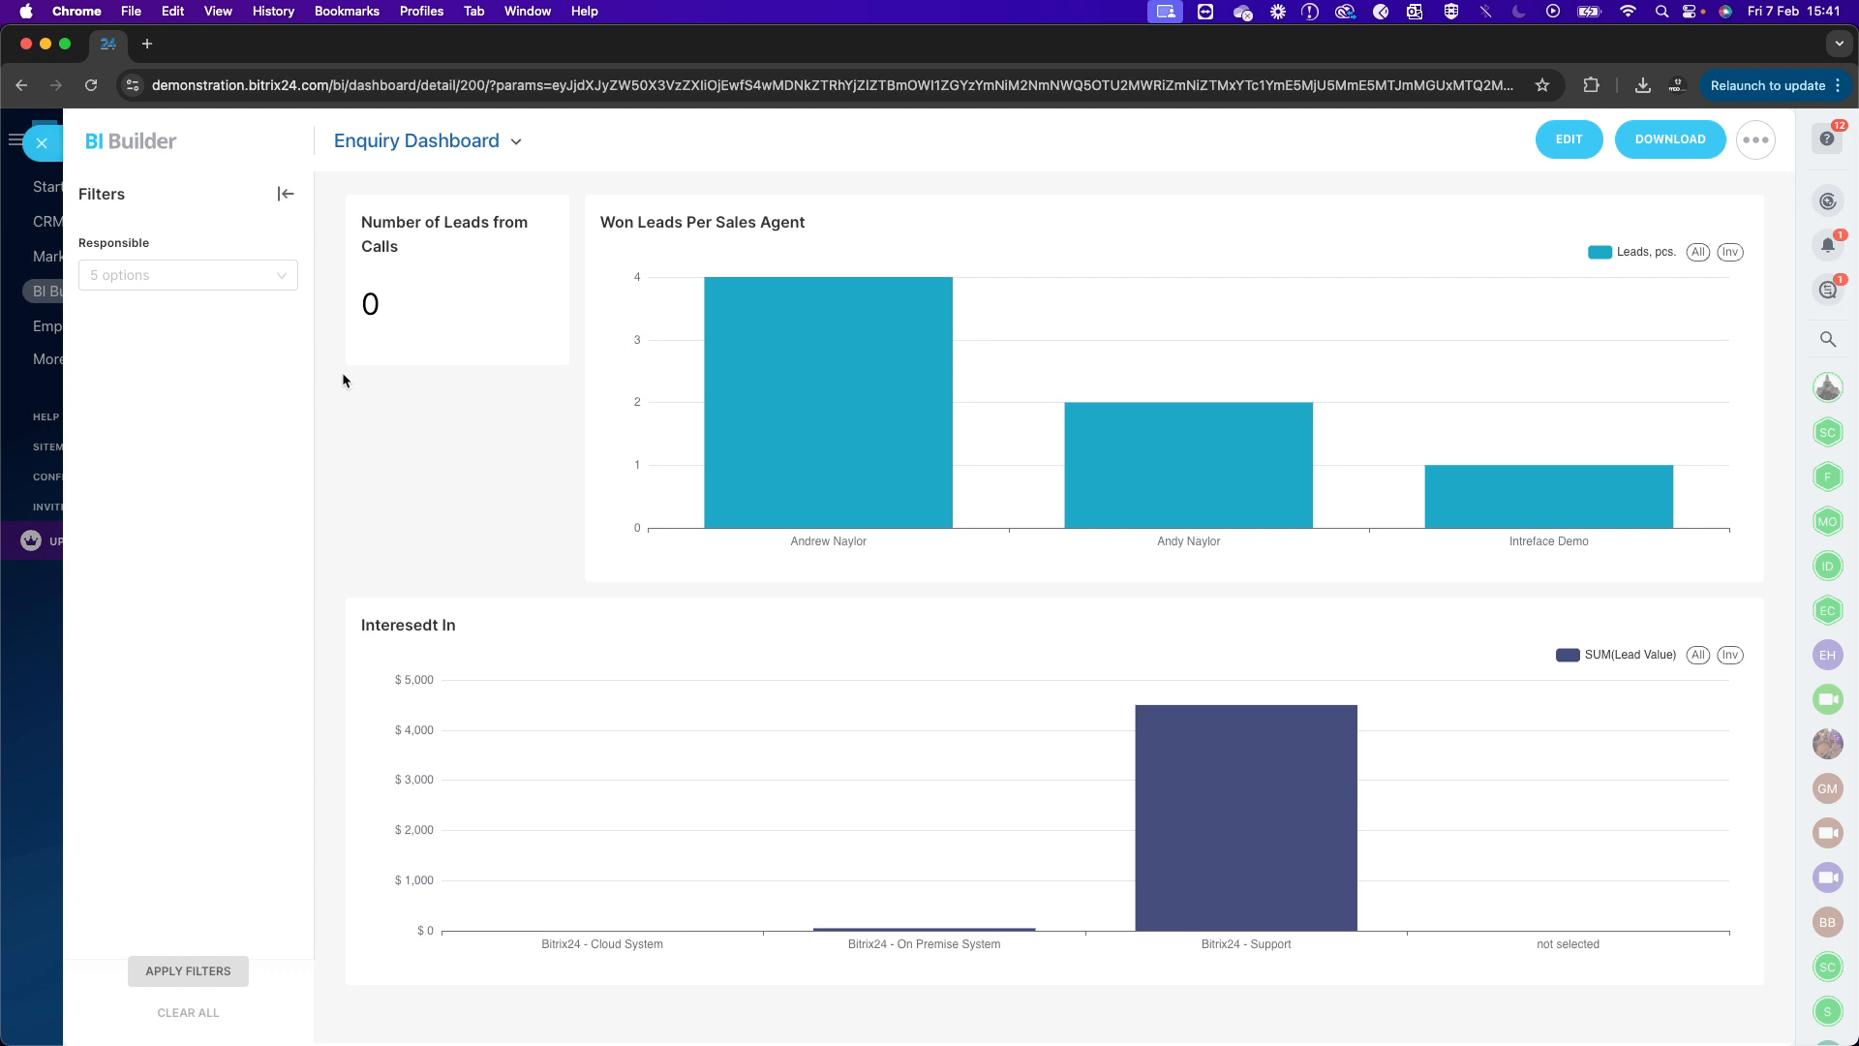
click(1569, 139)
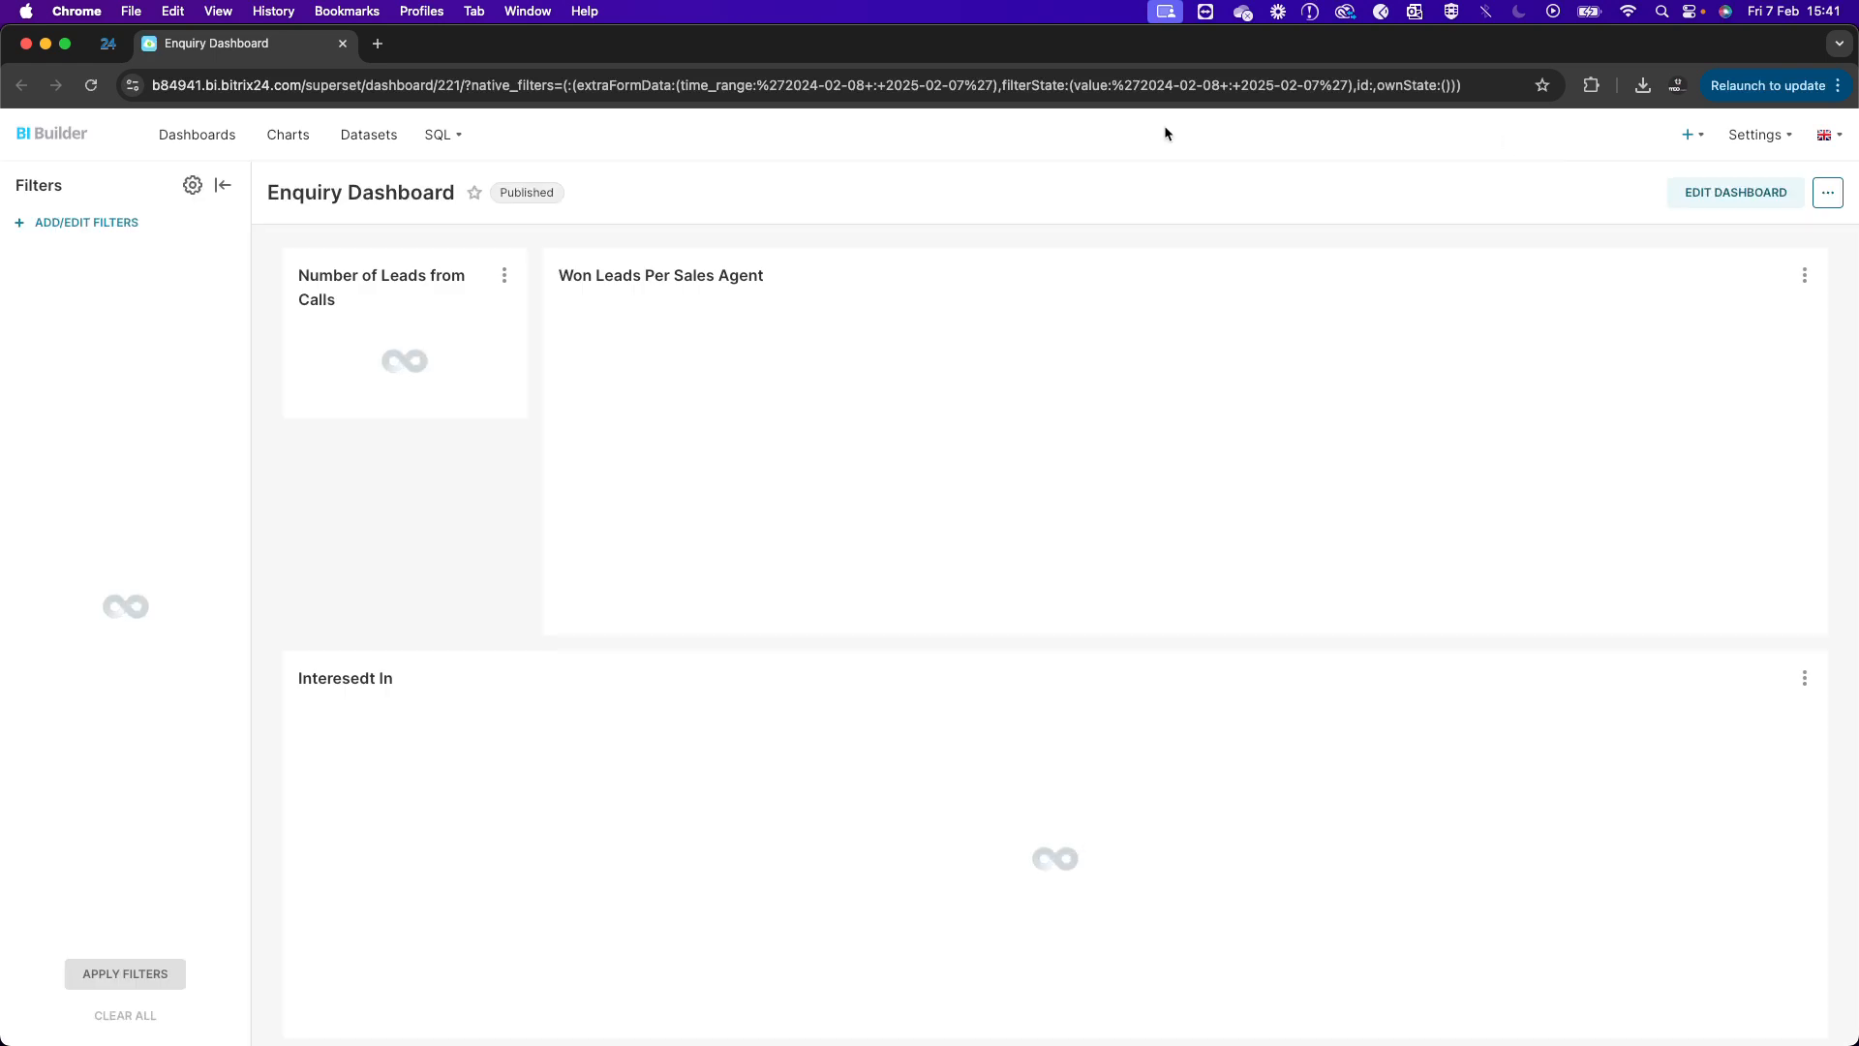
Open SQL Lab and highlight the query lines for the Estimated Go Live and Weighted Value fields.
mouse_move(440, 138)
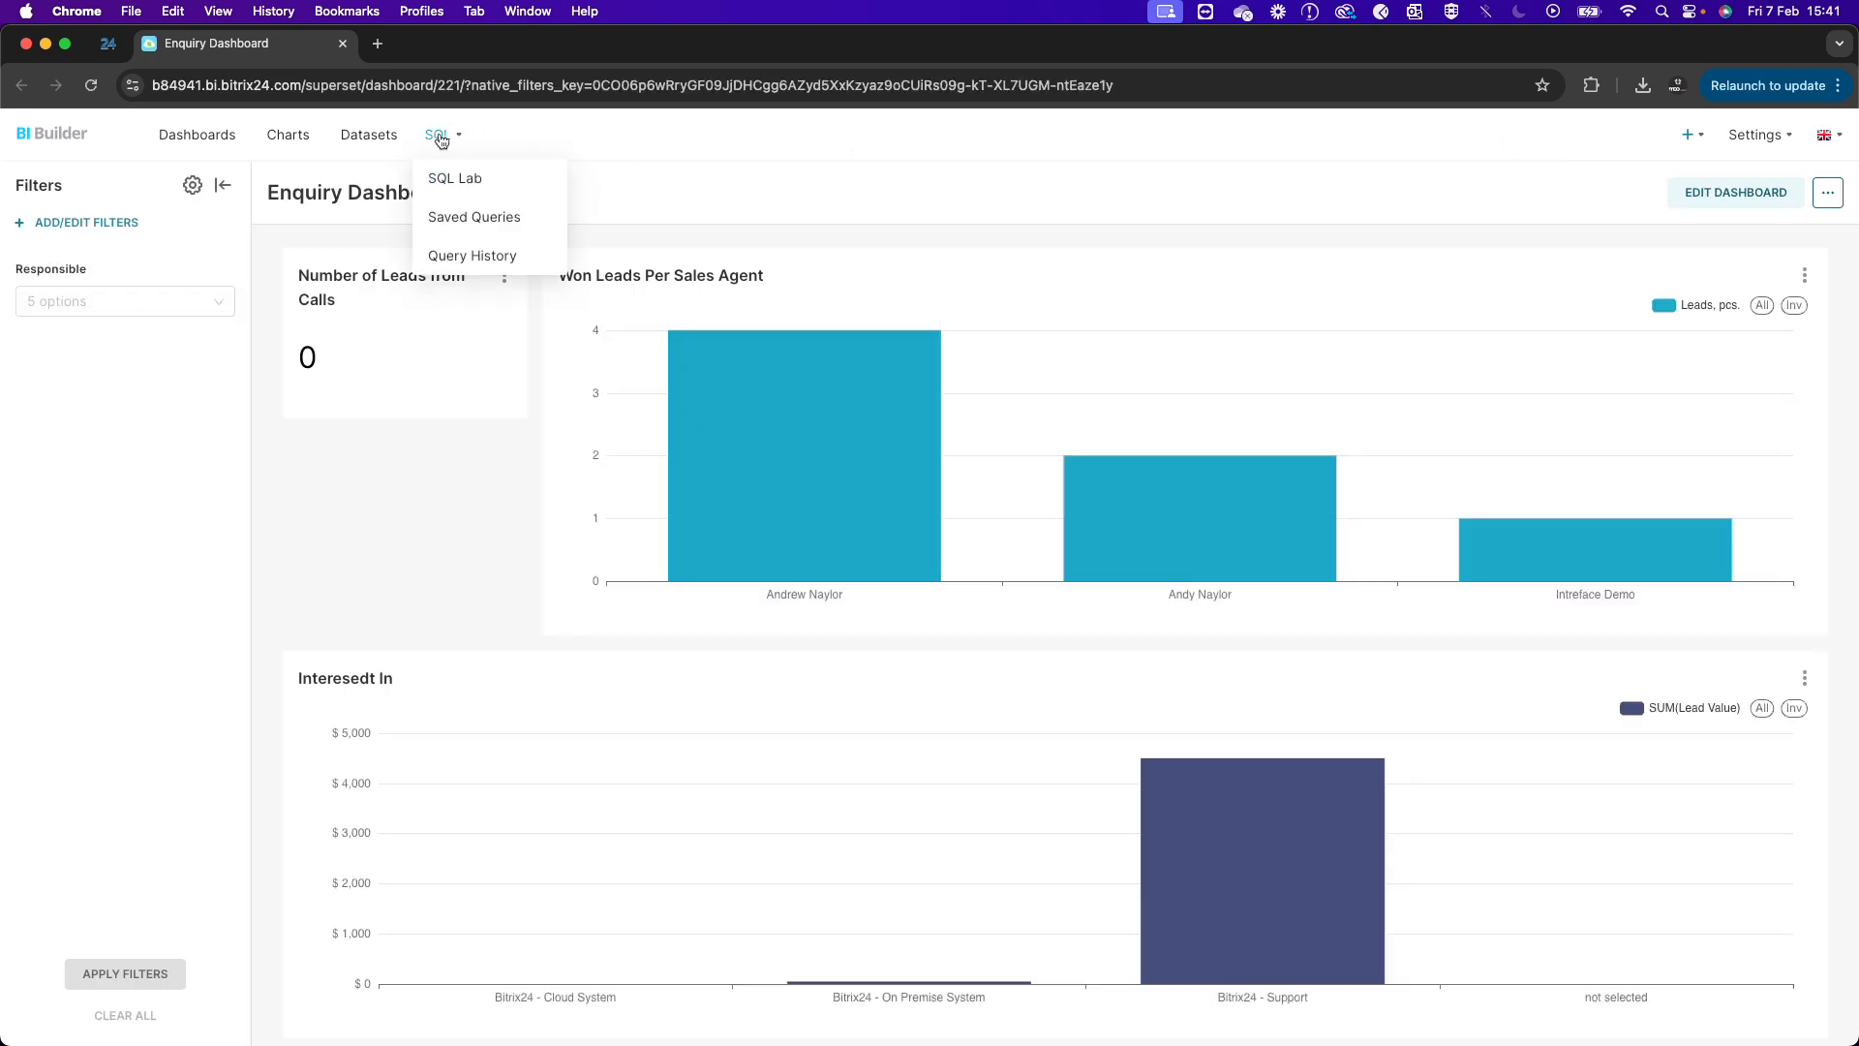
click(455, 178)
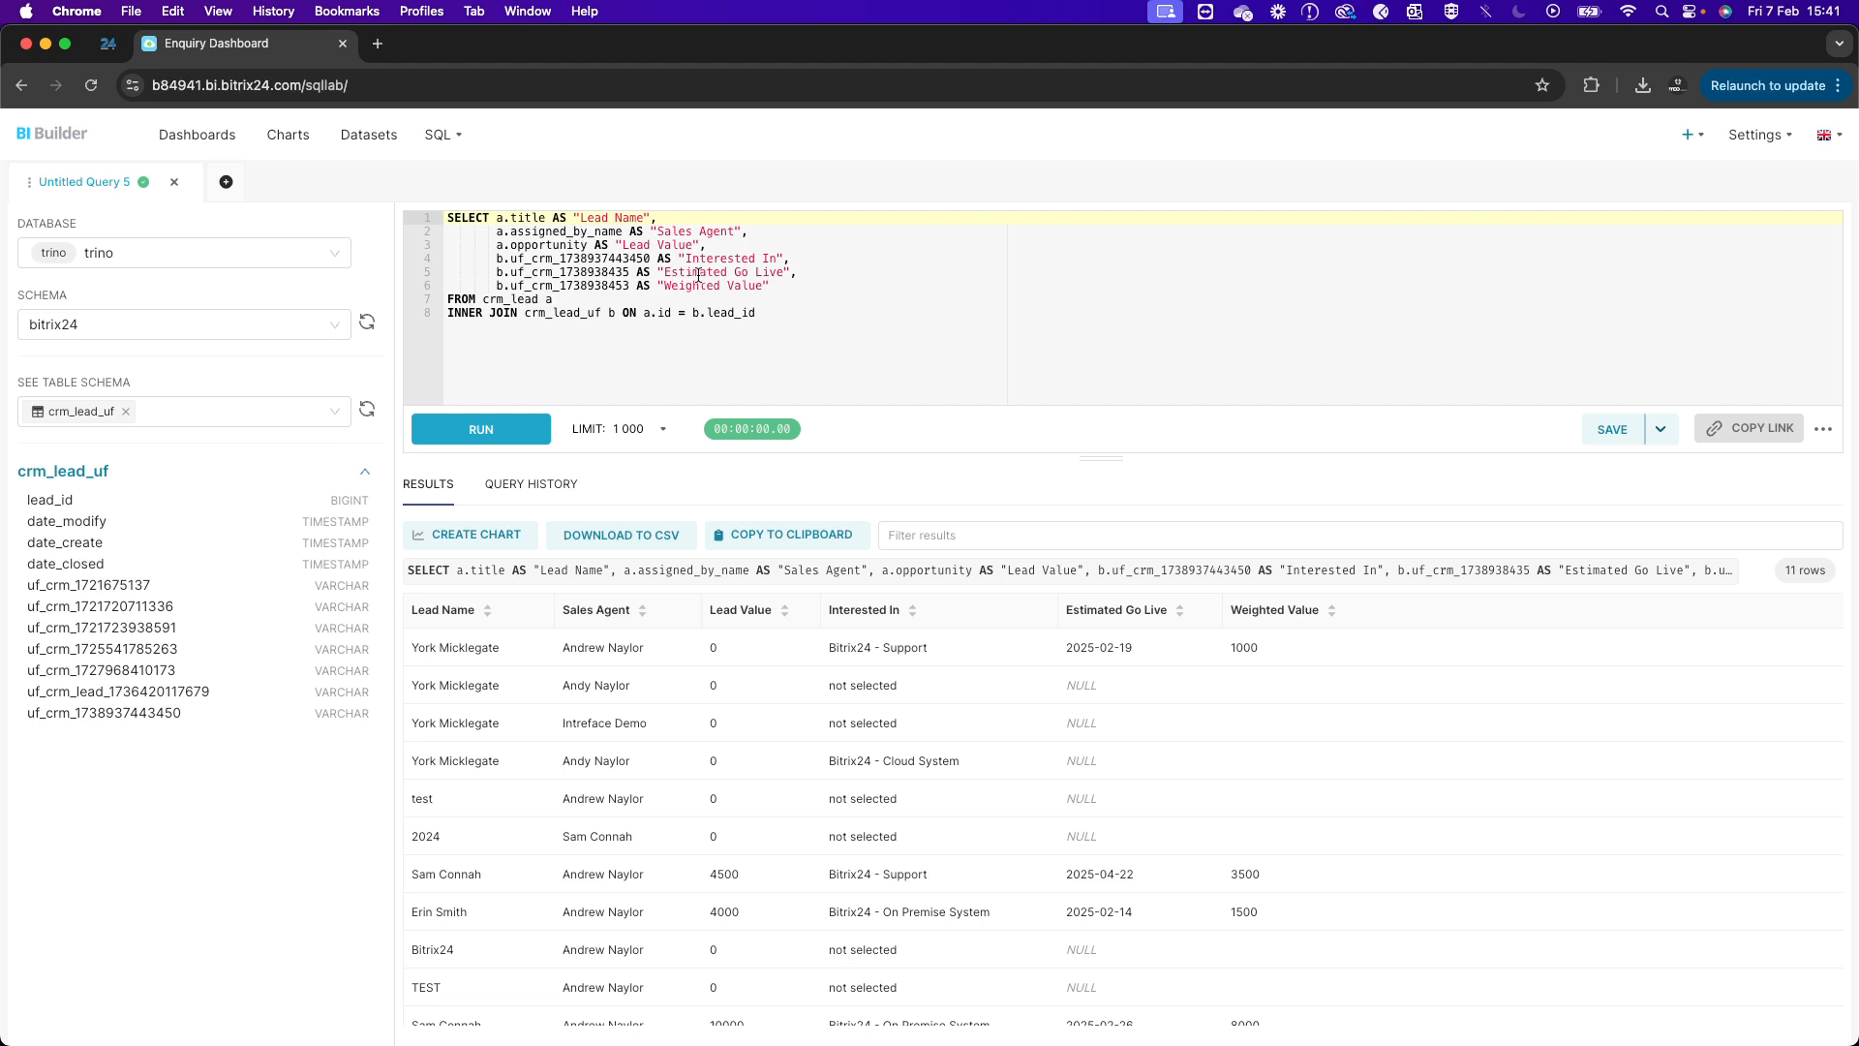
drag(772, 286, 432, 274)
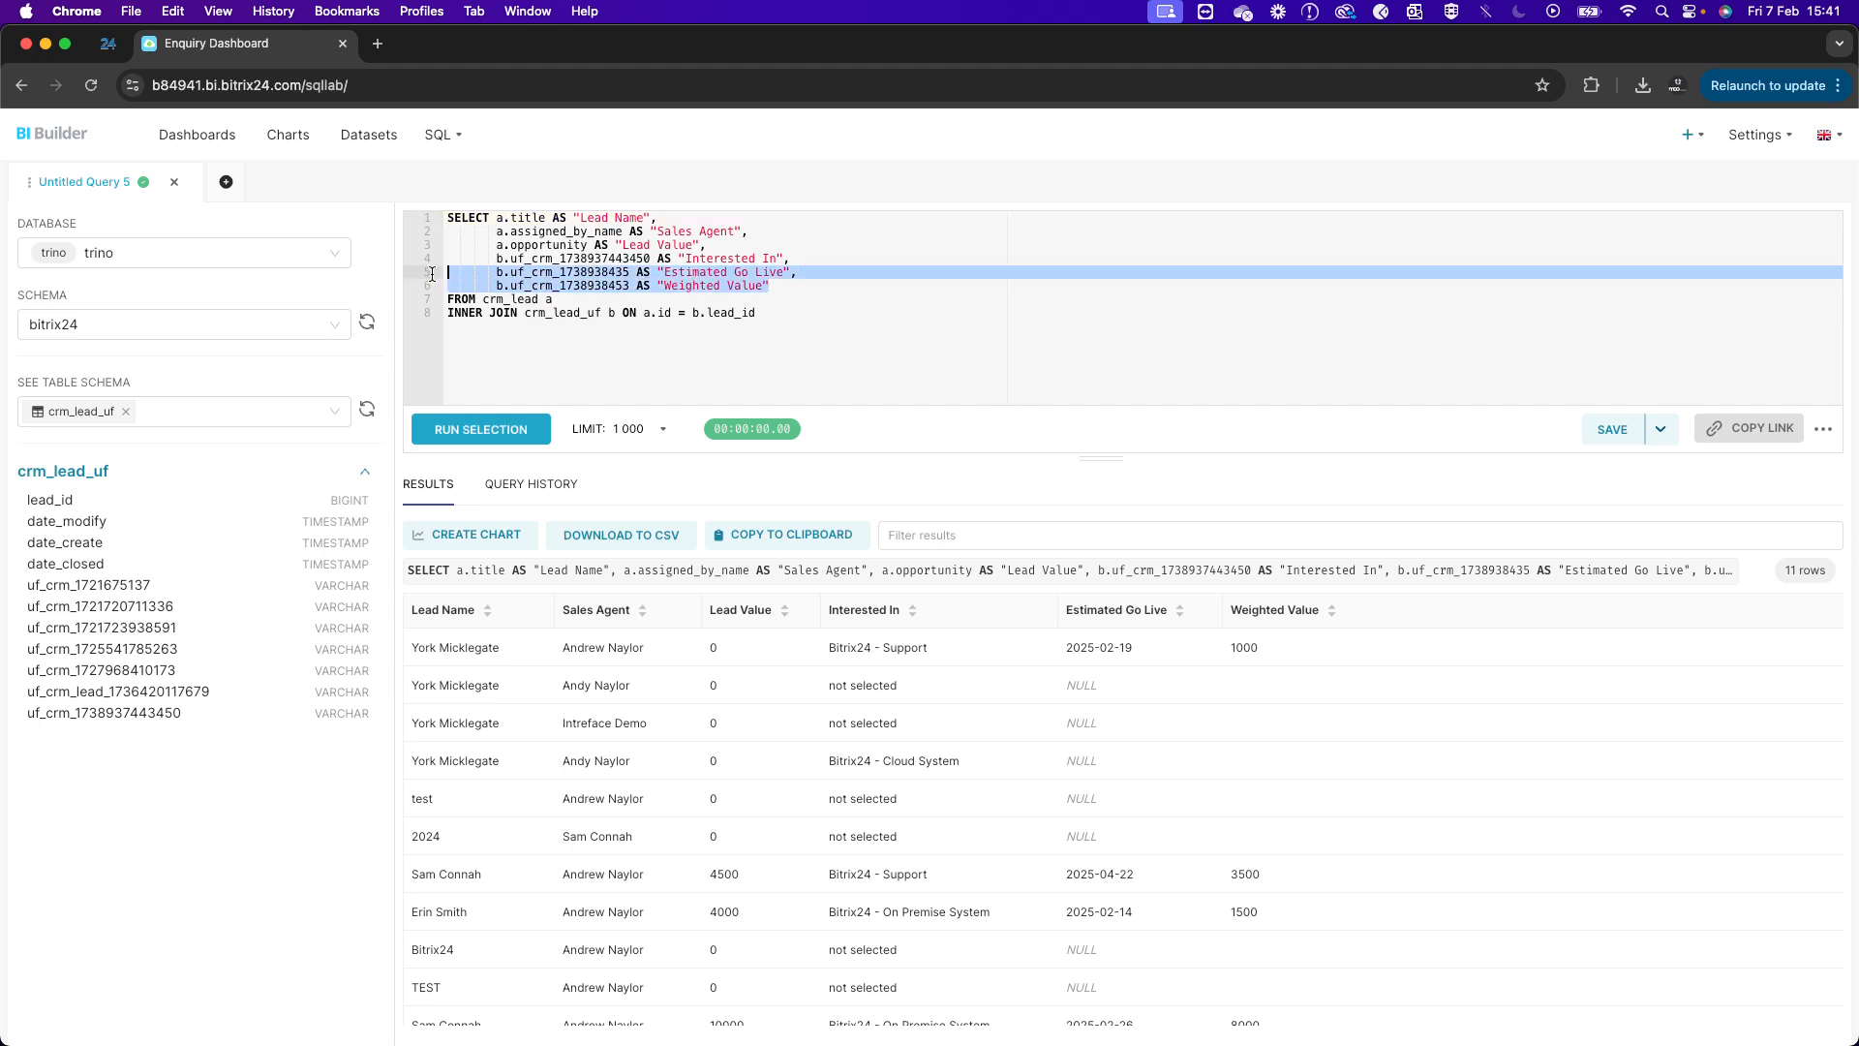
click(714, 272)
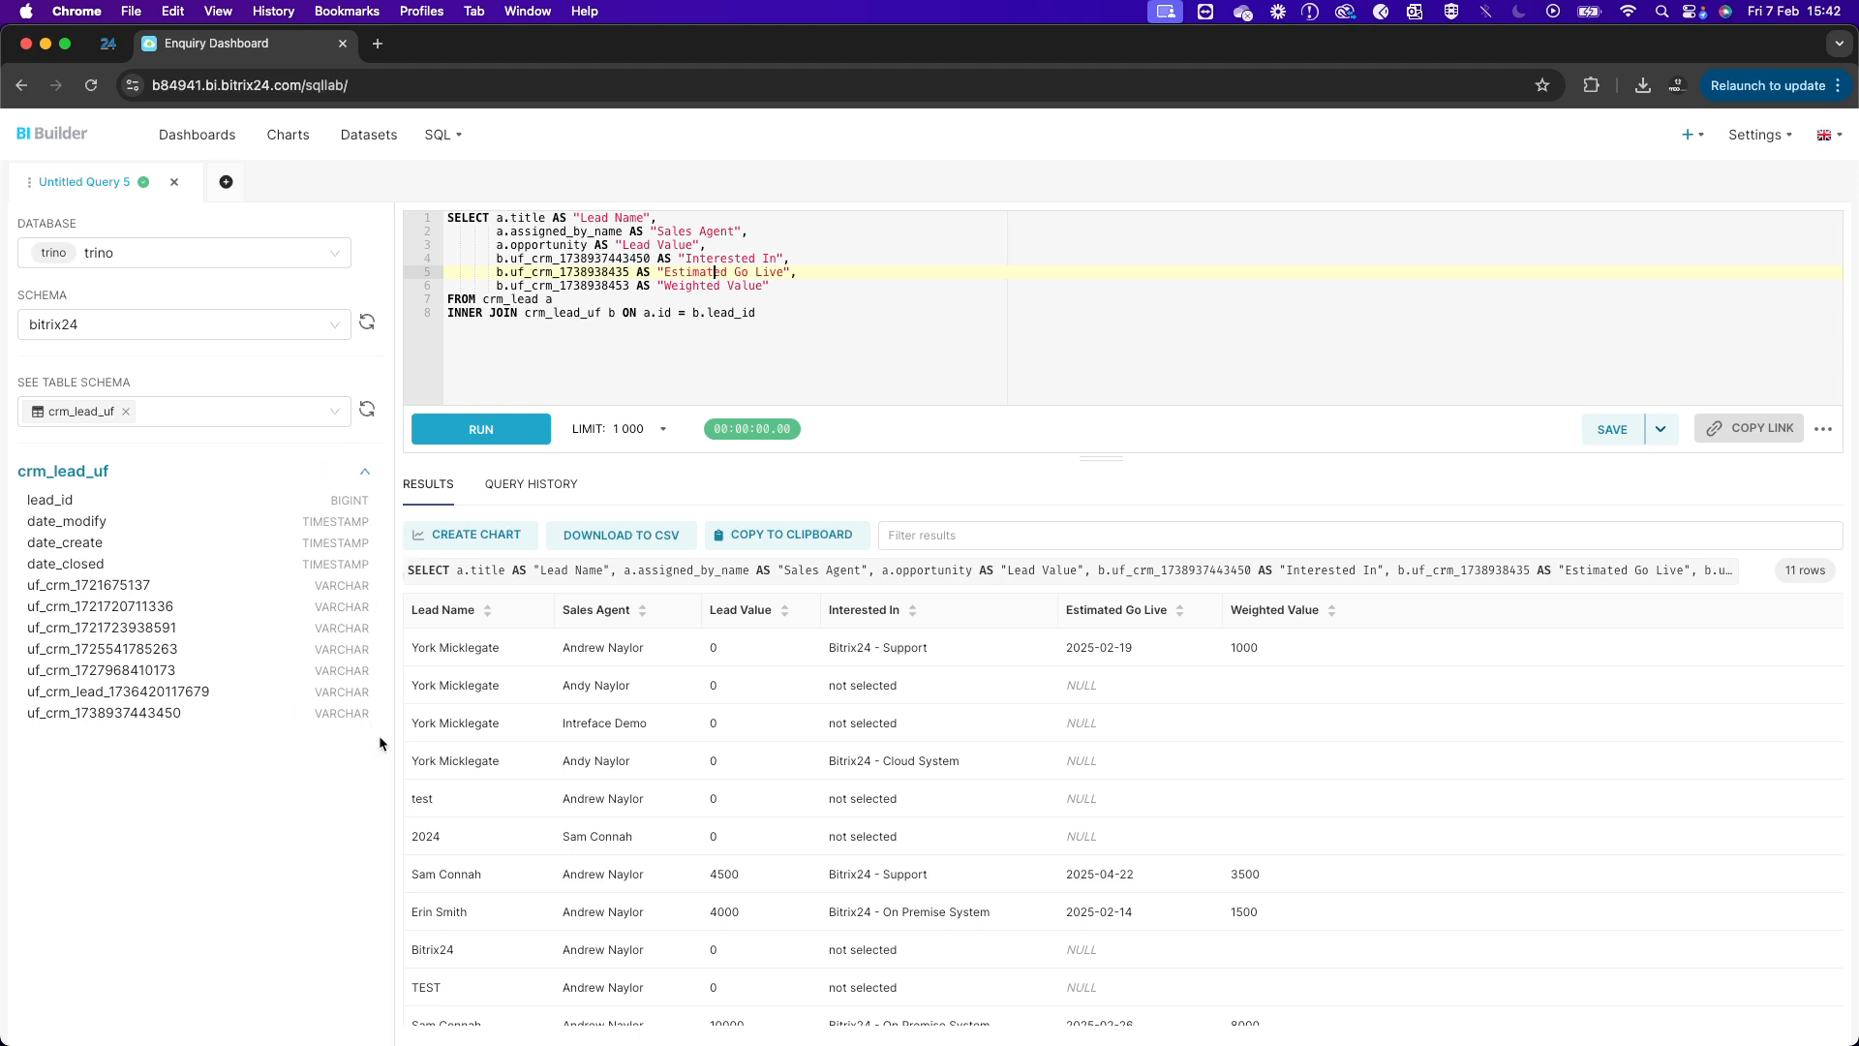
Save the query as a new dataset named "New Custom Lead Fields" and open it for exploring.
click(1659, 427)
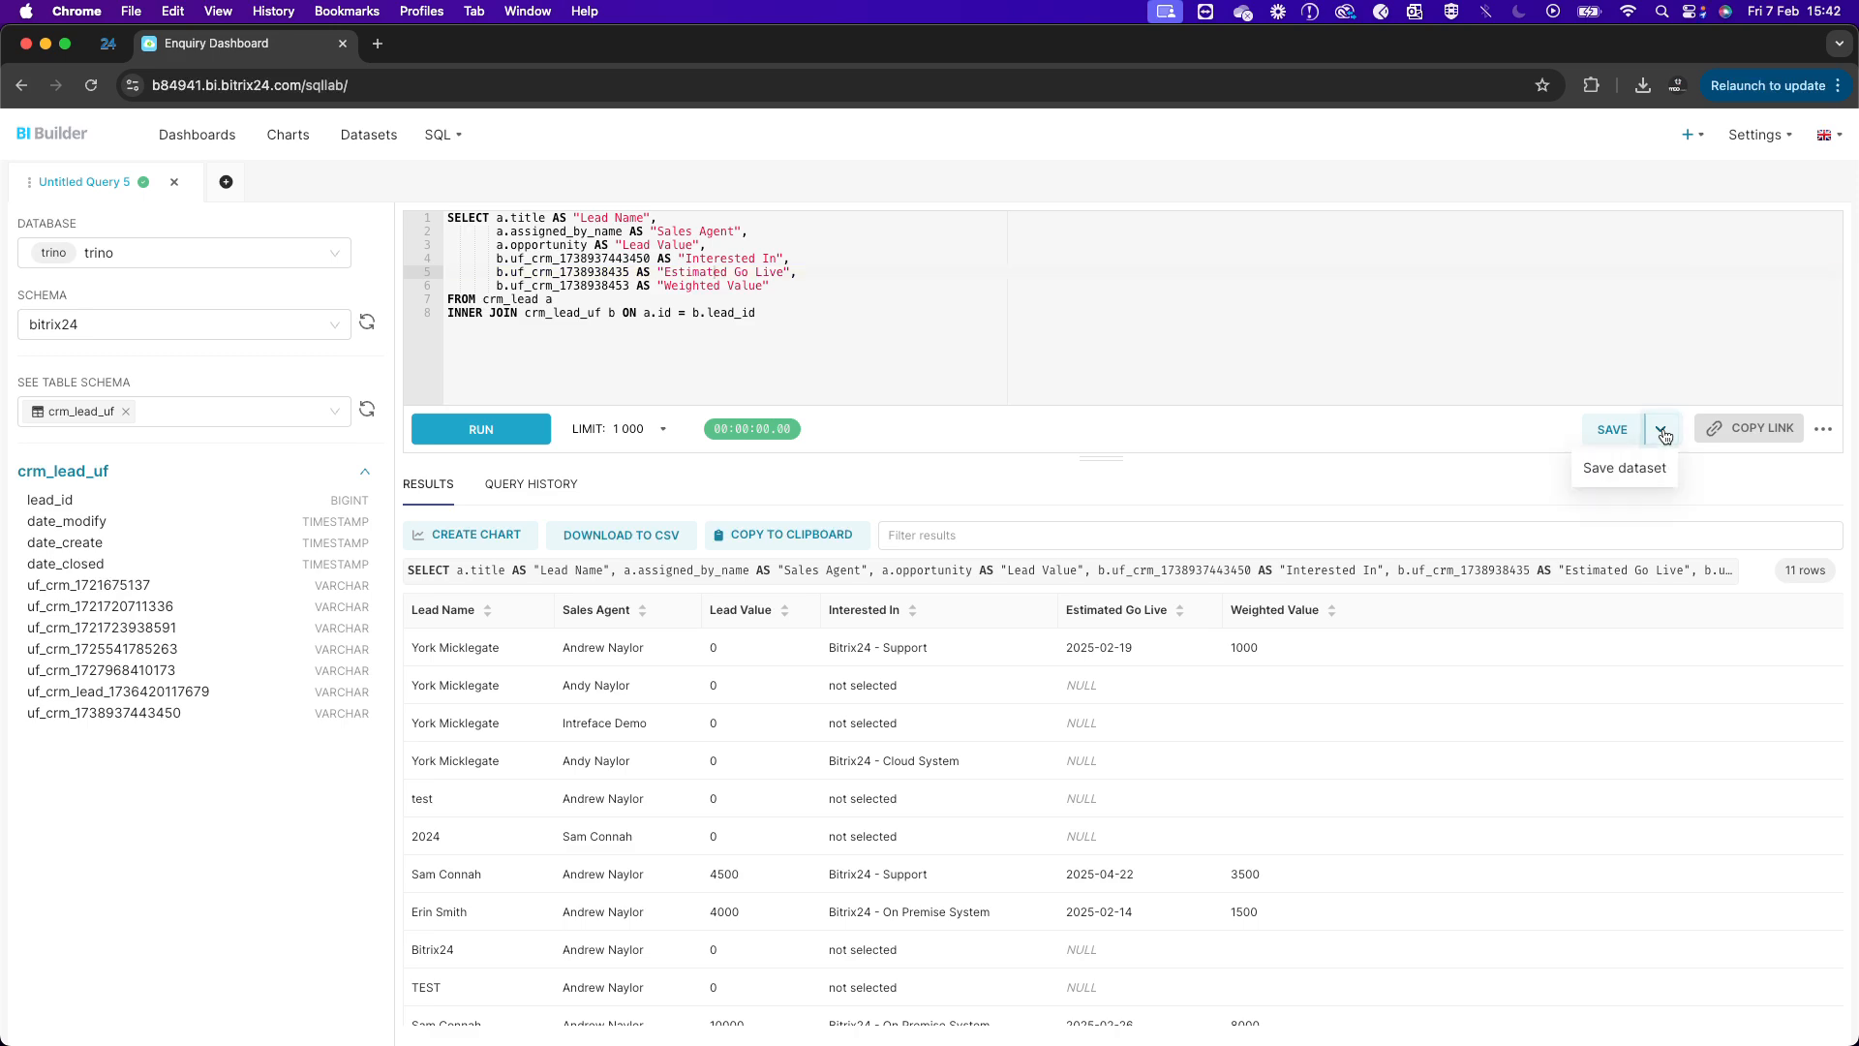
click(1636, 470)
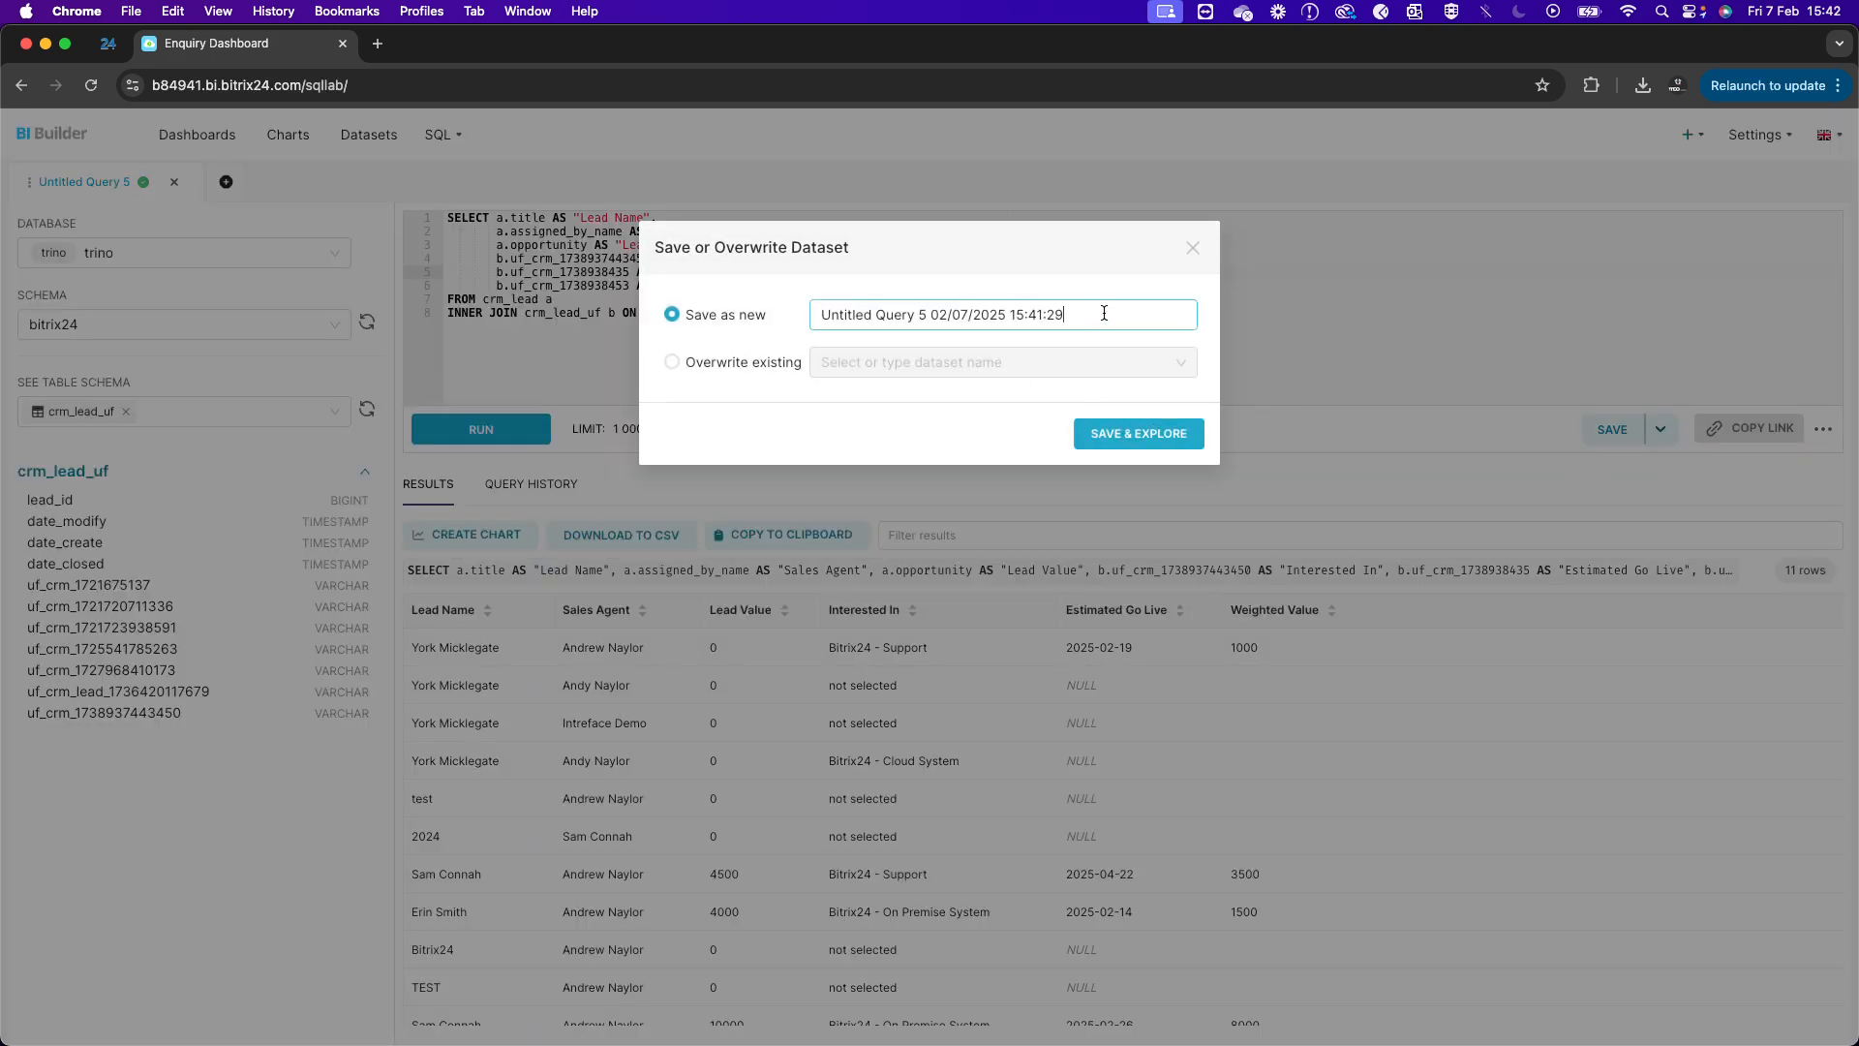
drag(1097, 315, 765, 316)
text(New Cus)
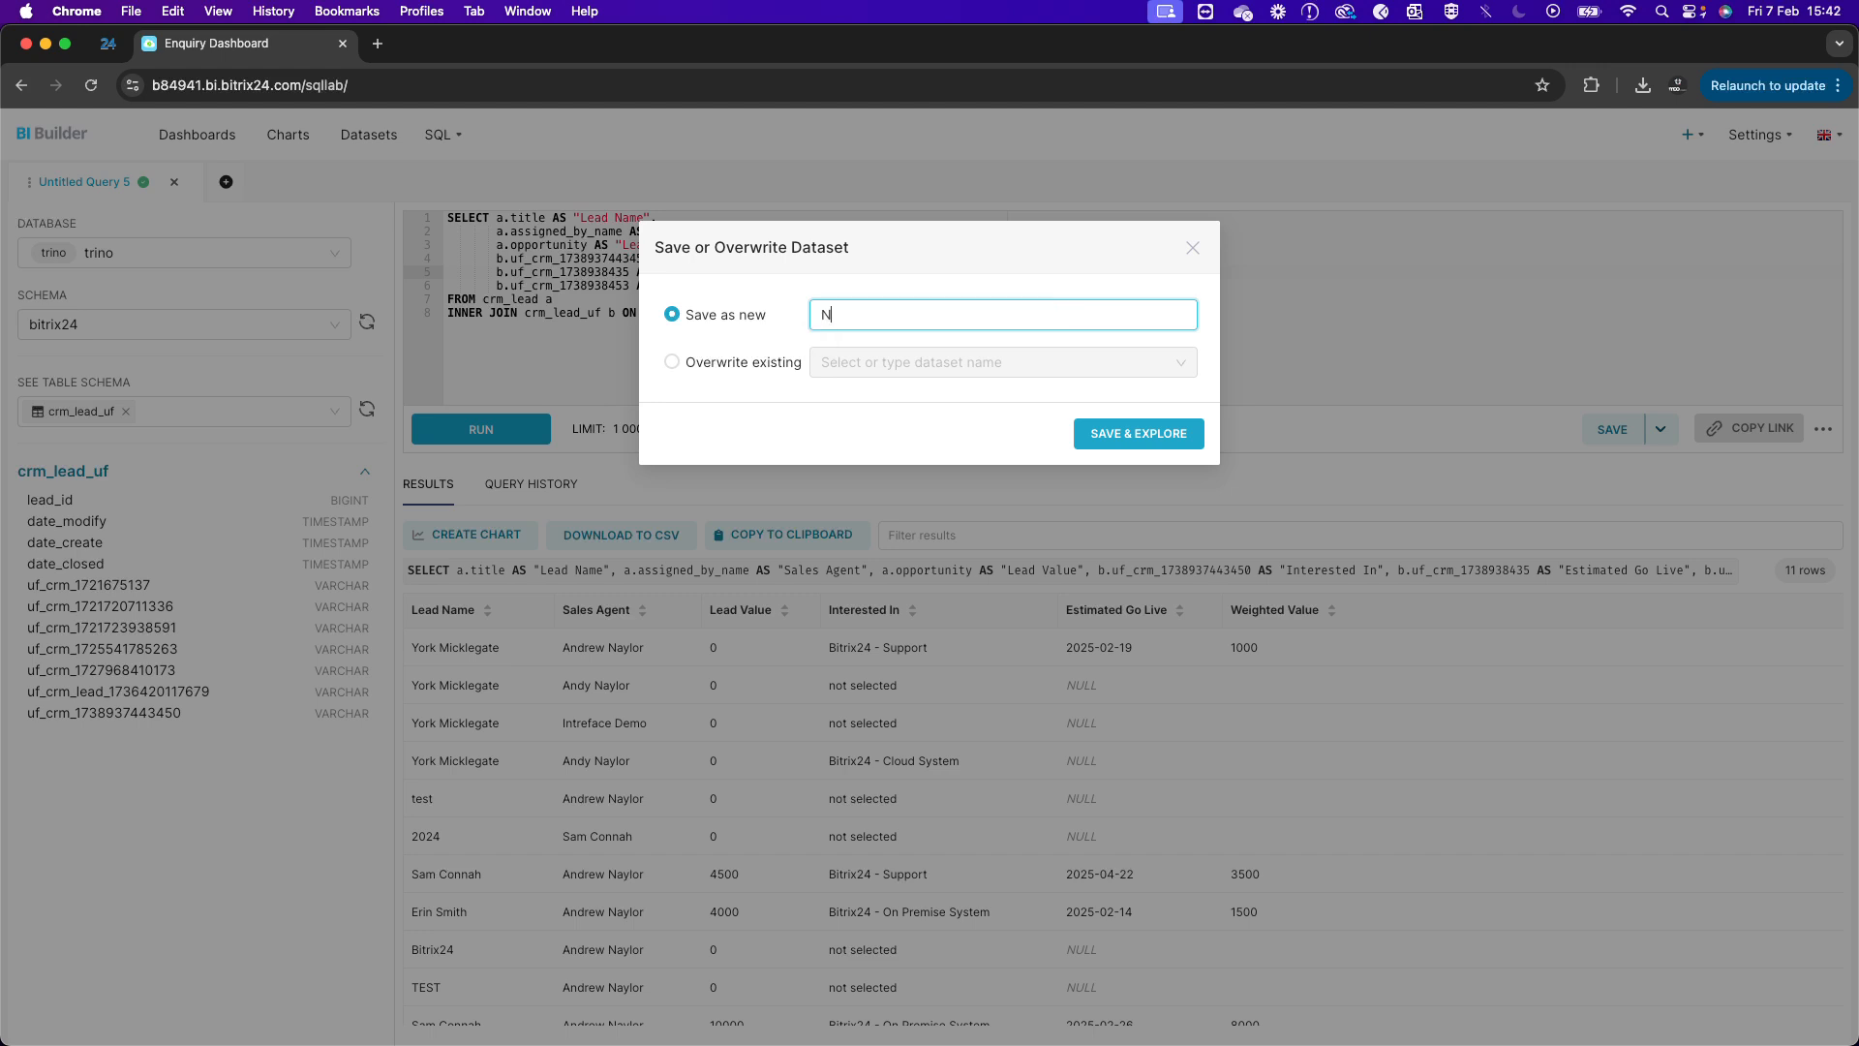
text(tomer)
key(BackSpace)
key(BackSpace)
text(Lead Fields)
click(1148, 436)
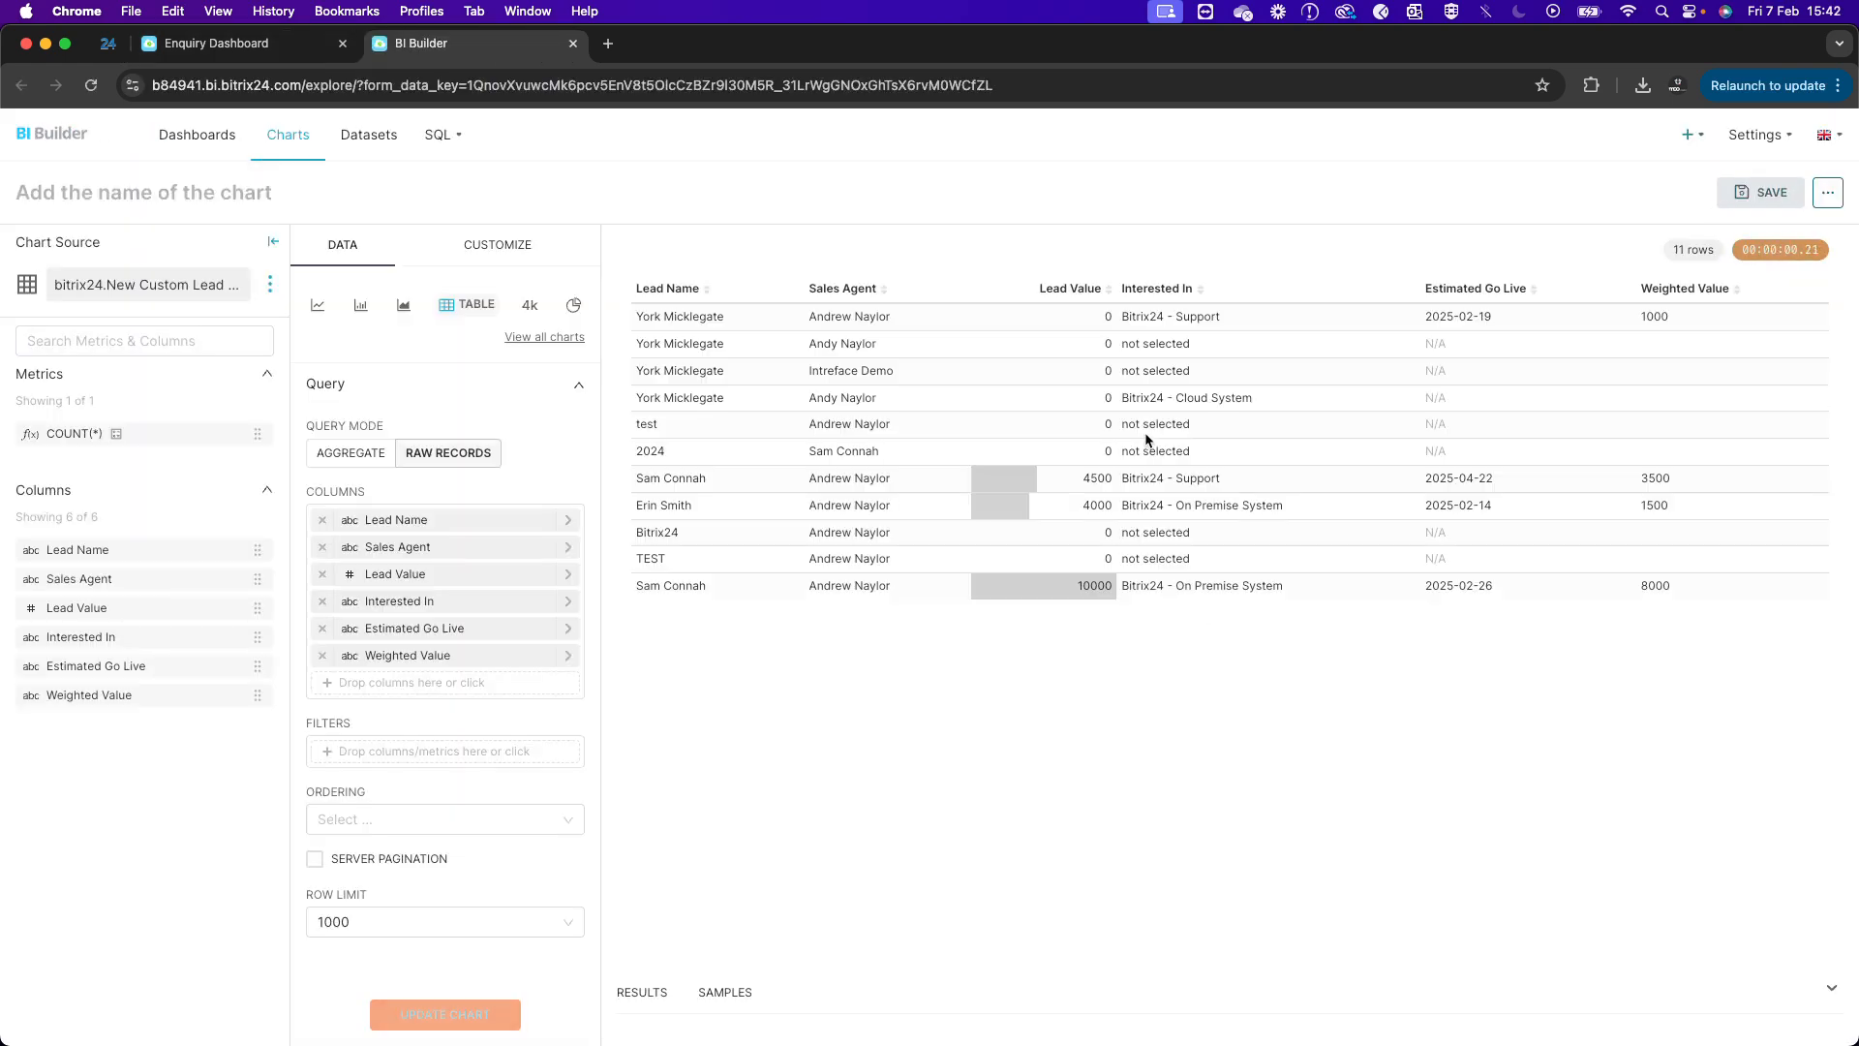
Try a Big Number chart with the SUM of Weighted Value as metric, remove that metric, and start a filter on Estimated Go Live.
click(529, 306)
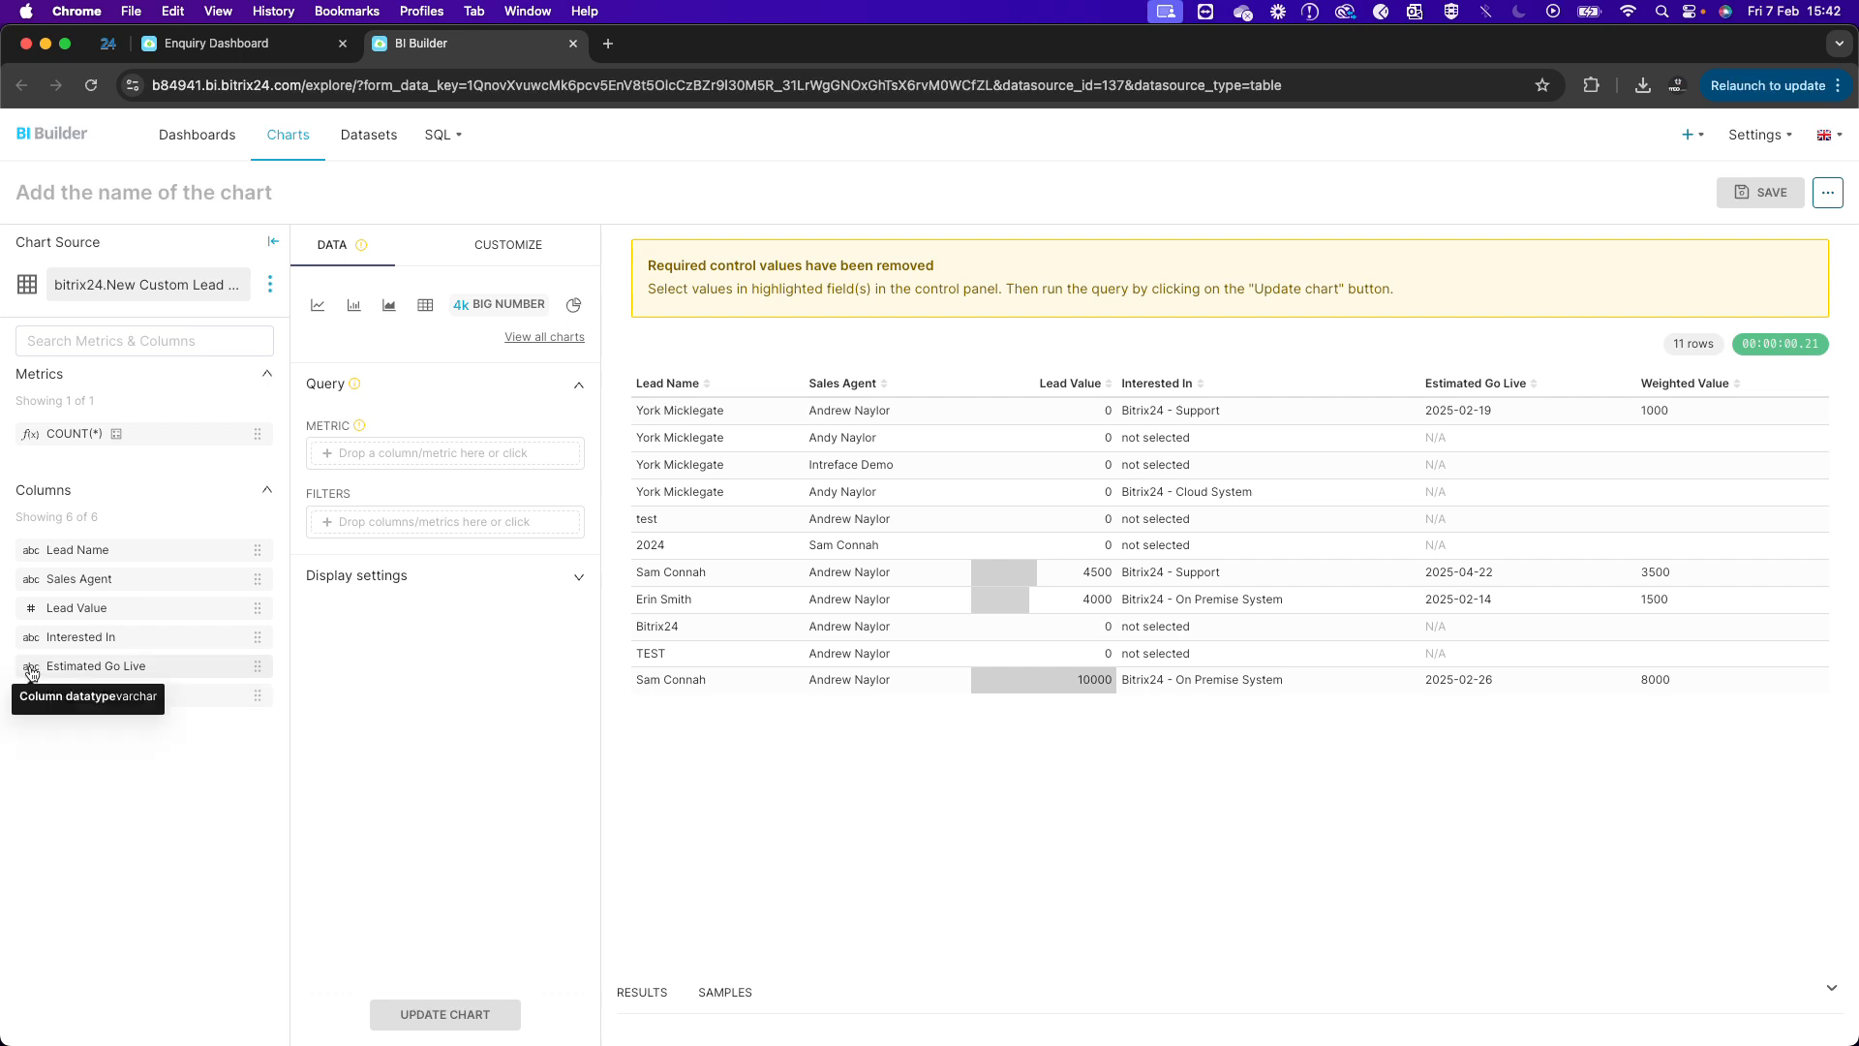
drag(44, 702, 378, 458)
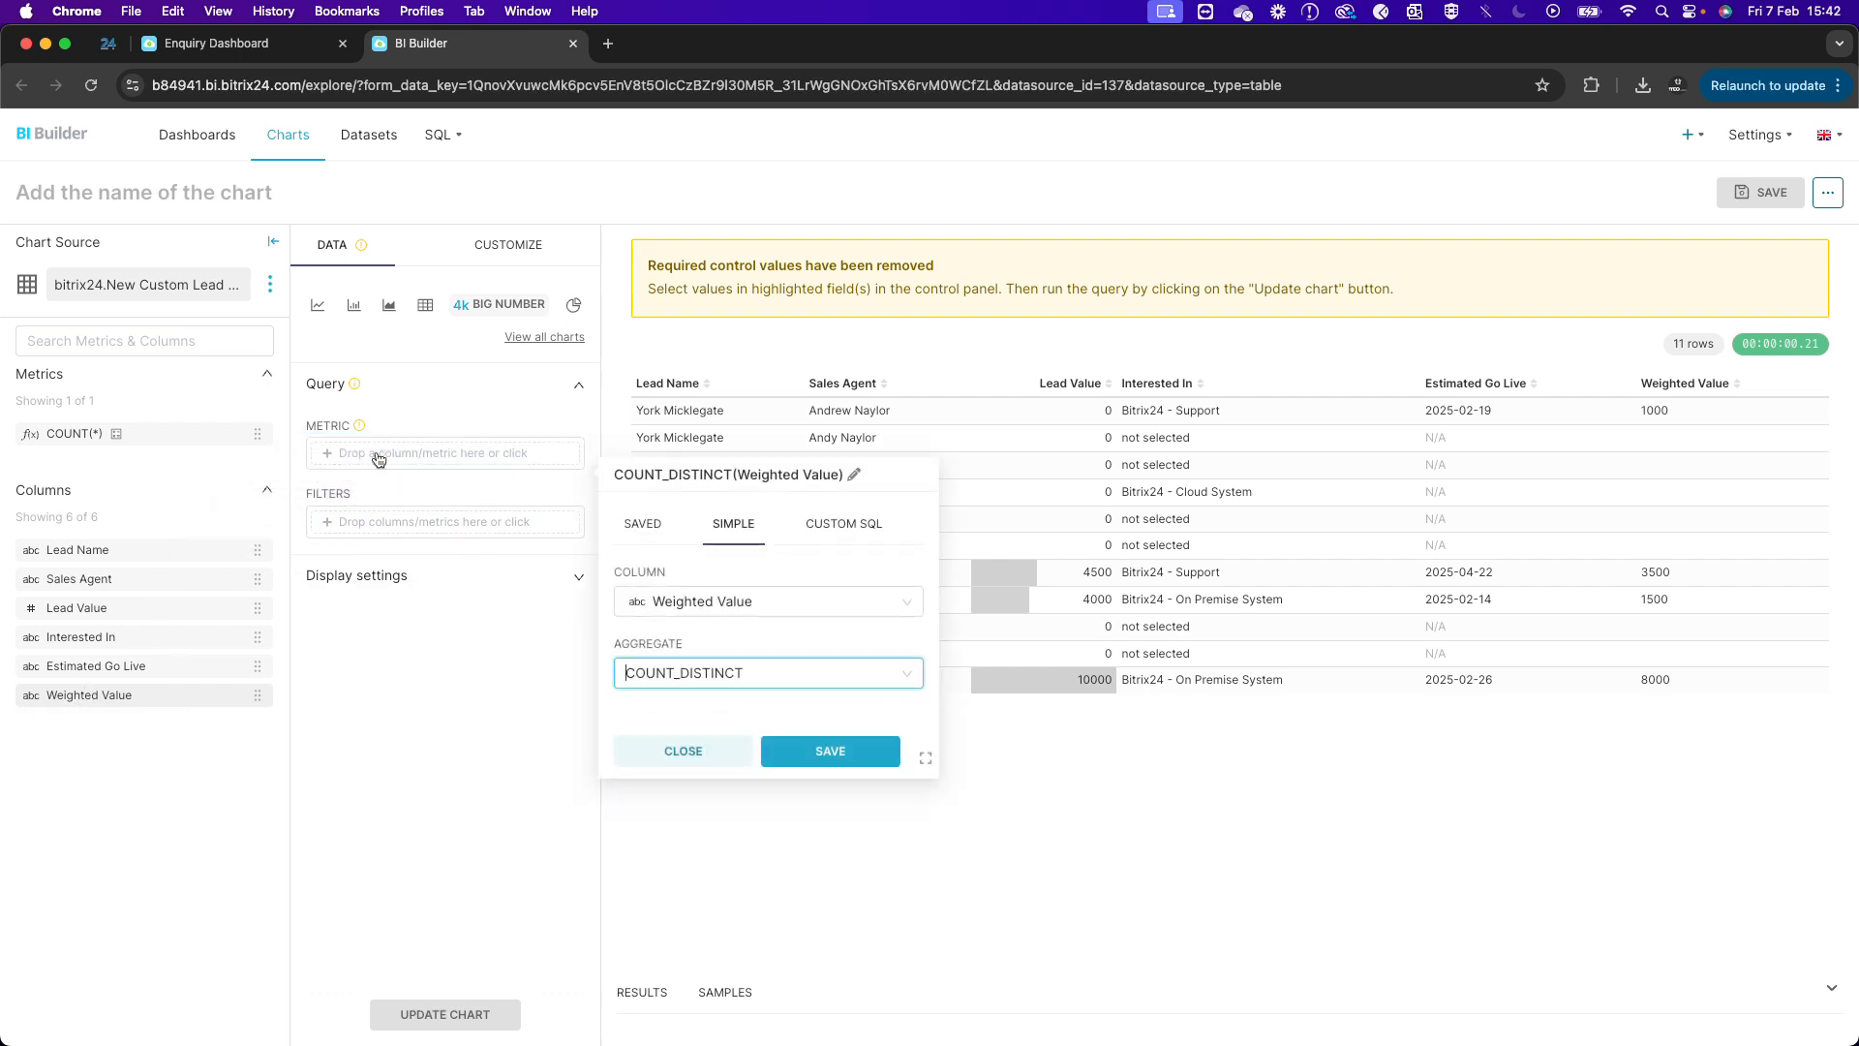
click(849, 671)
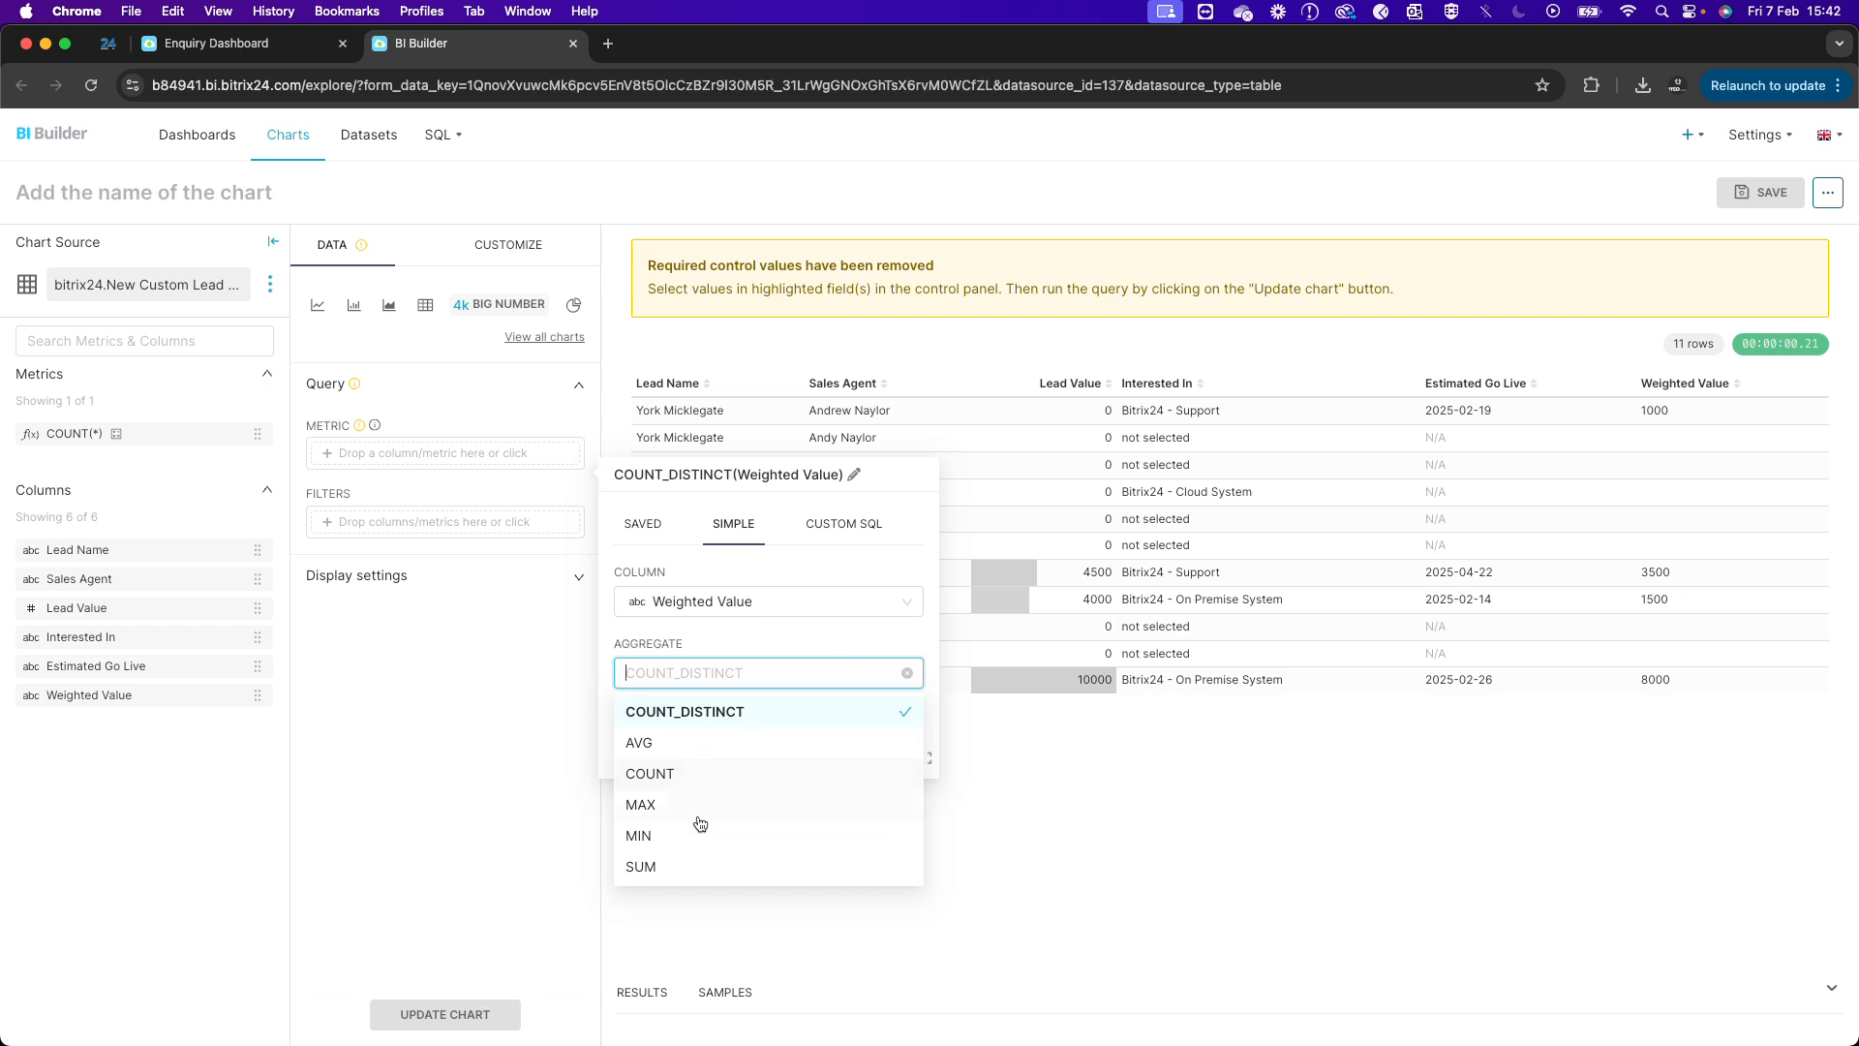
click(676, 868)
click(840, 751)
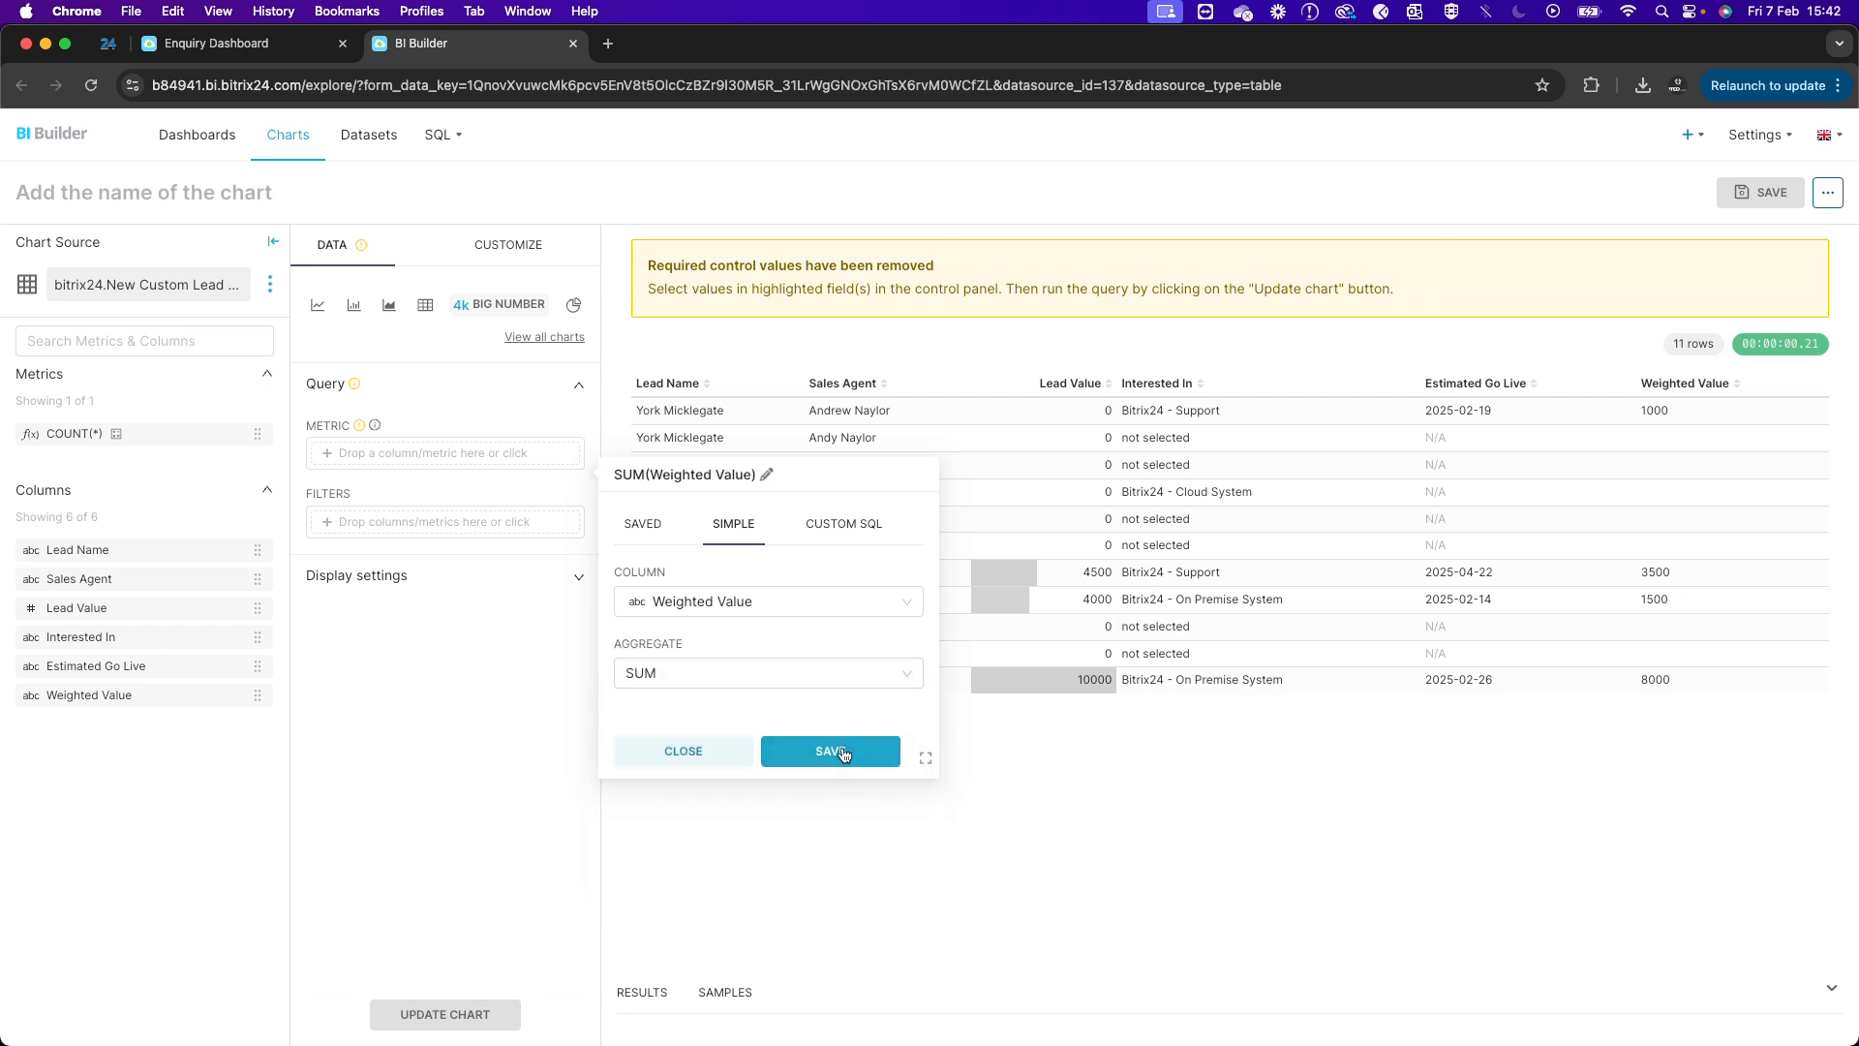
click(432, 1028)
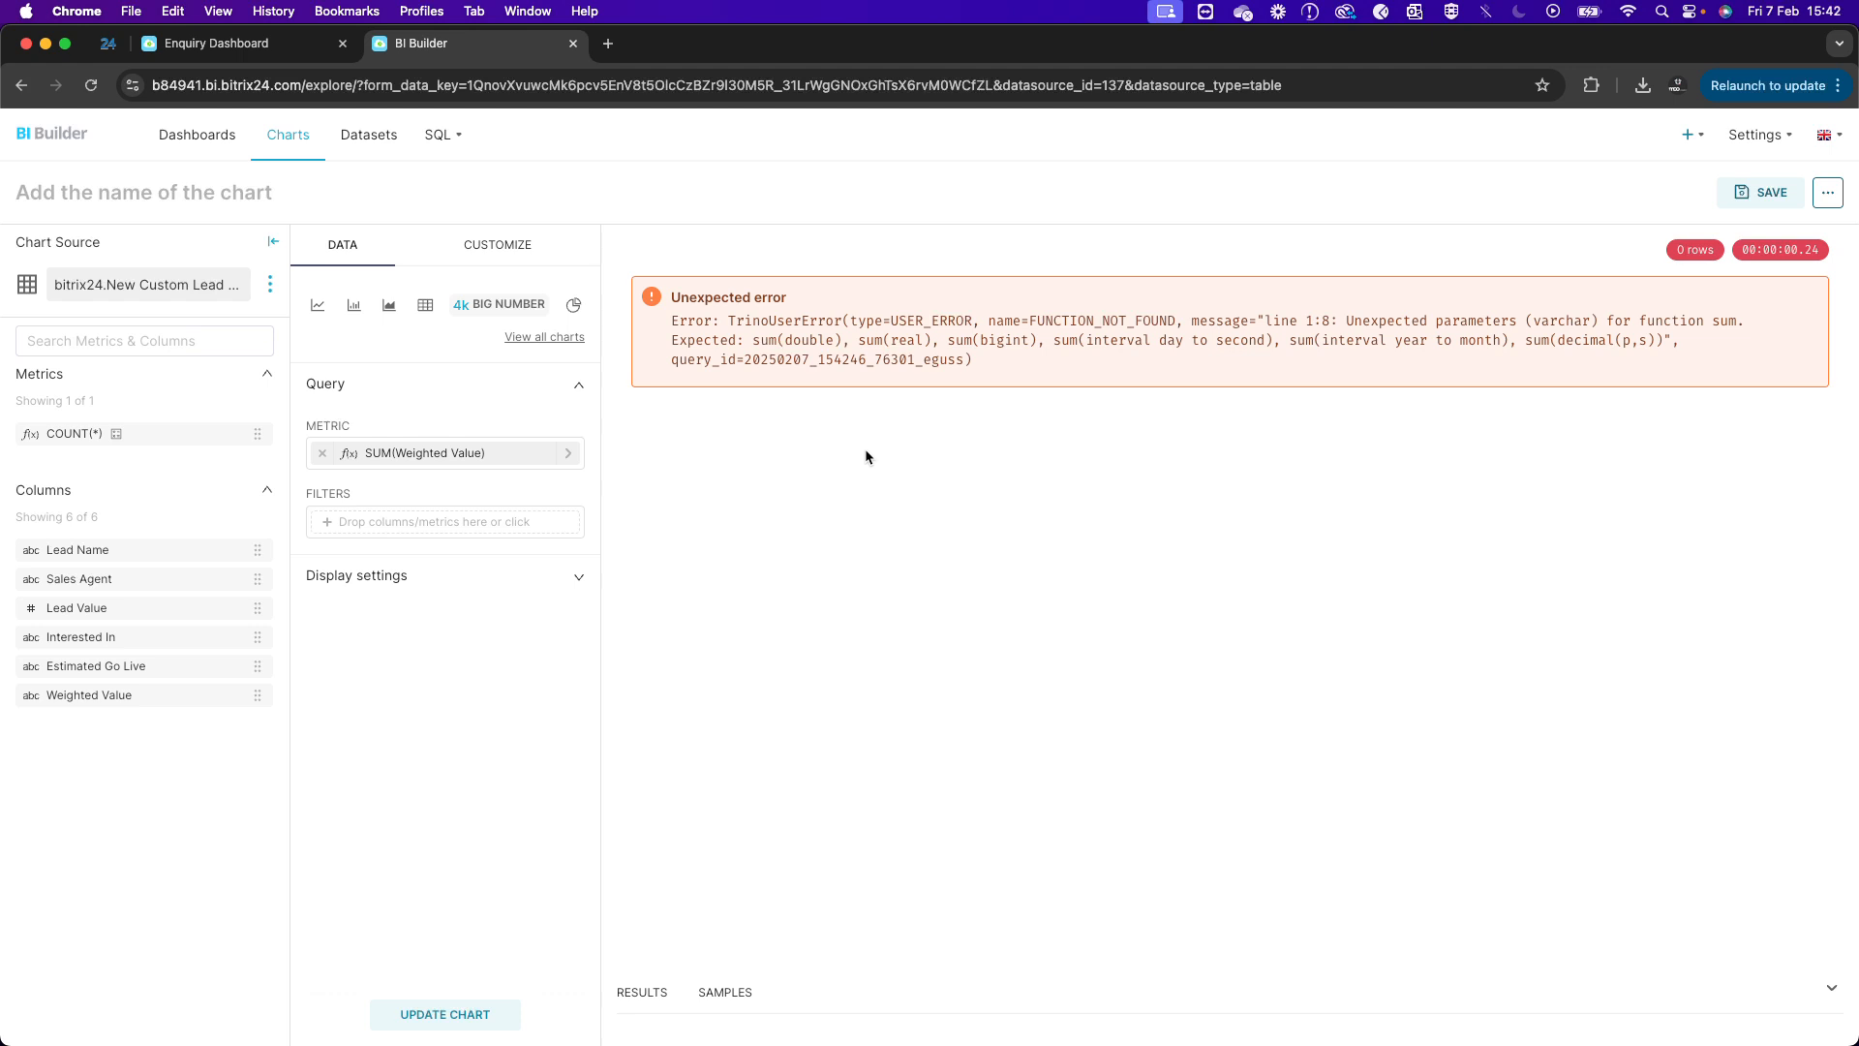
click(323, 453)
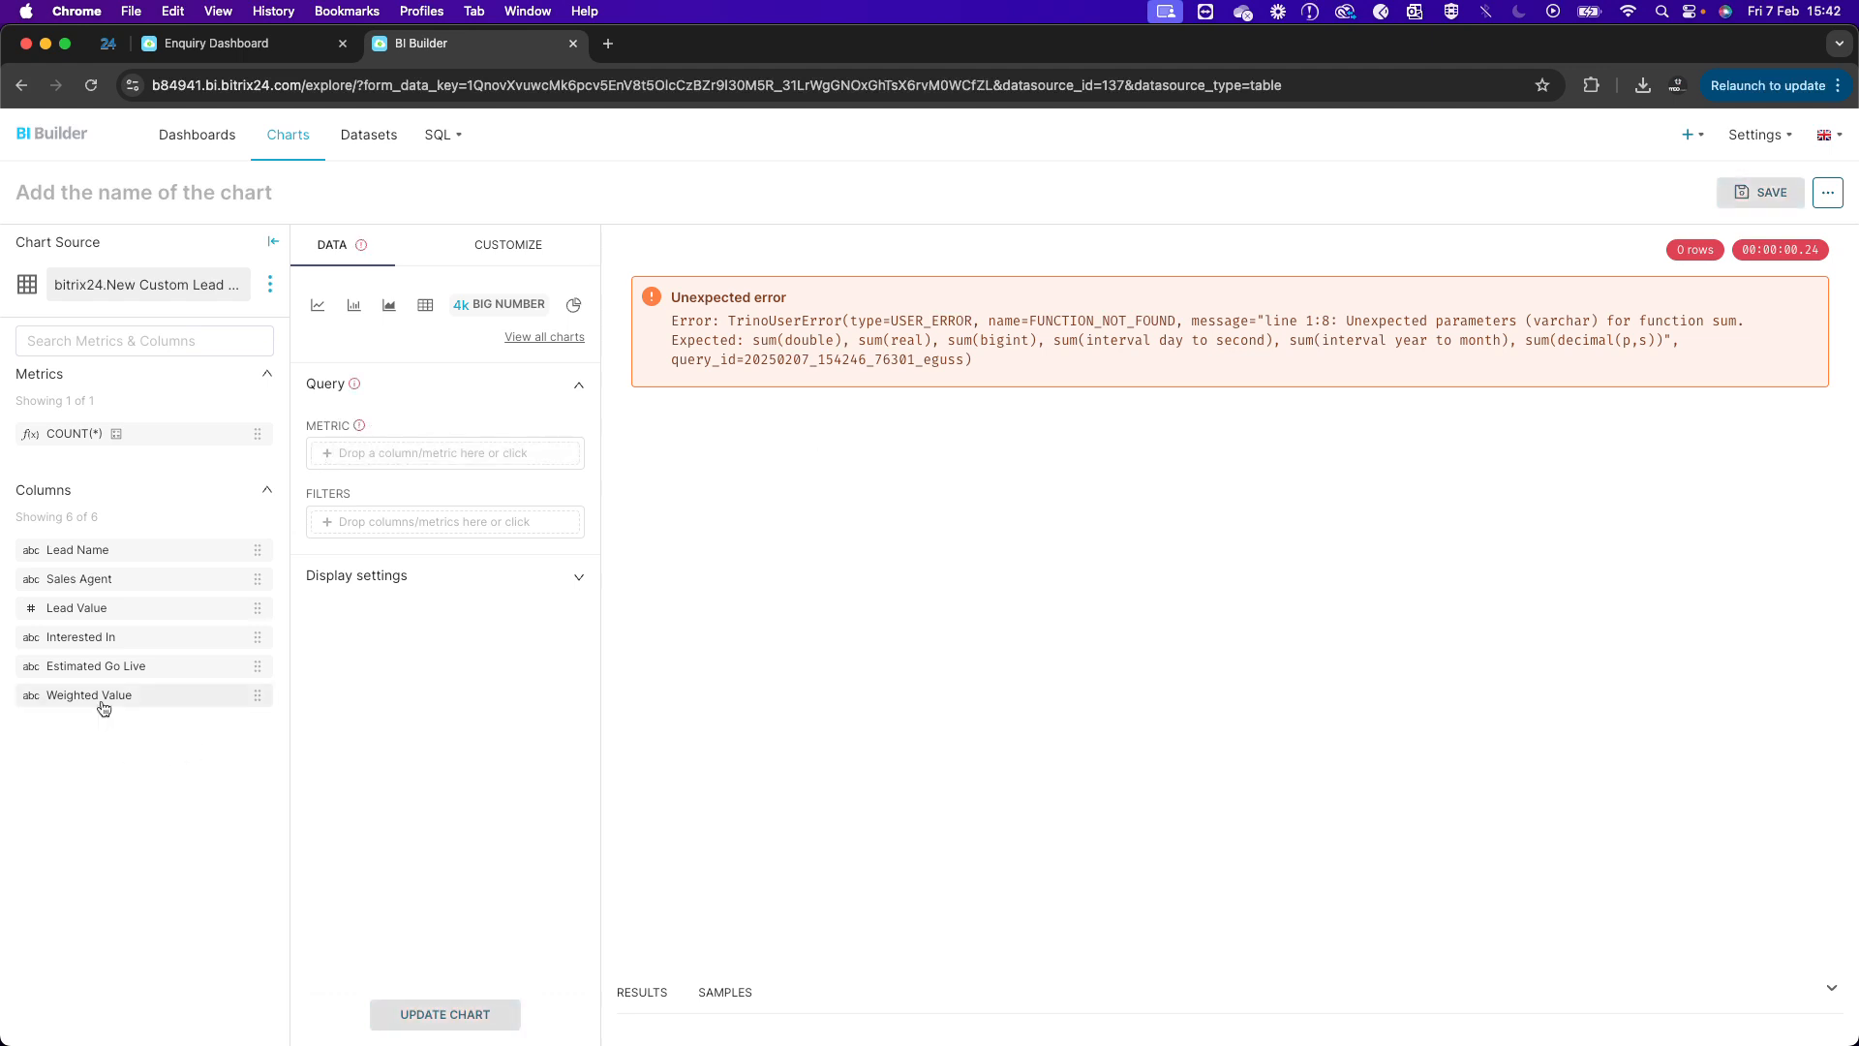
drag(87, 674, 387, 532)
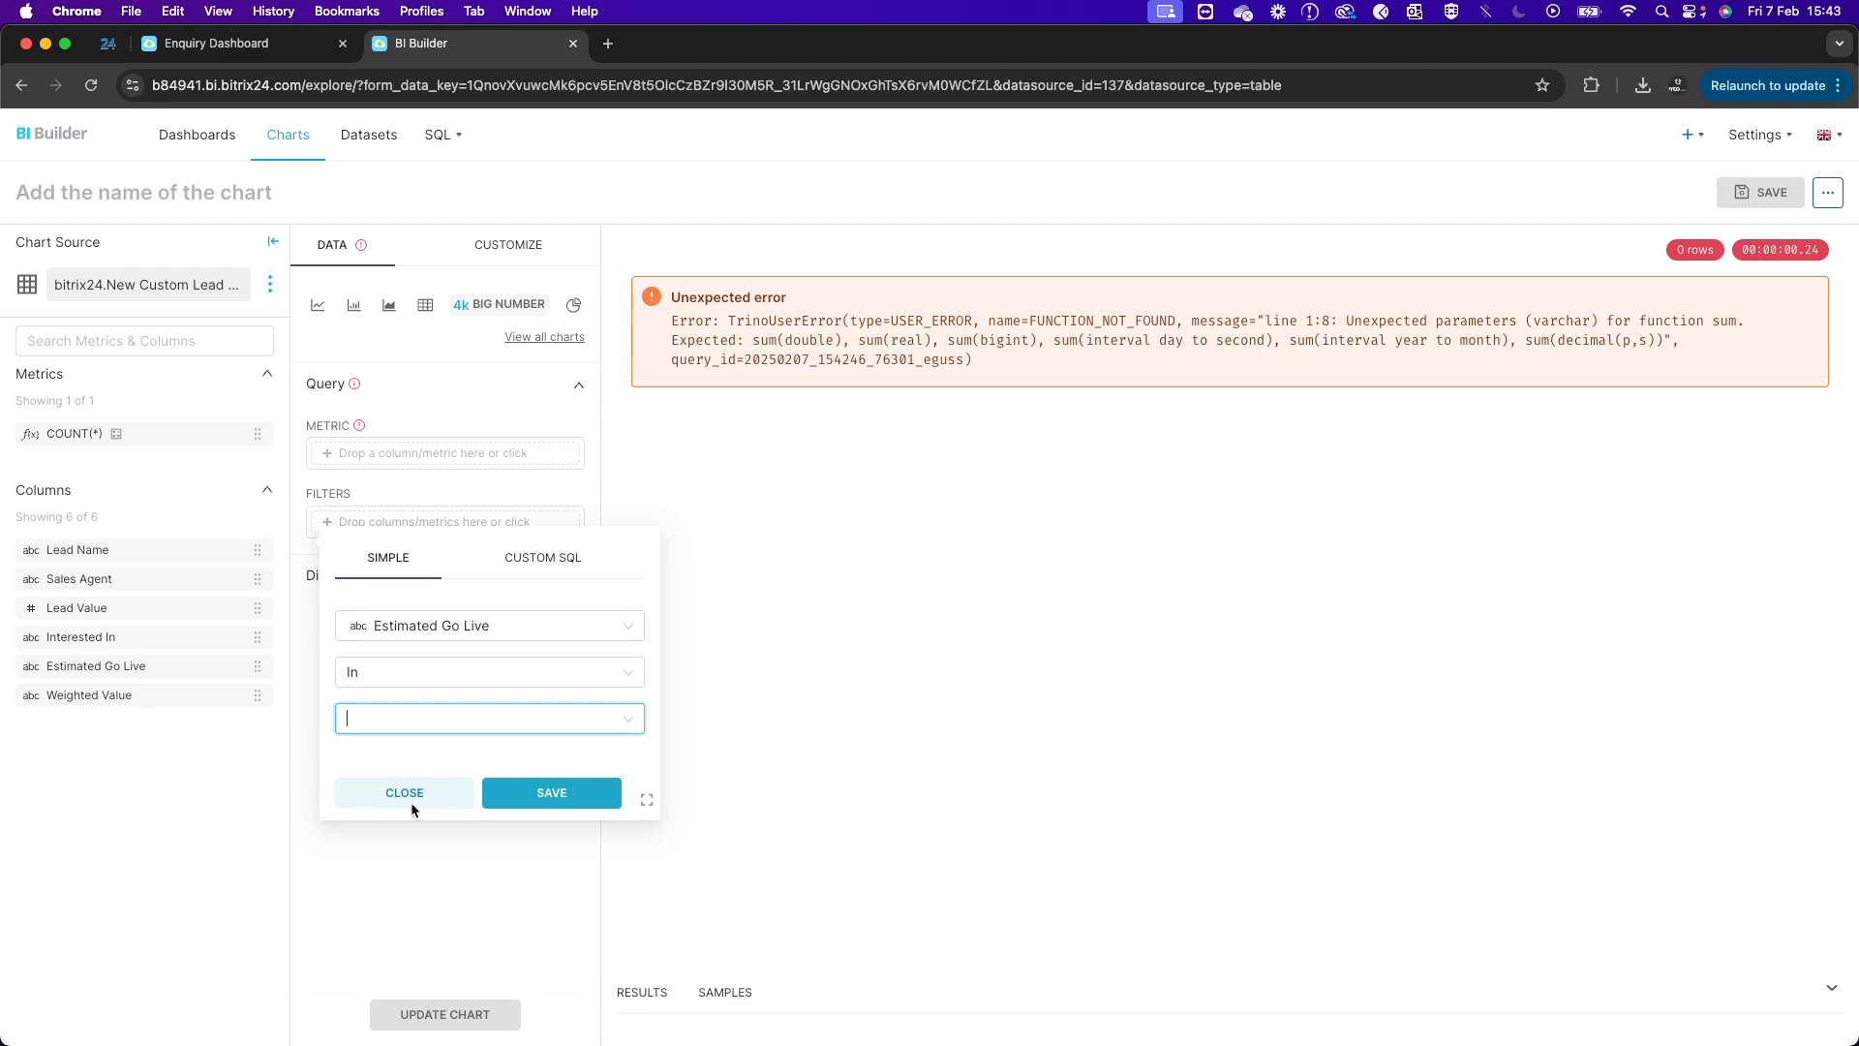
Return to the query in SQL Lab and close the Enquiry Dashboard browser tab.
mouse_move(443, 137)
click(460, 186)
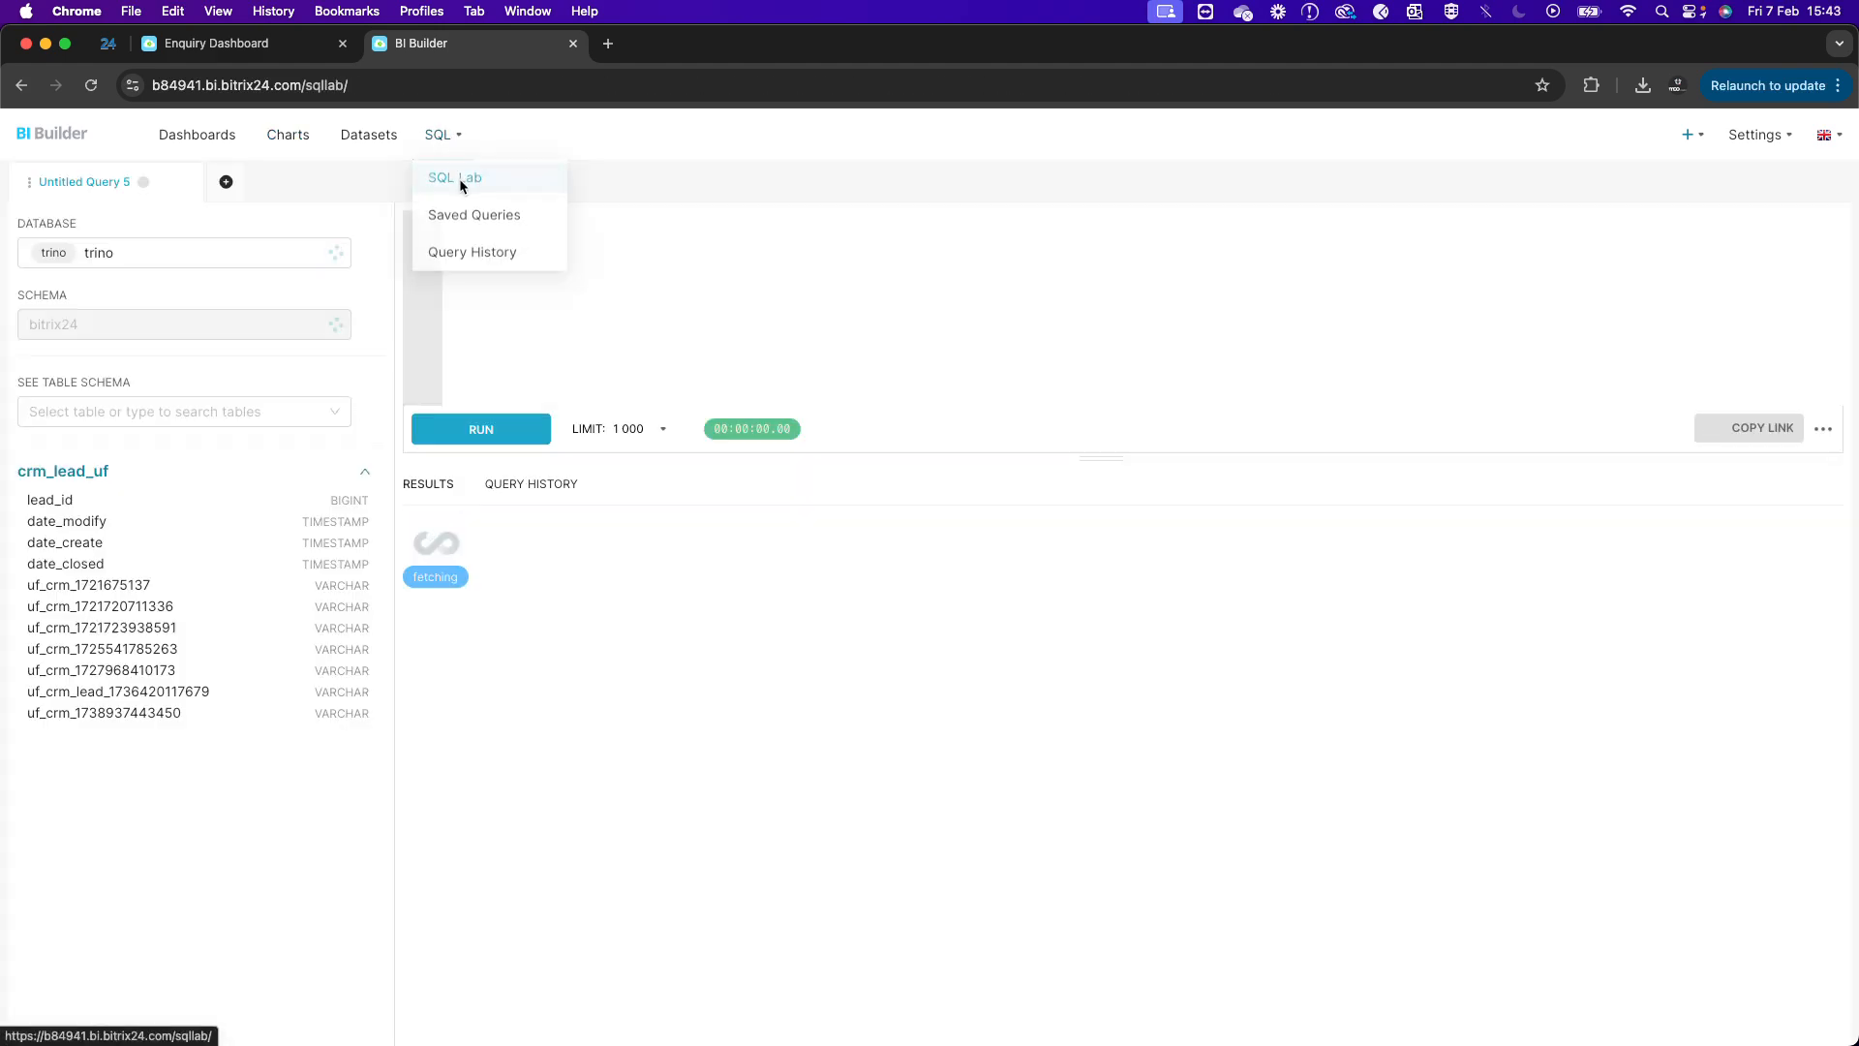
click(341, 44)
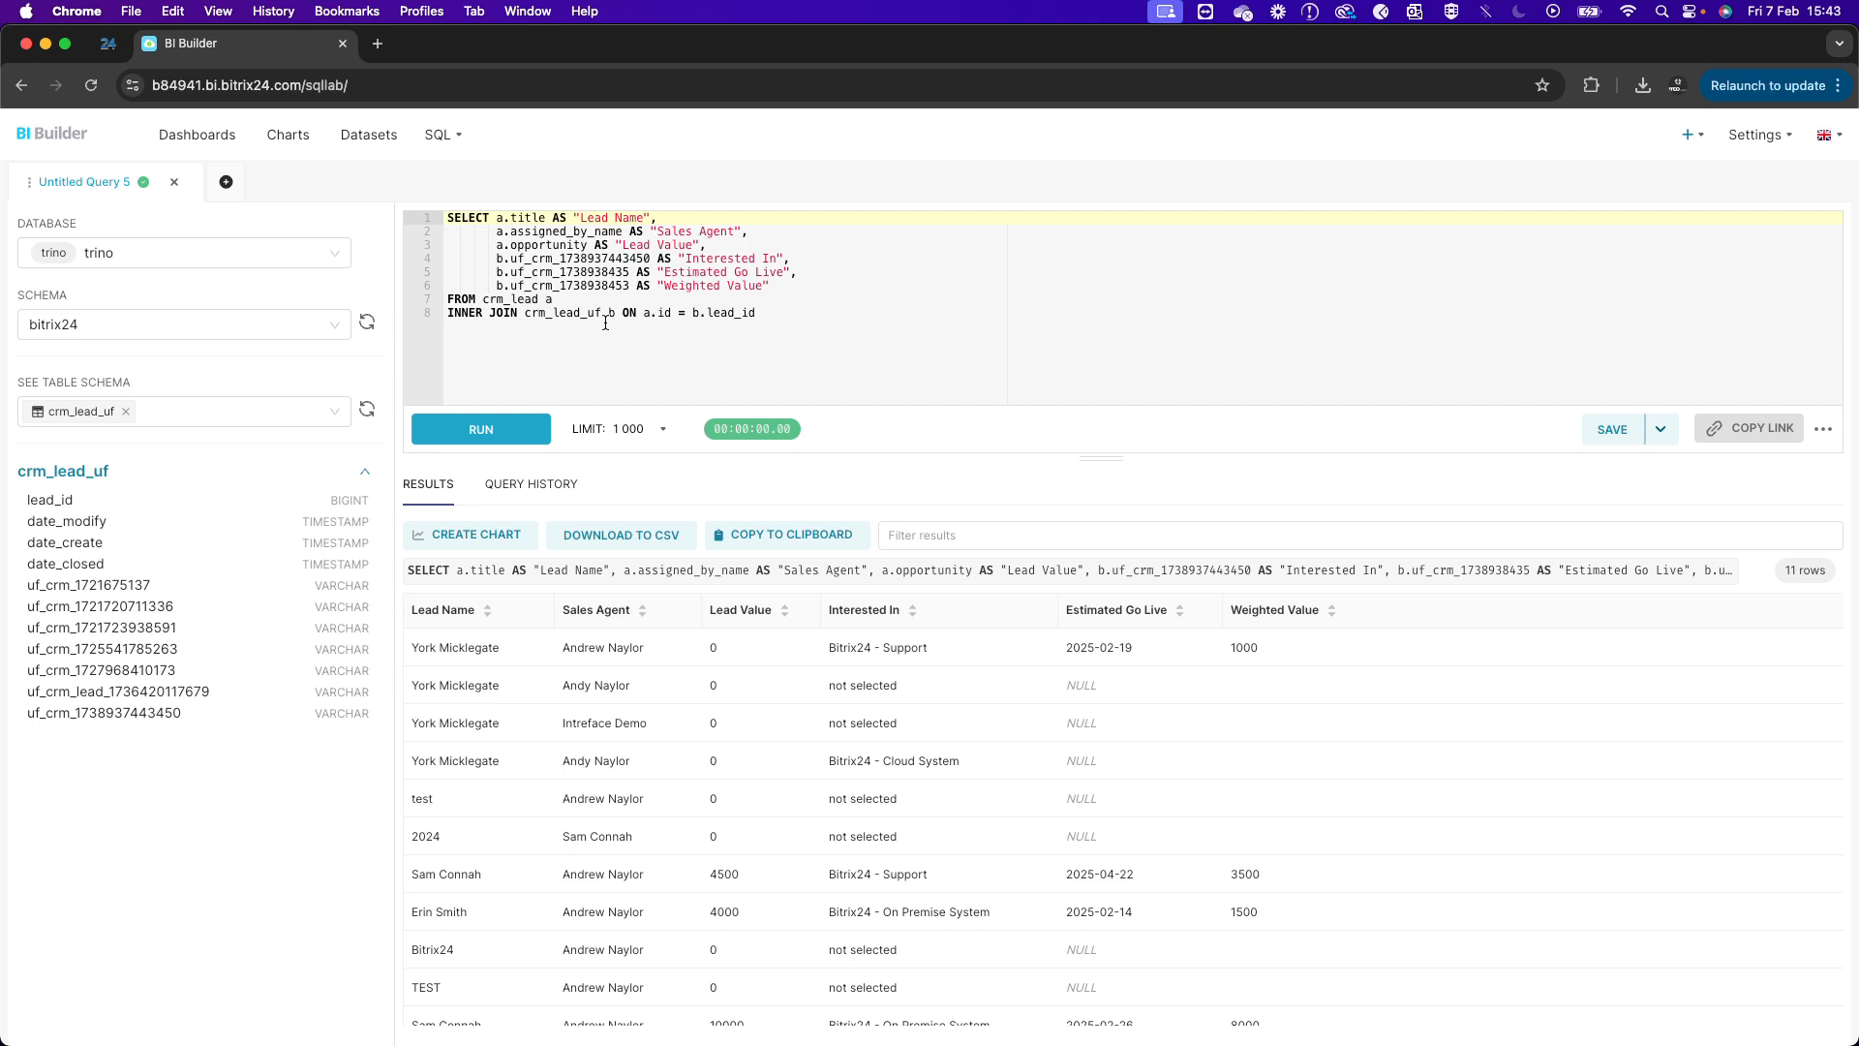
click(510, 273)
click(498, 274)
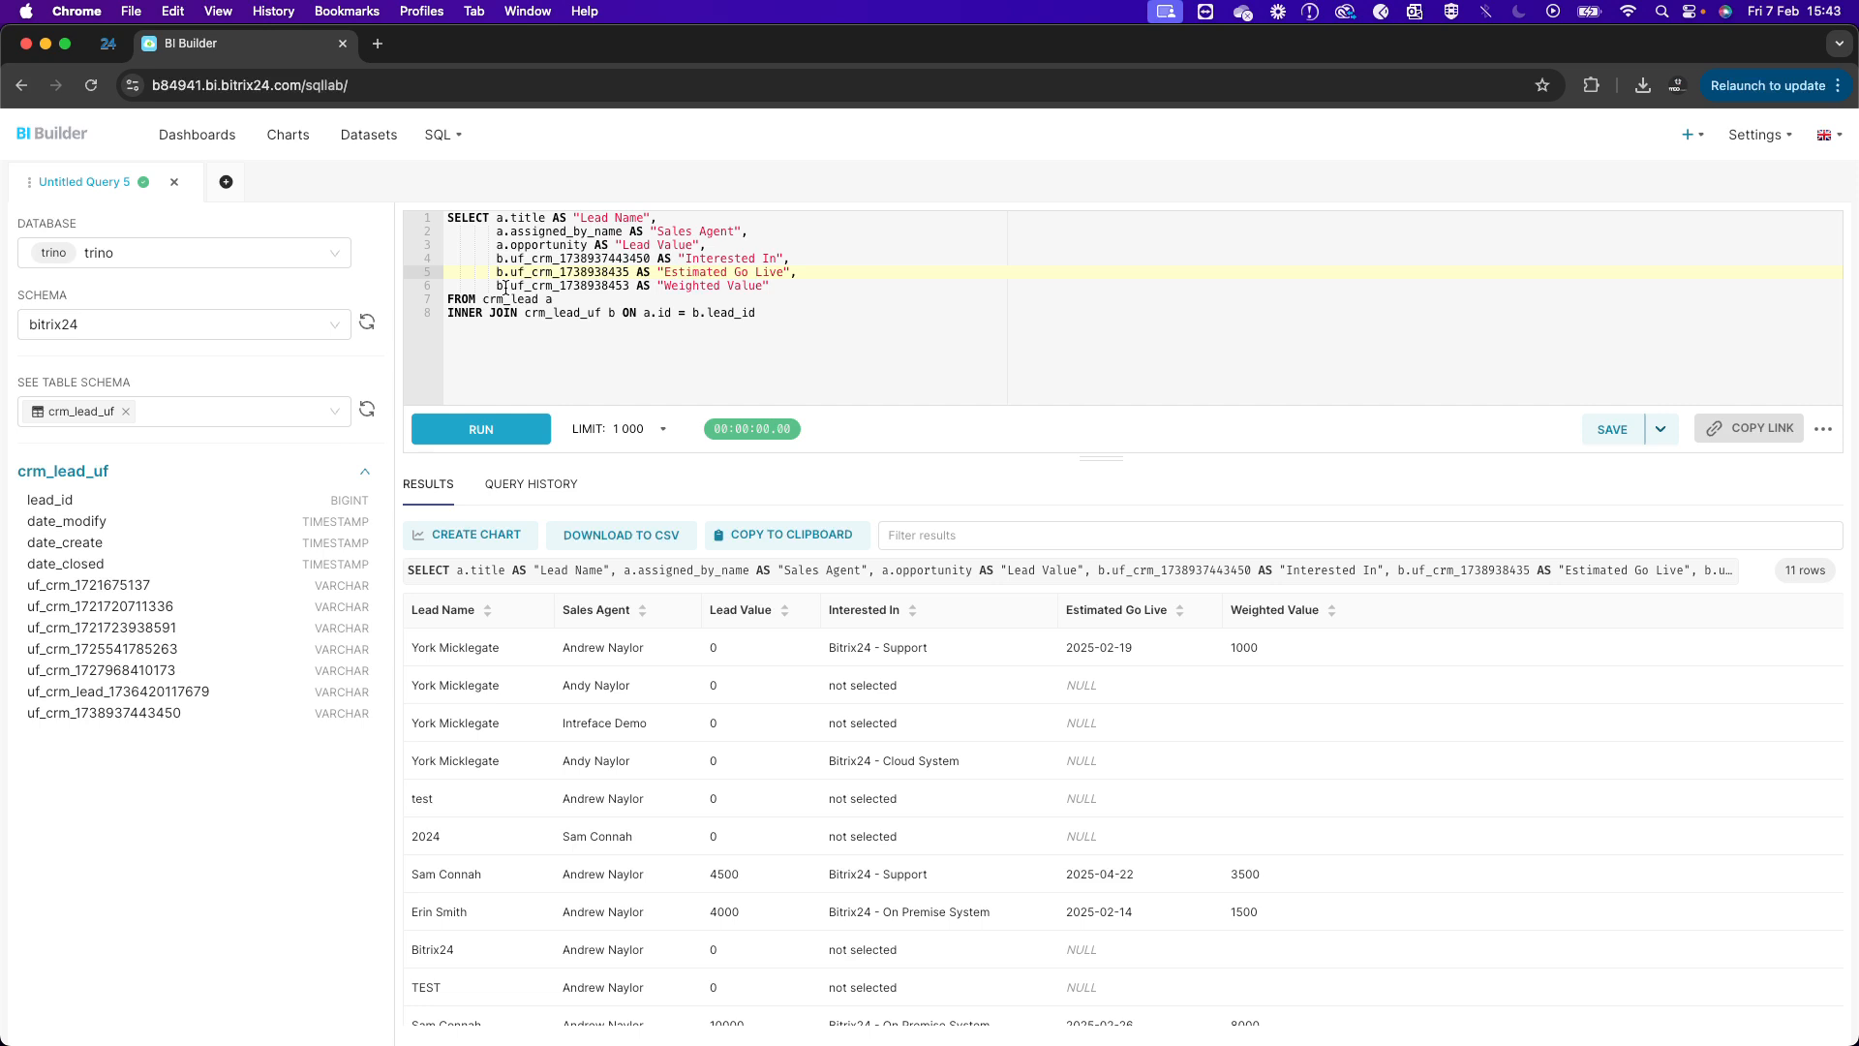
text(CAST)
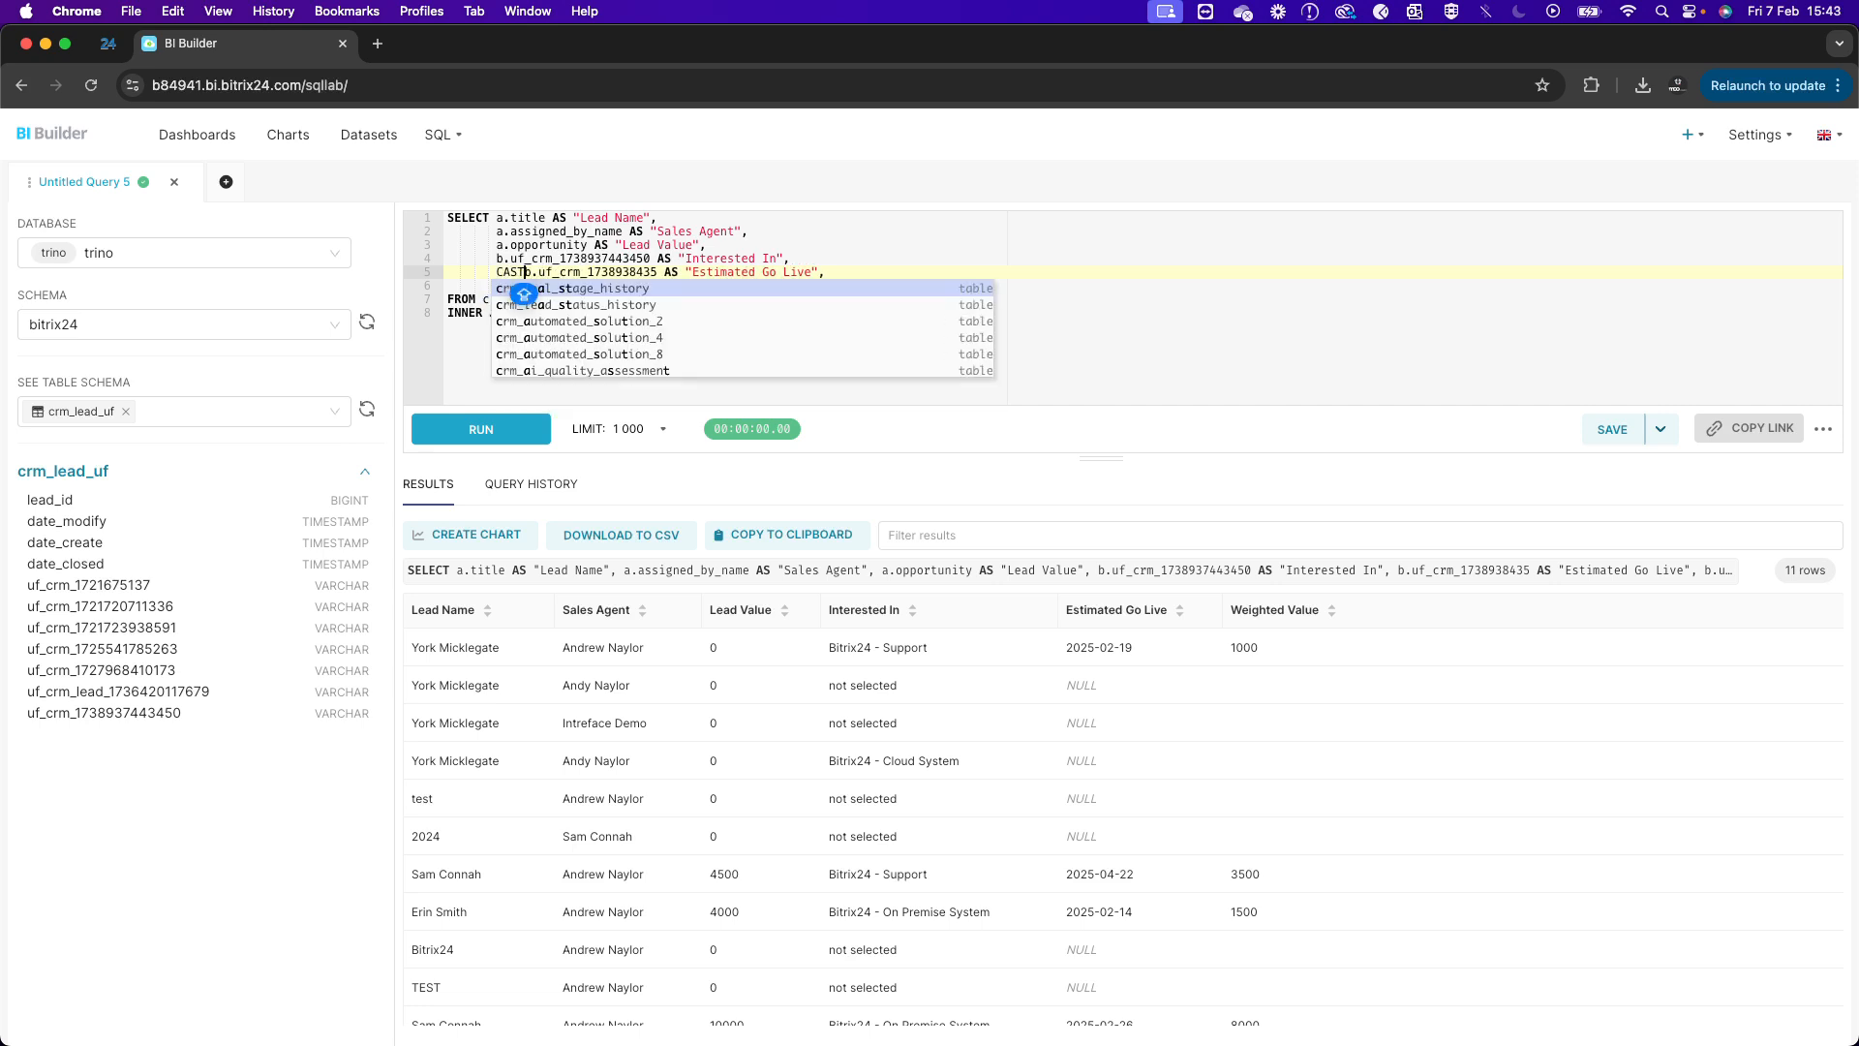
text(()
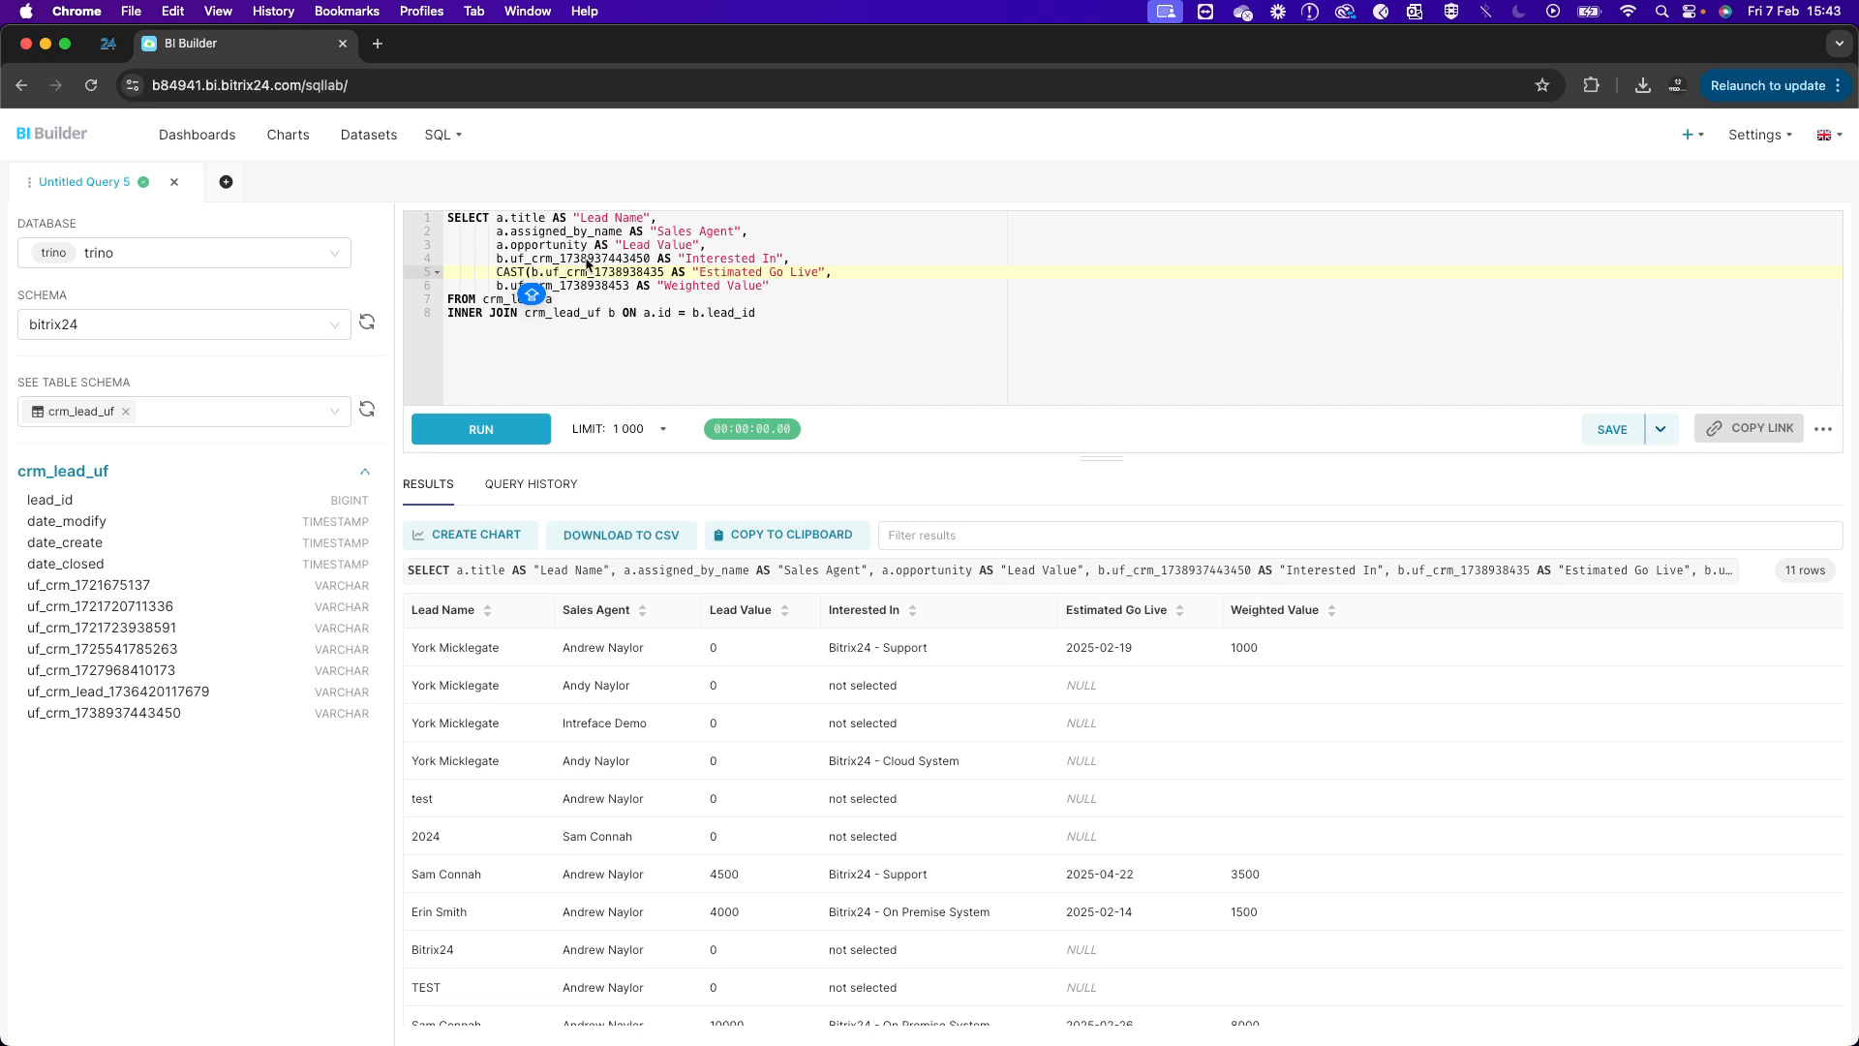
click(666, 272)
text(AS DATE) AS)
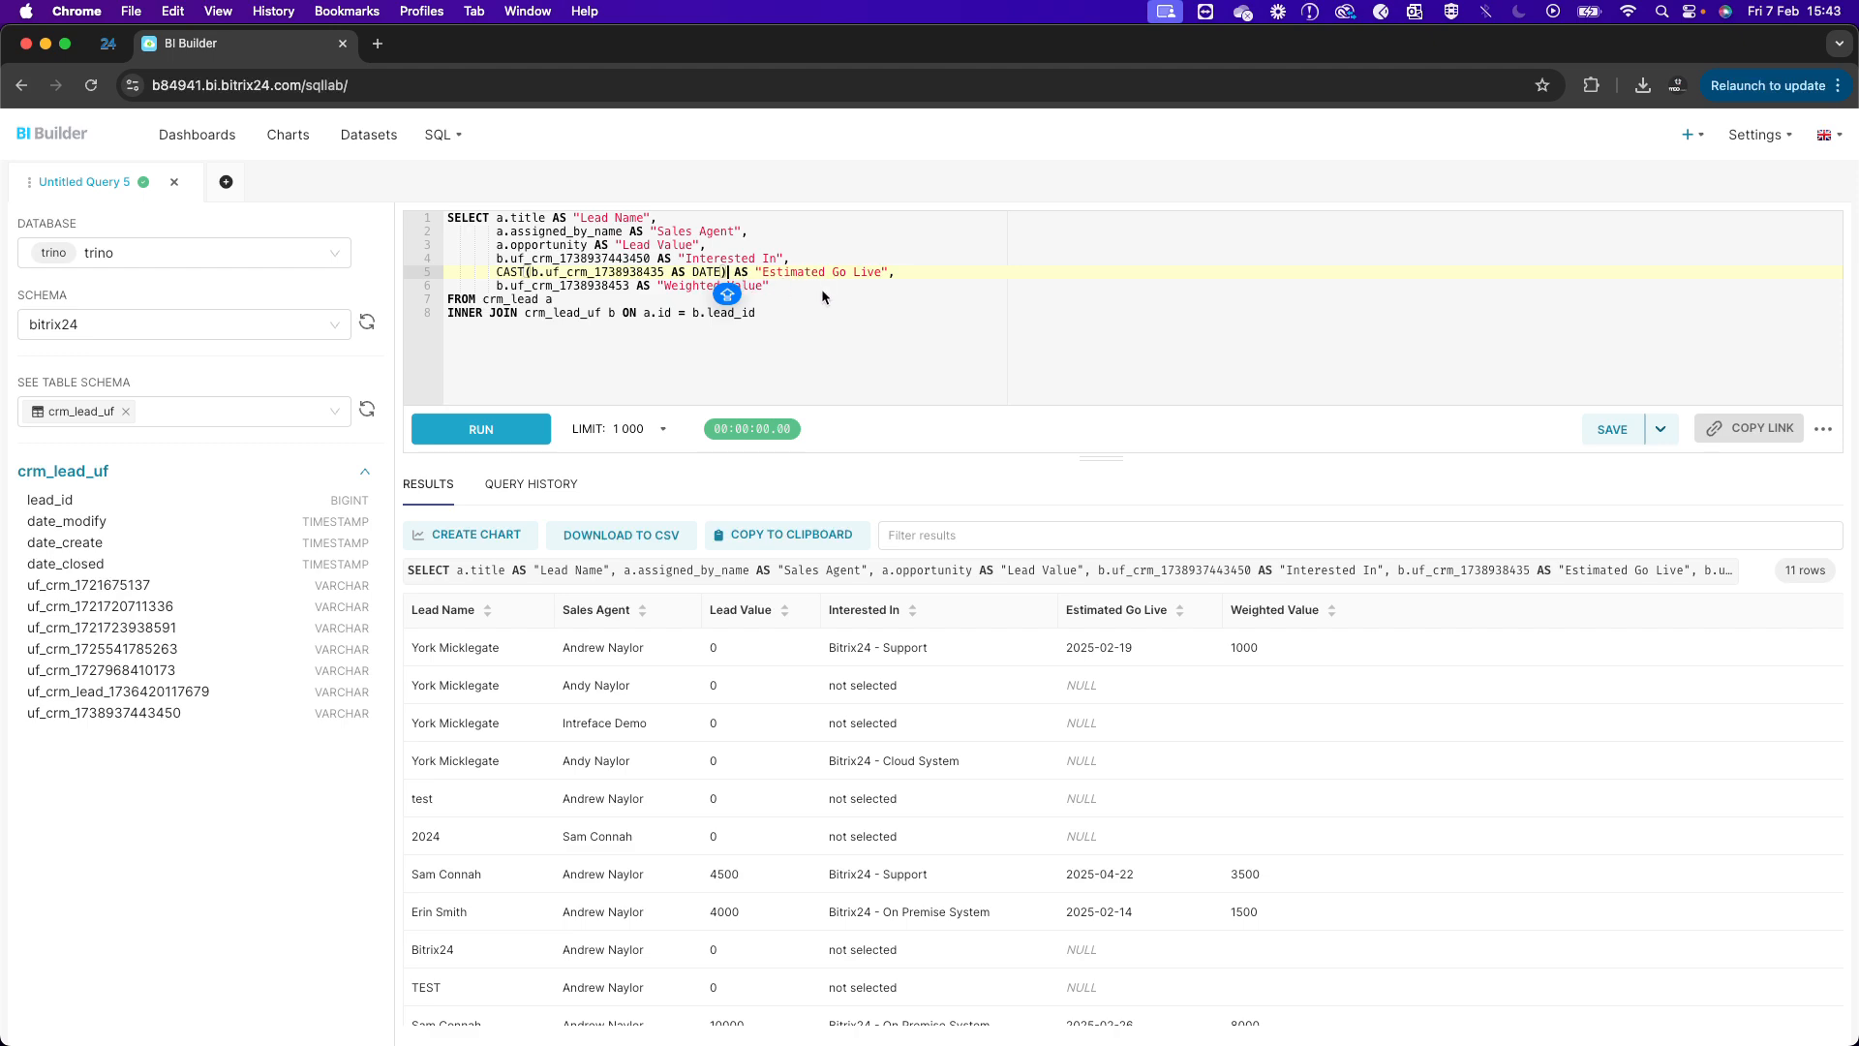
click(502, 438)
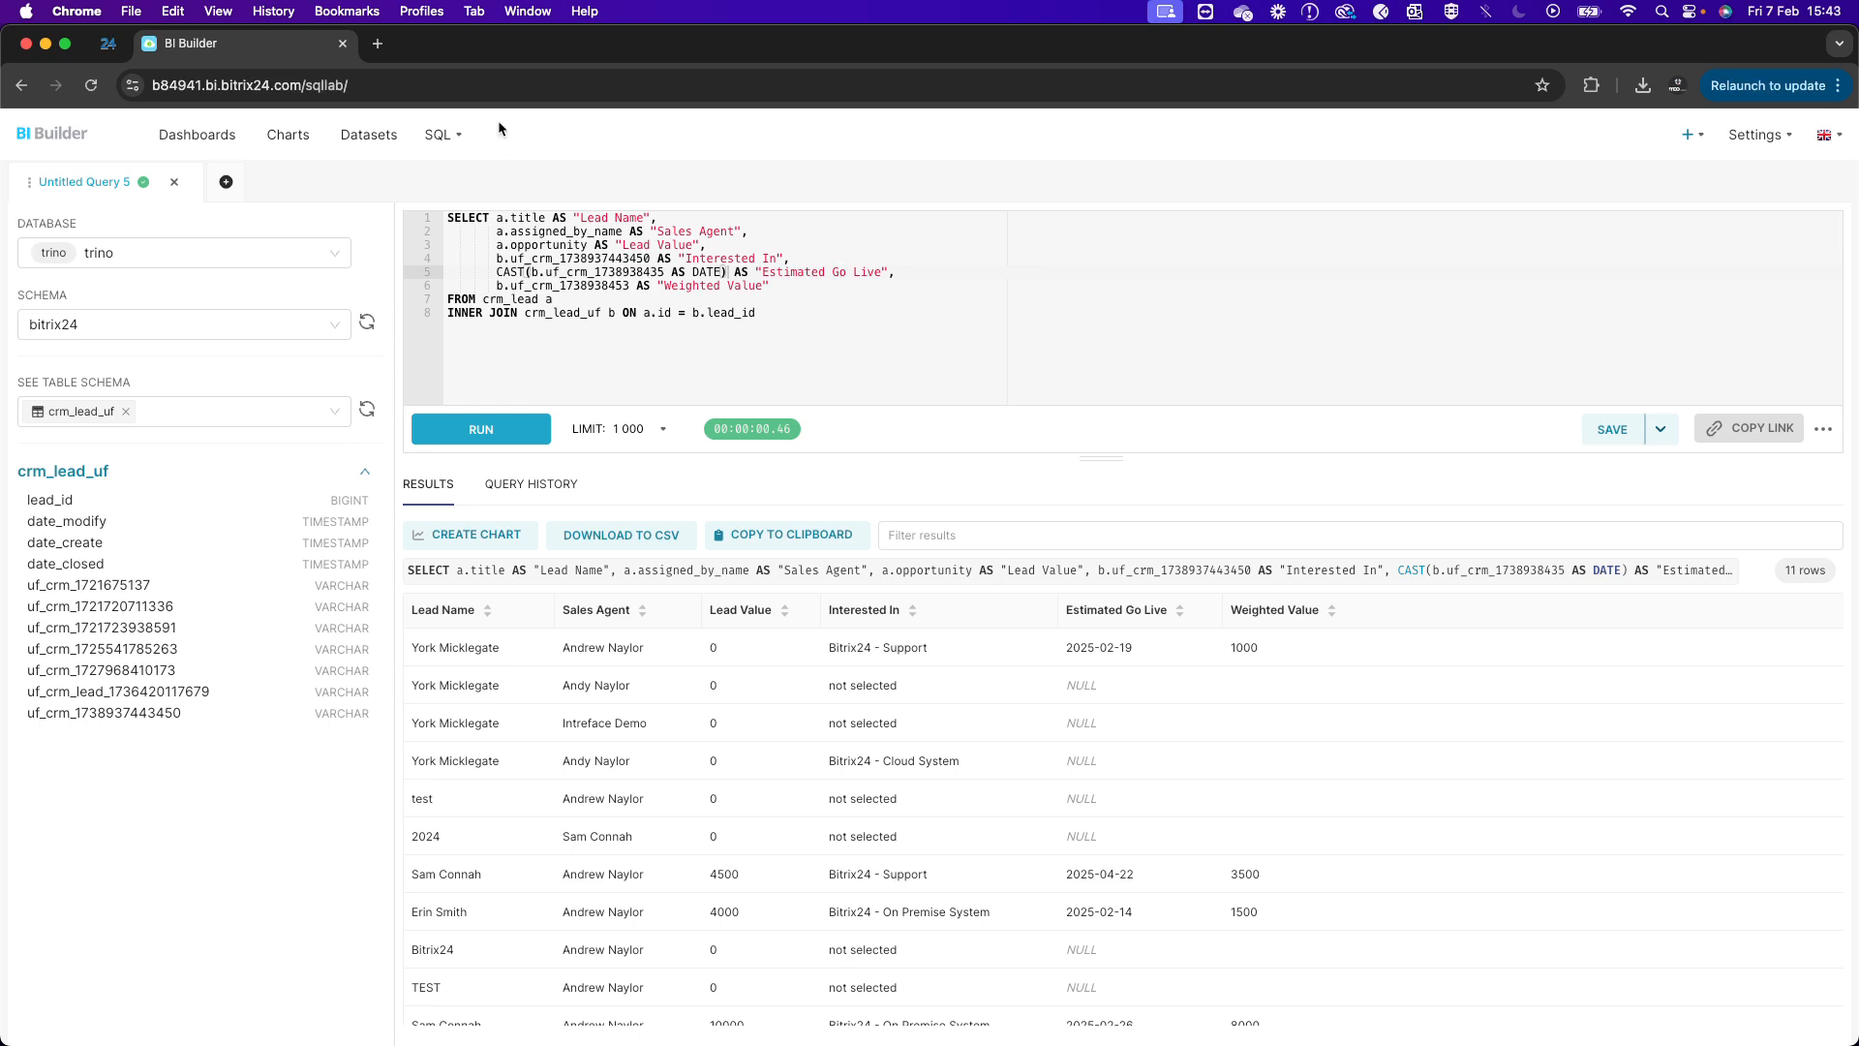
click(498, 283)
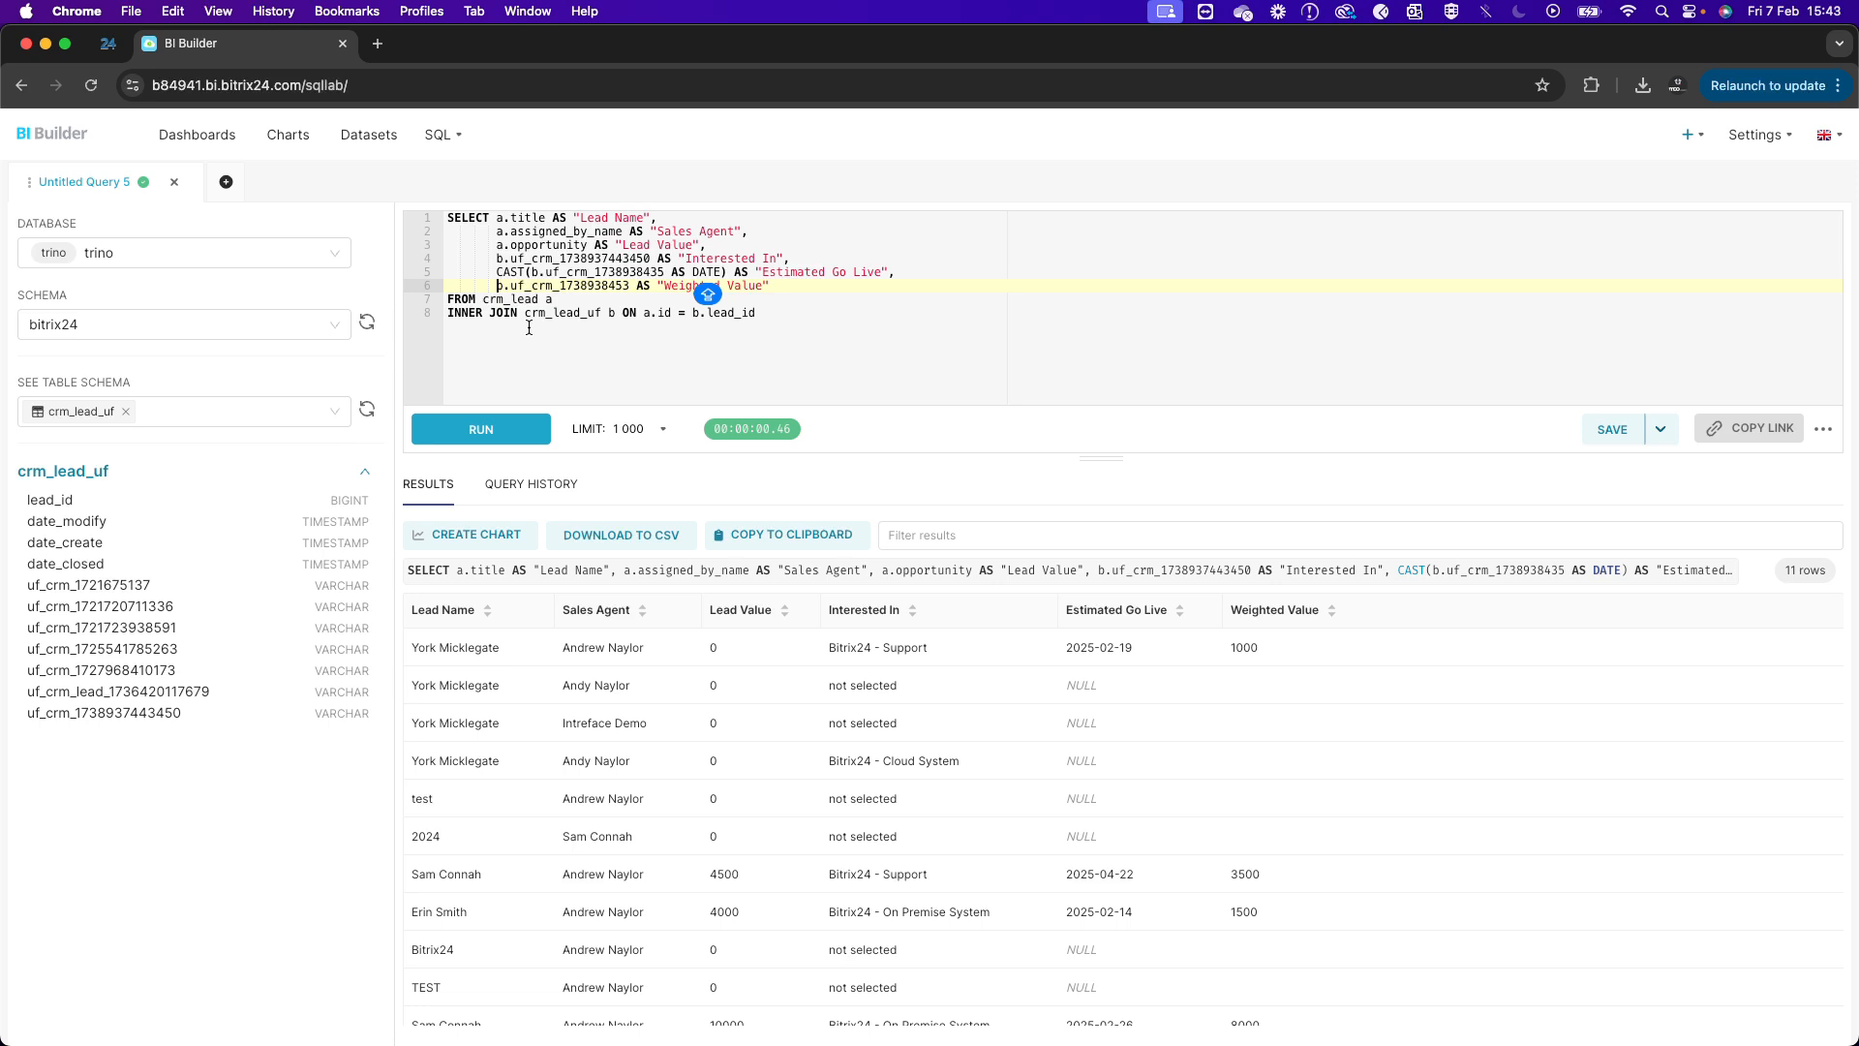
text(TRY)
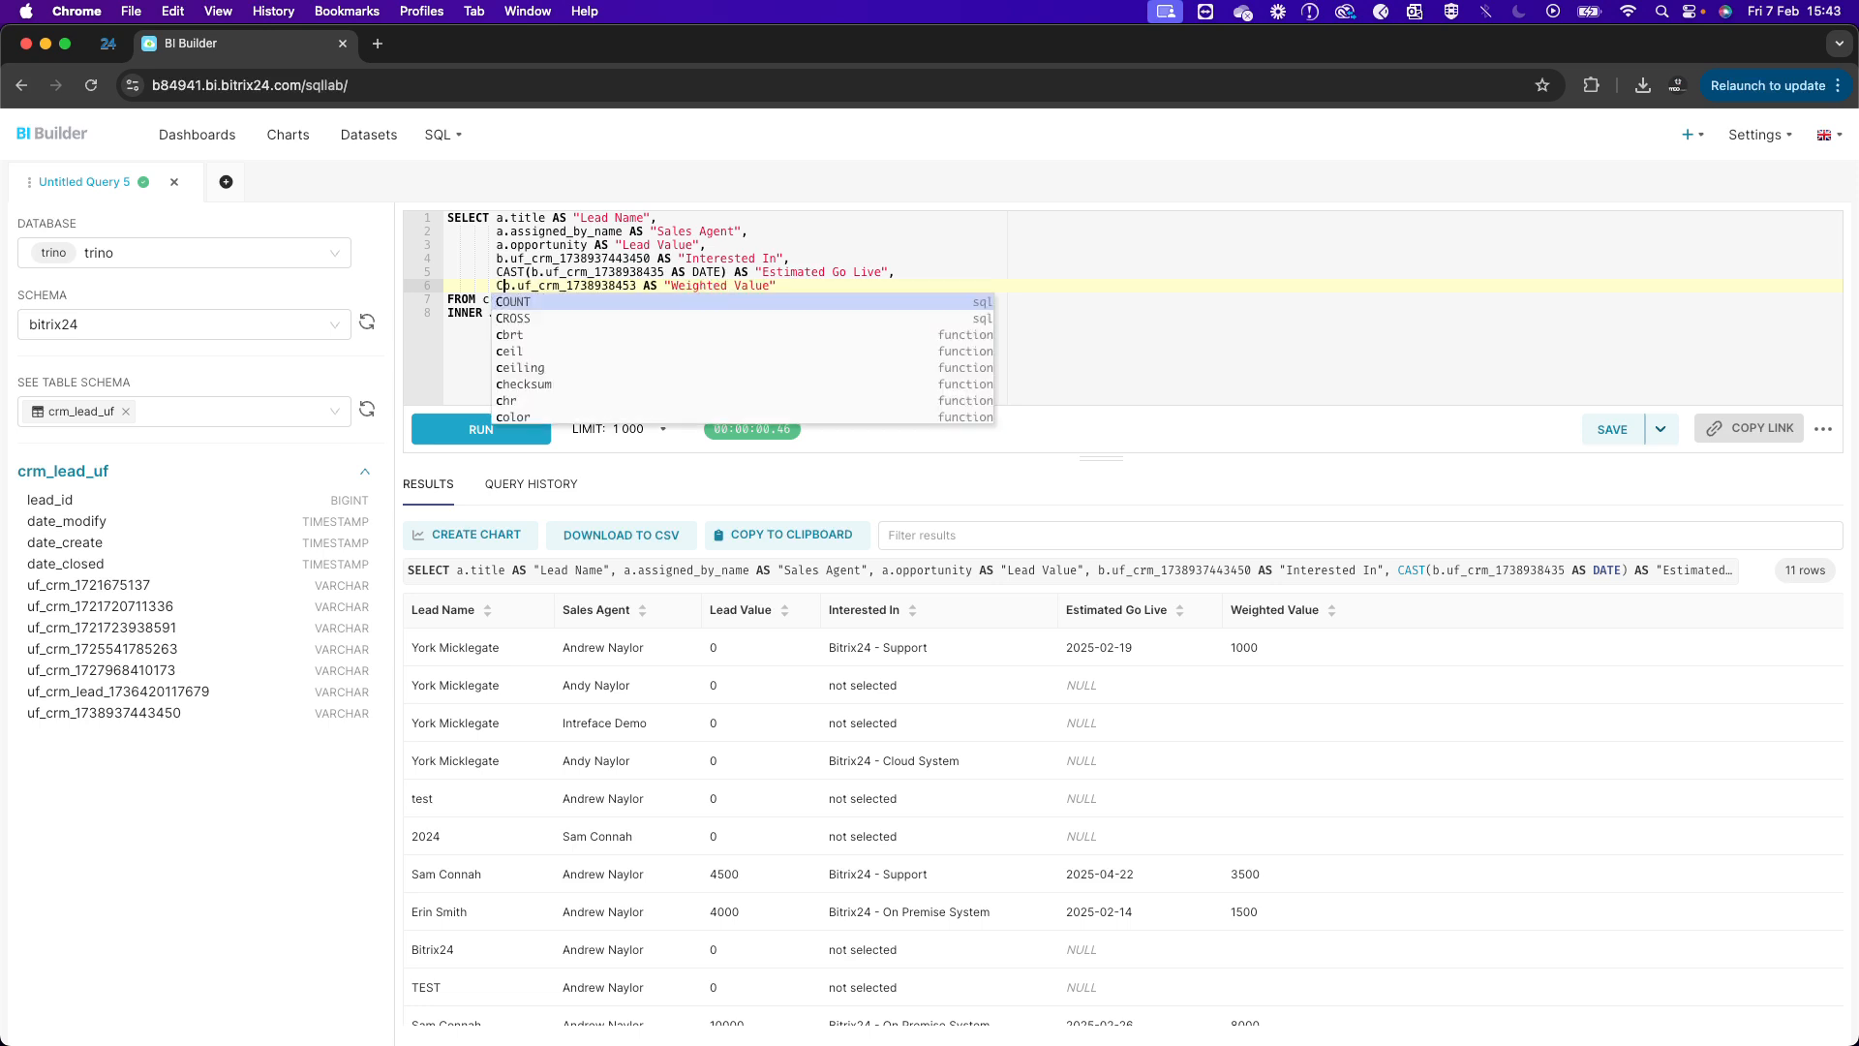
text(_CAST()
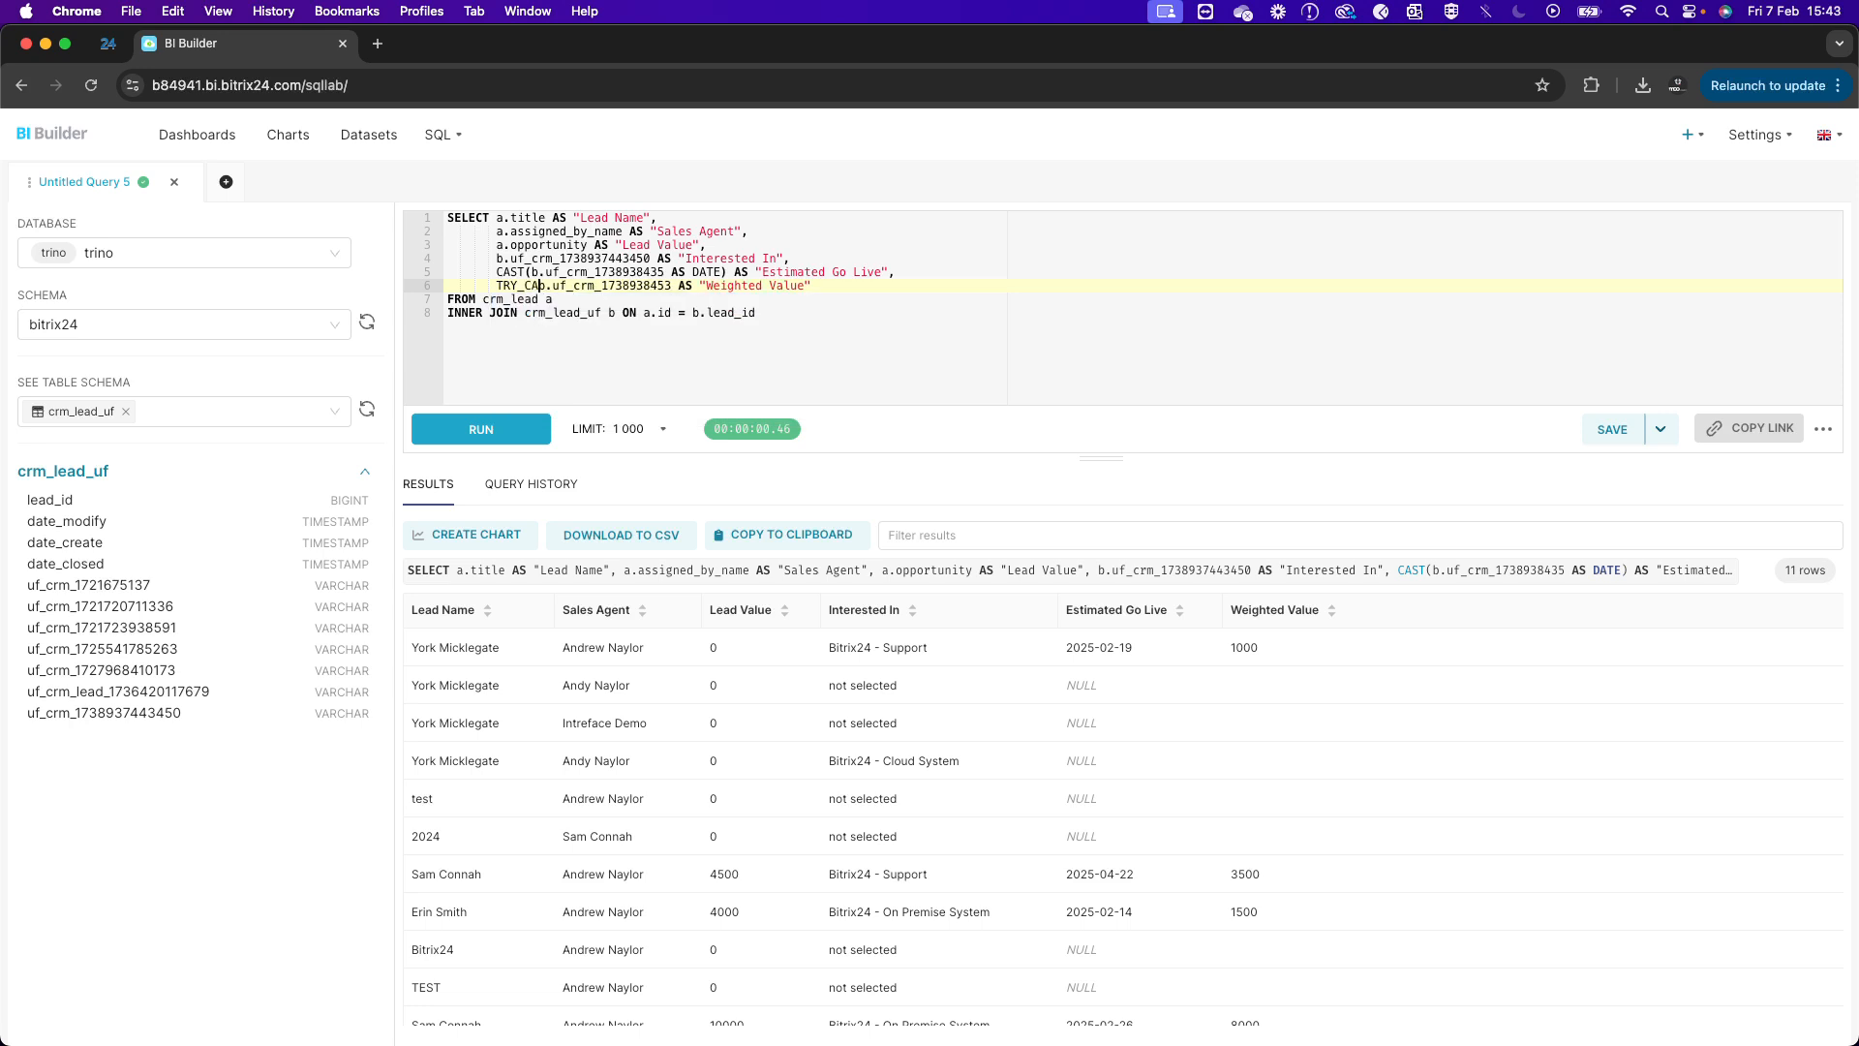
click(694, 285)
text(AS )
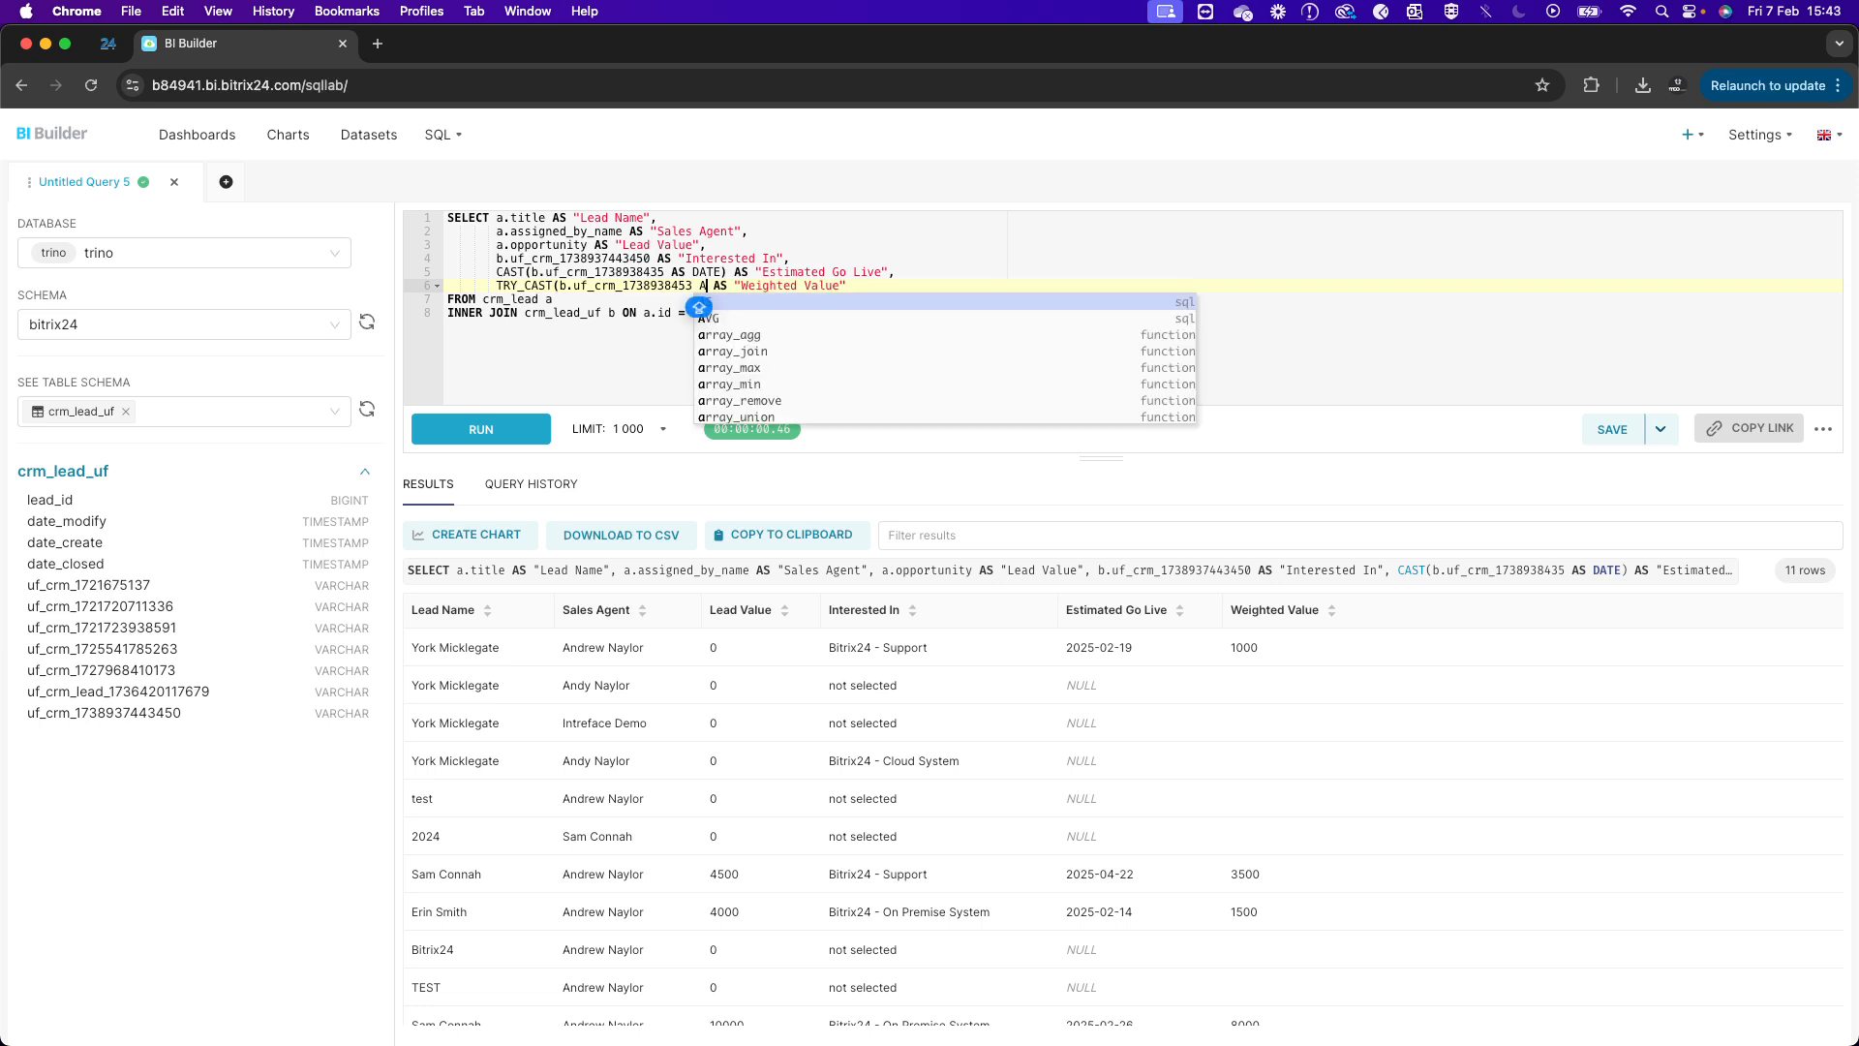
text(DECIMAL)
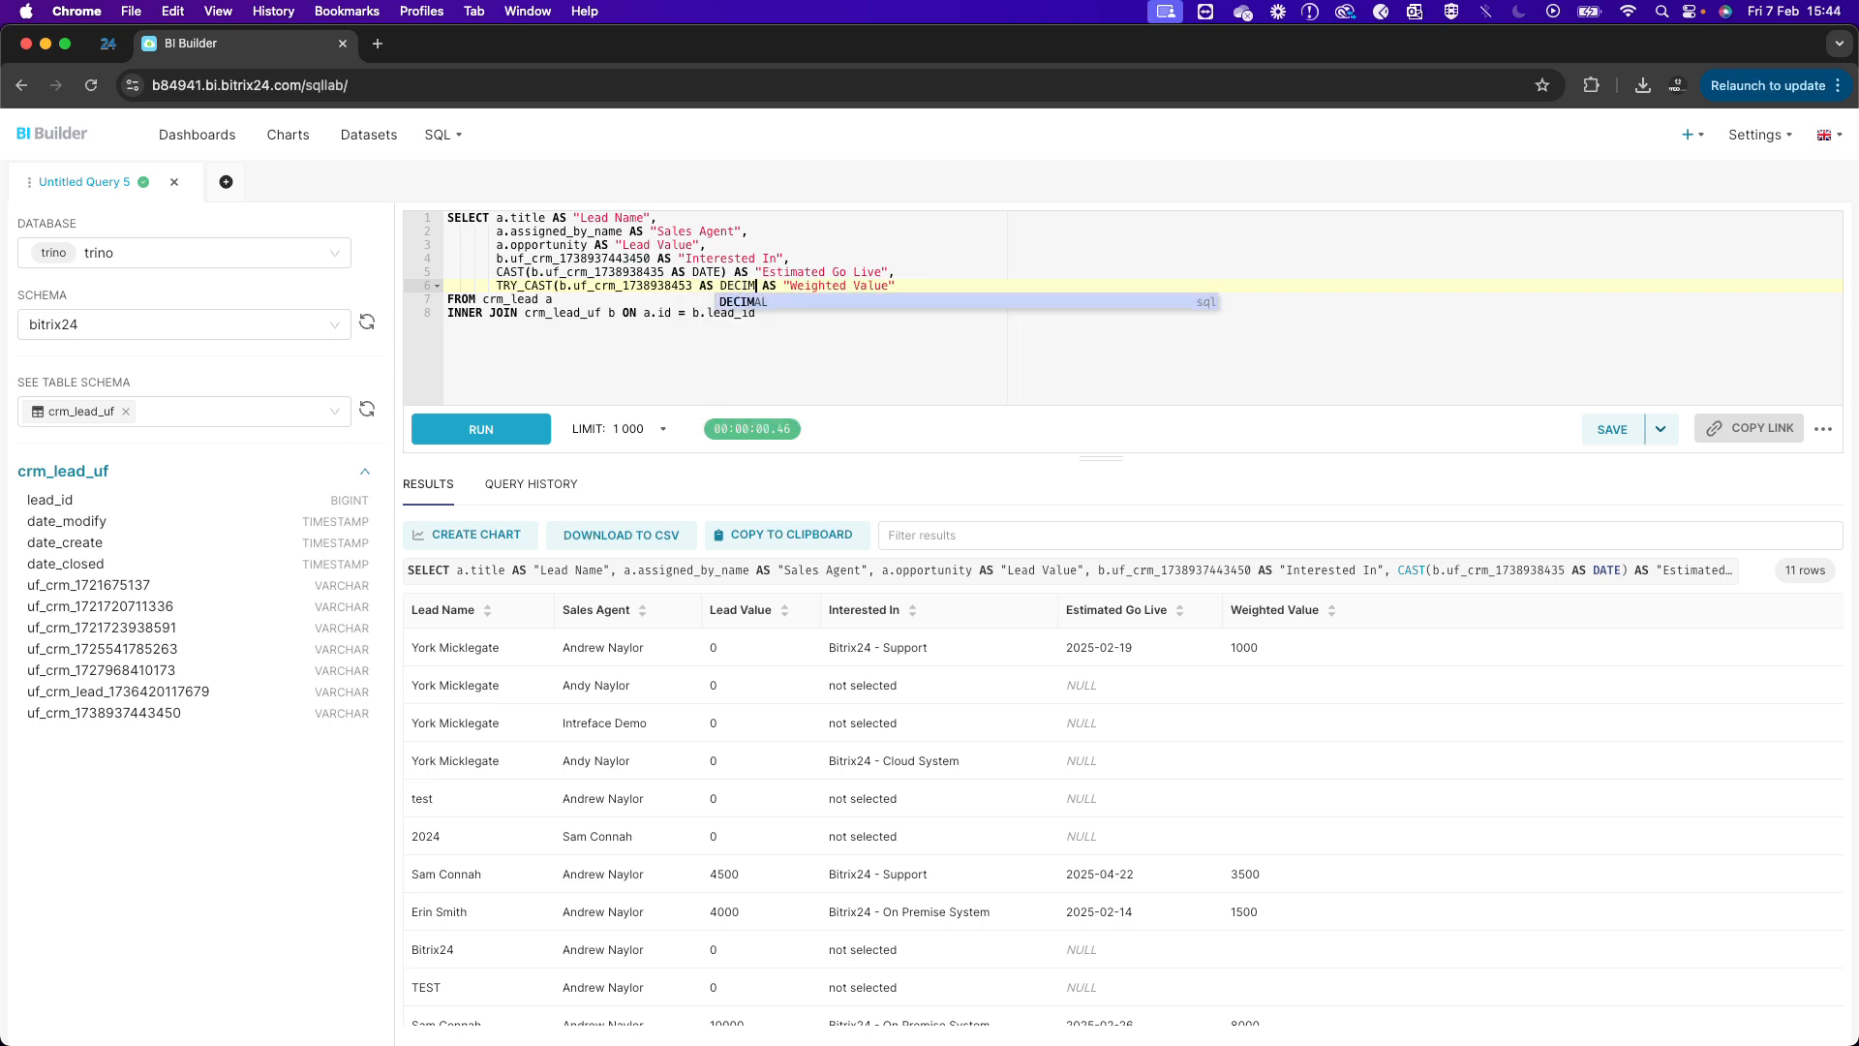
text((10,2)
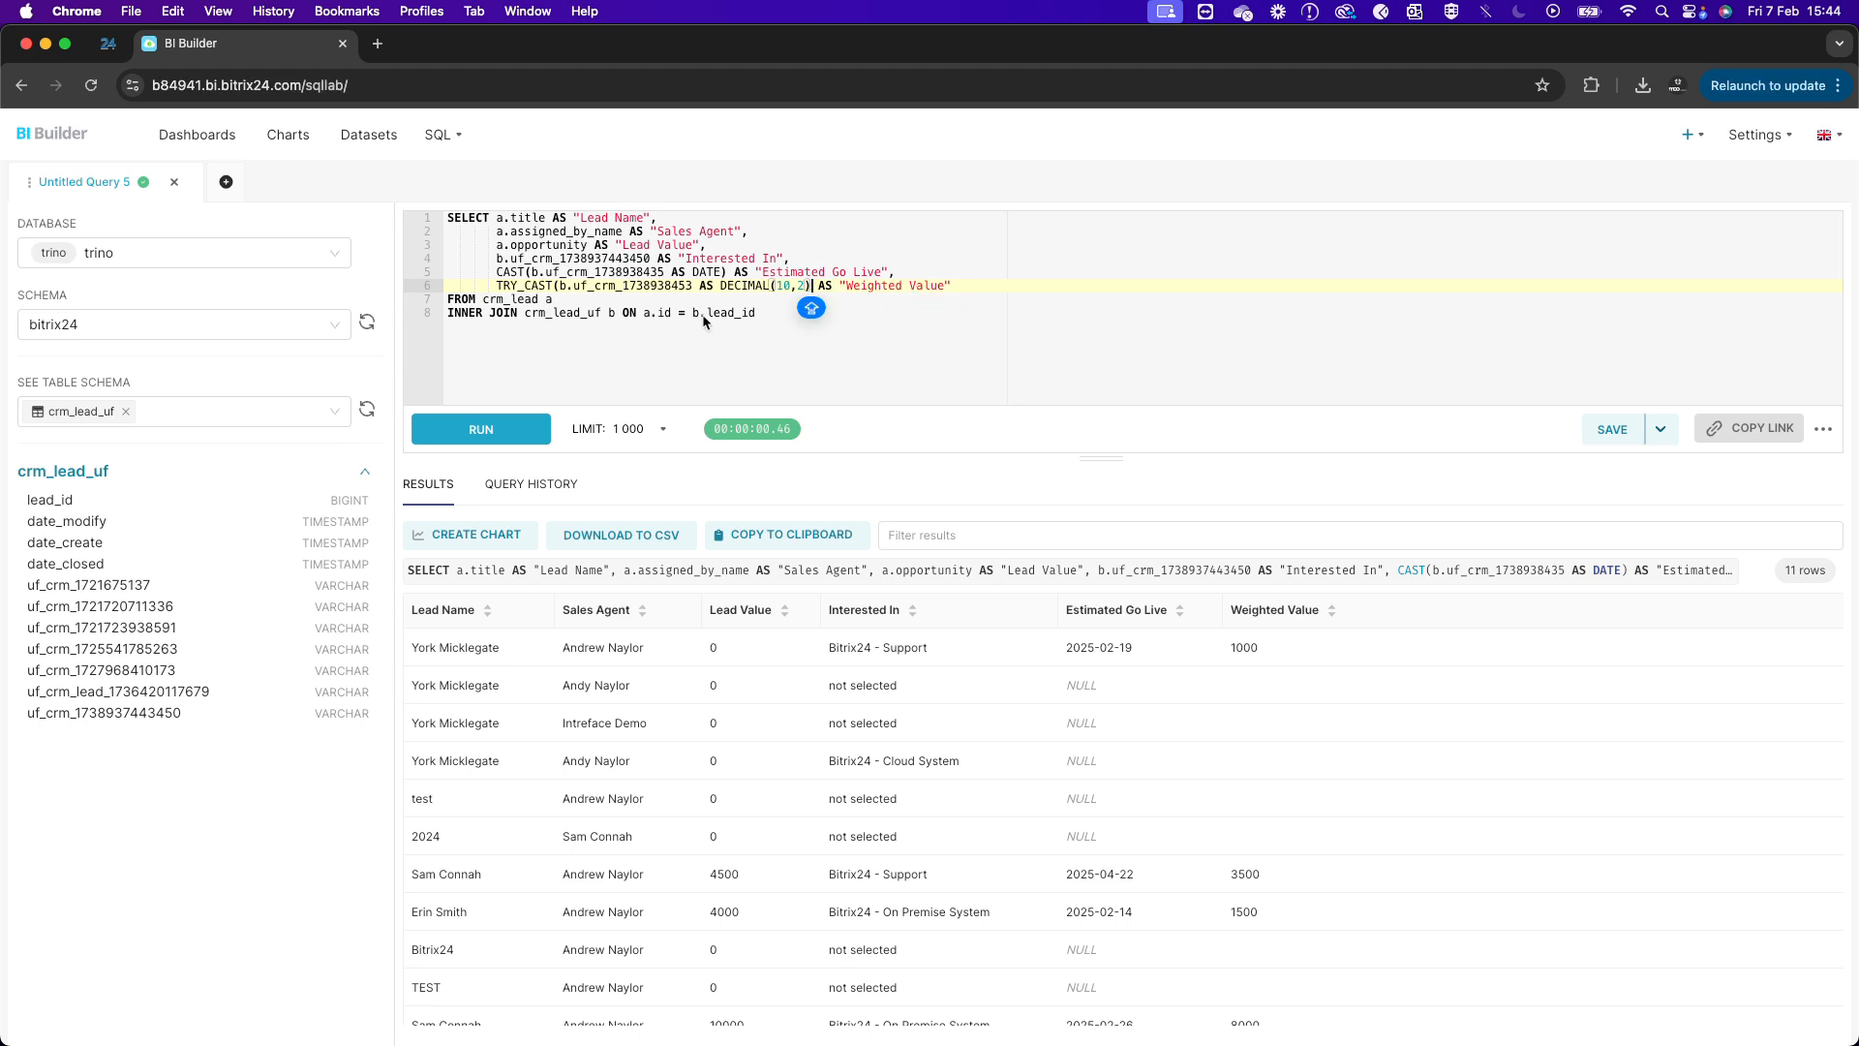
click(540, 283)
click(809, 286)
text())
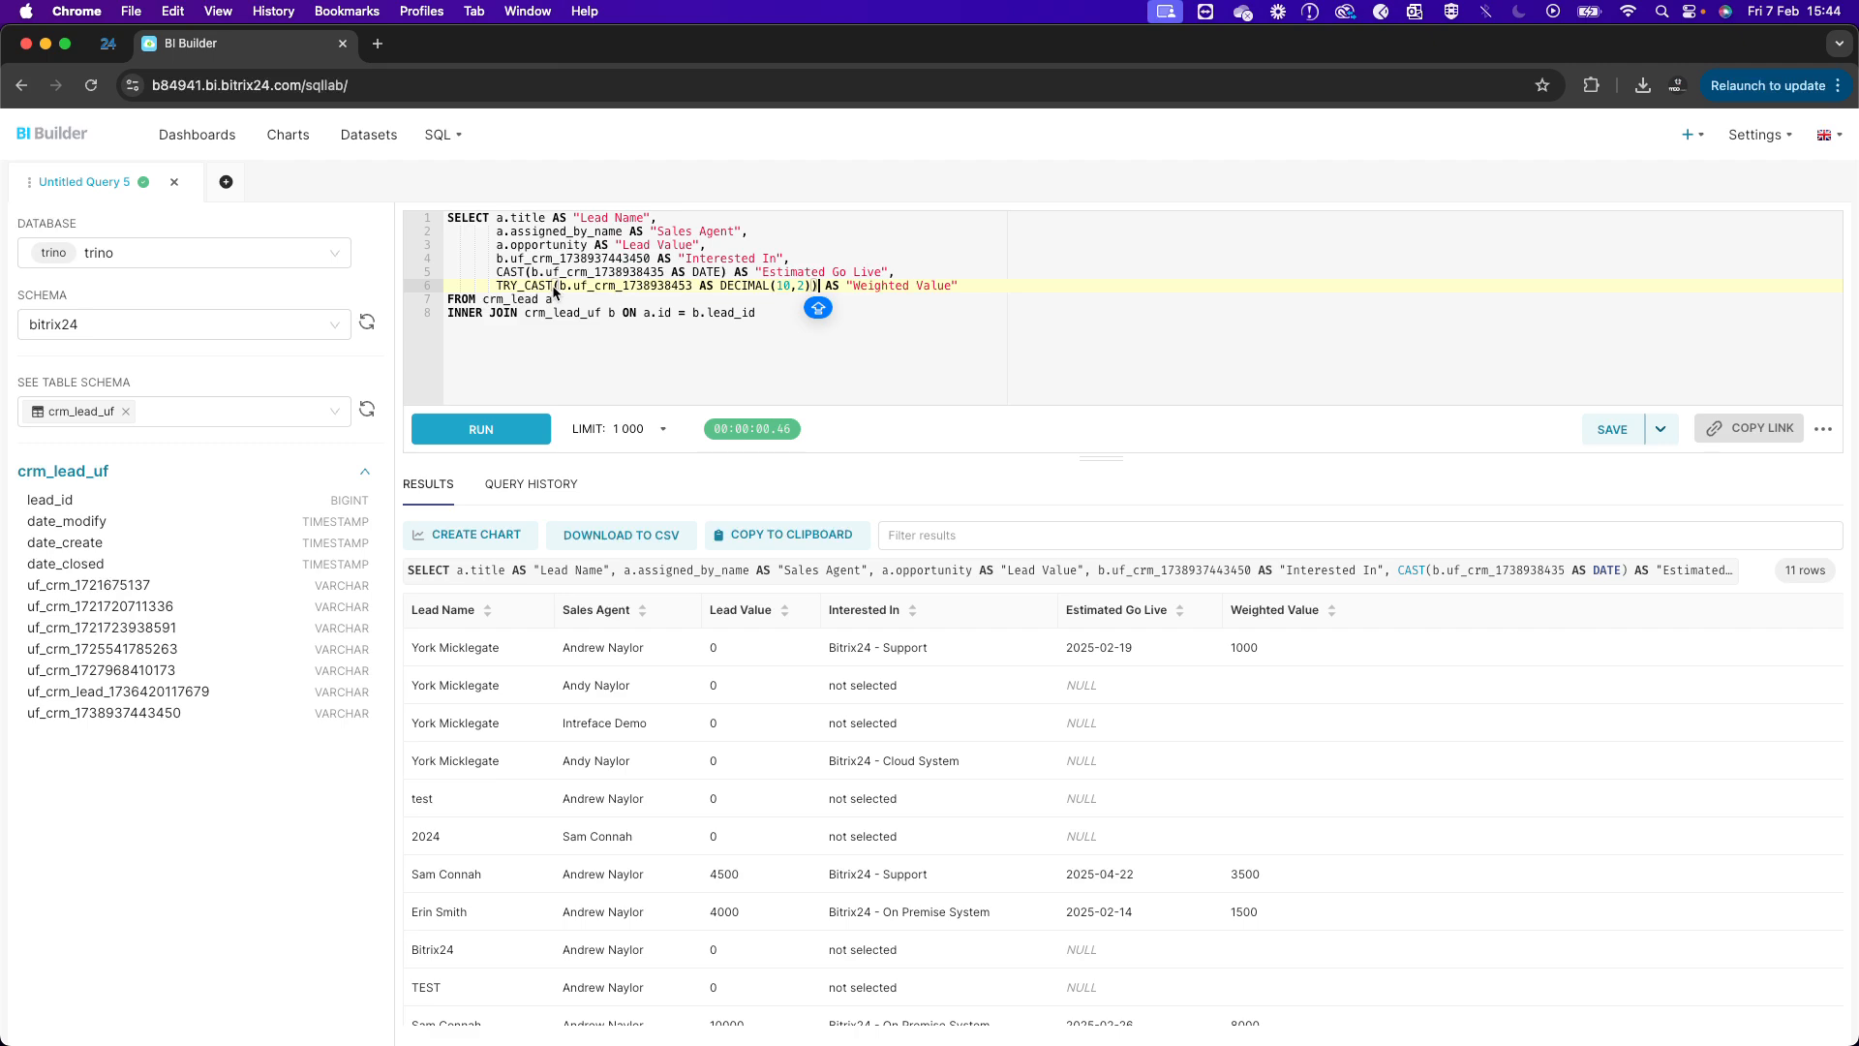
click(490, 432)
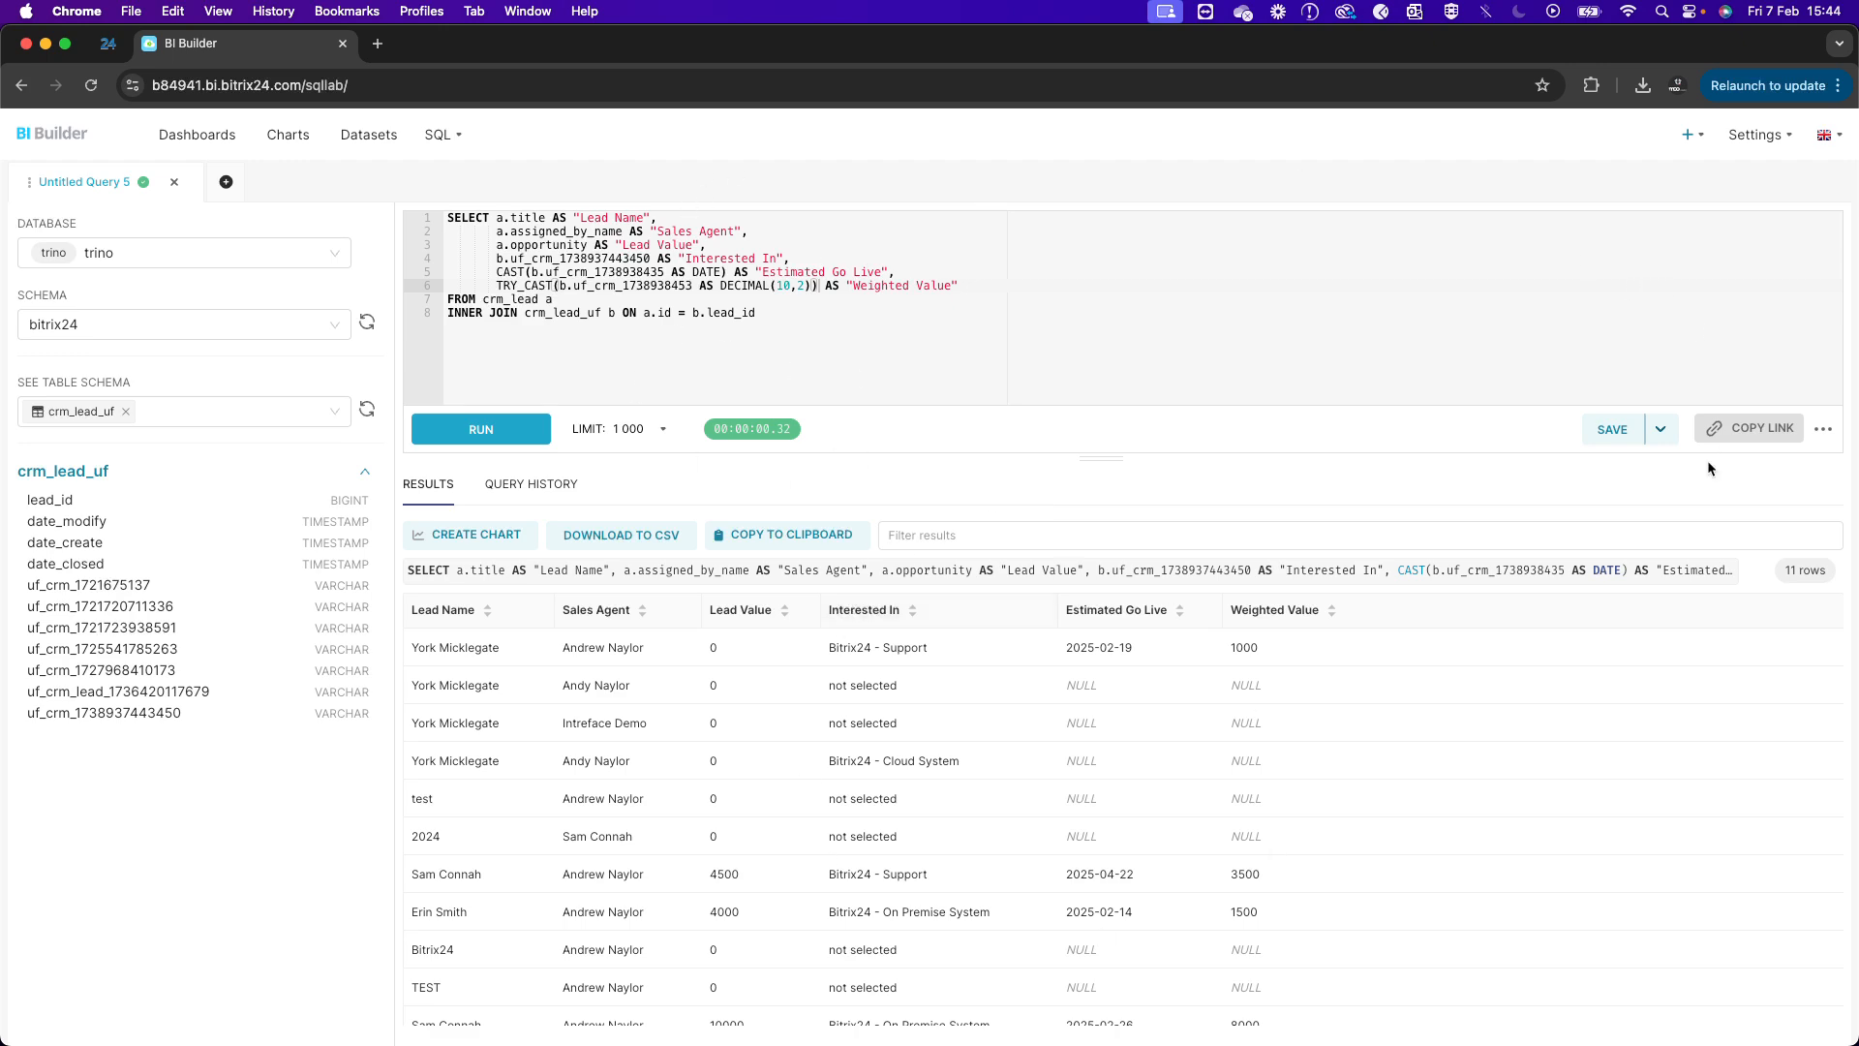
Save the query as a new dataset named CAST Values and open it for exploration.
click(1660, 429)
click(1629, 474)
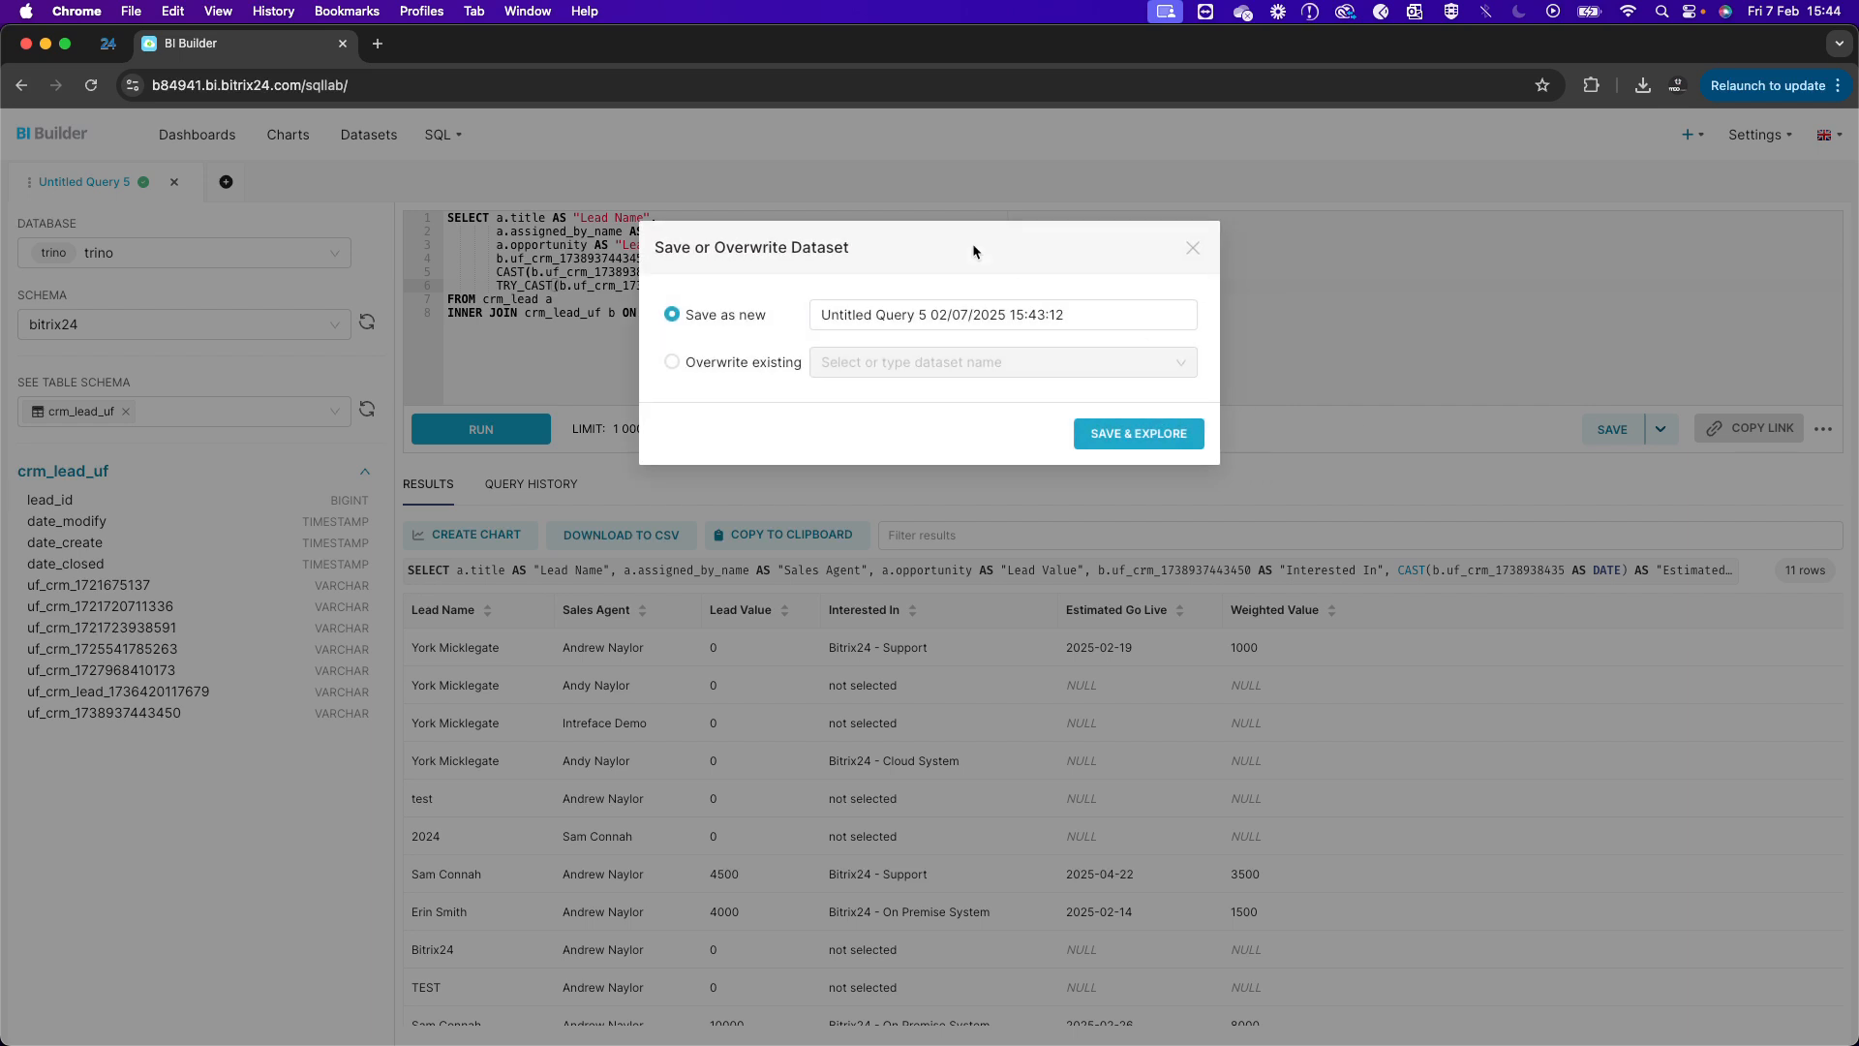
drag(1096, 315, 734, 312)
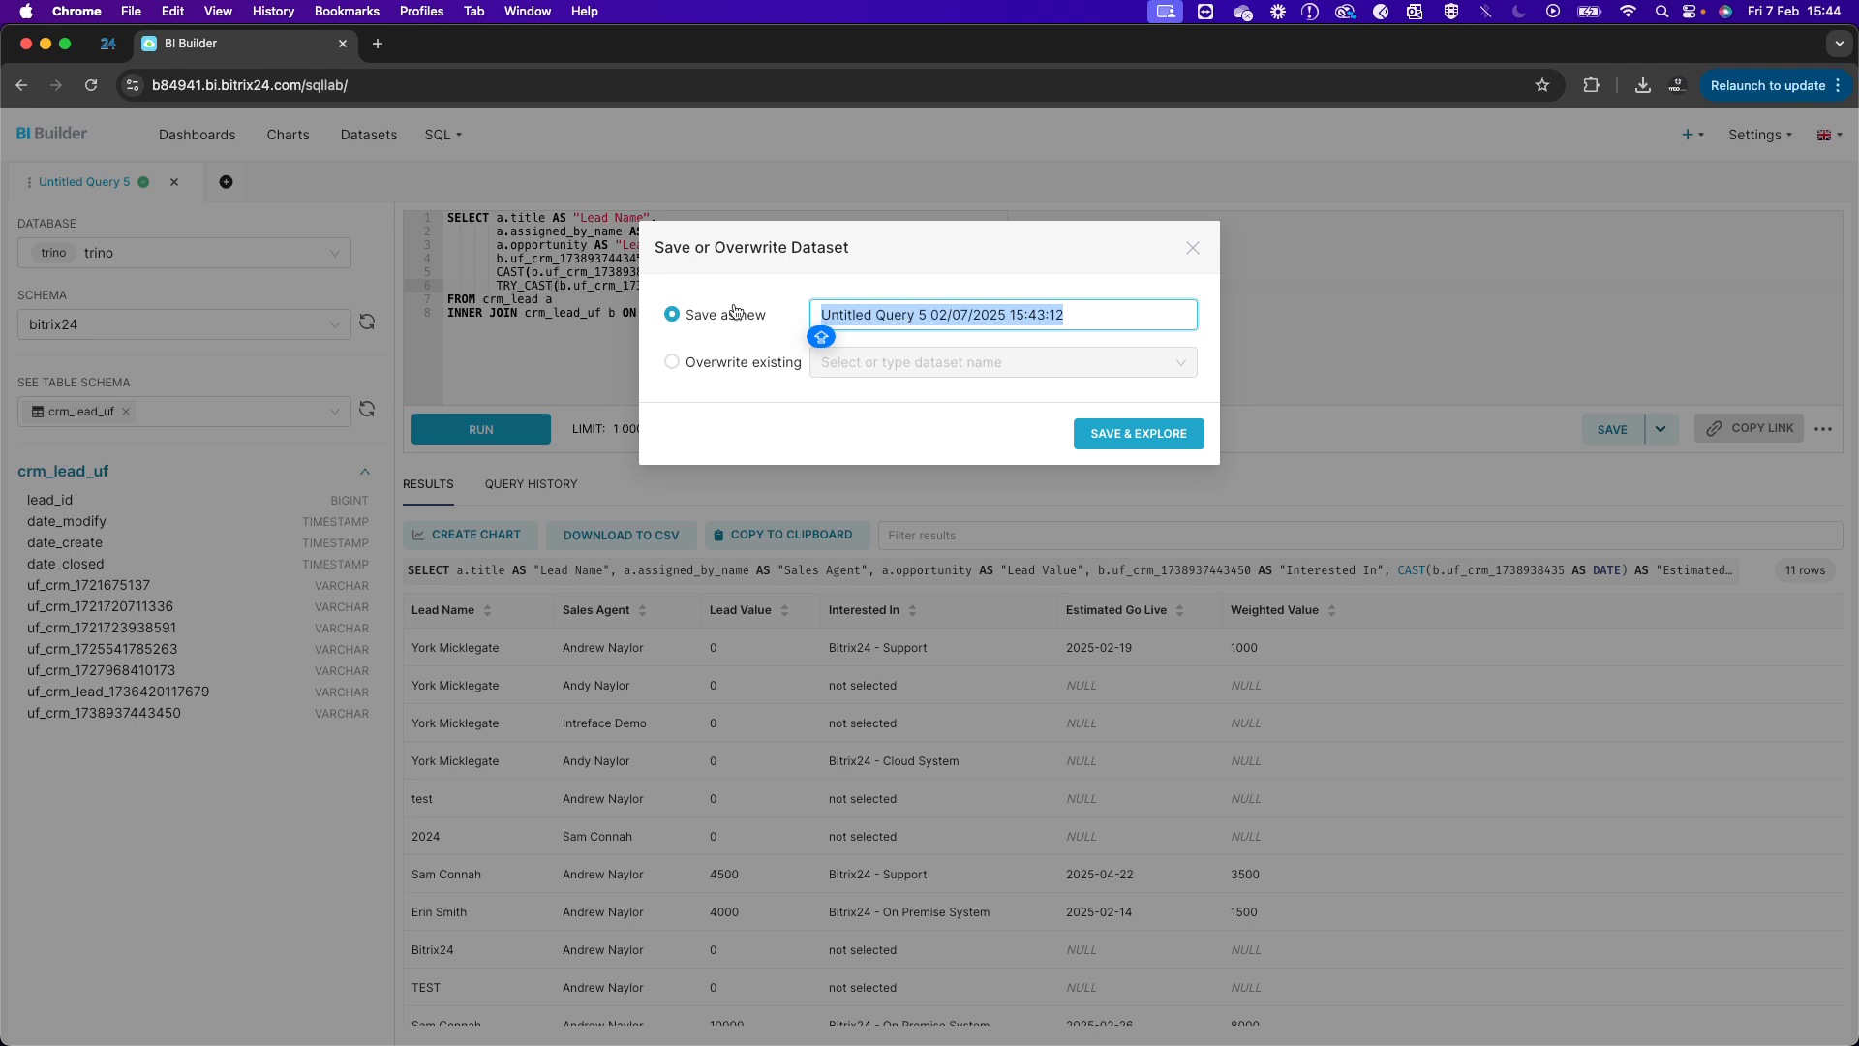
text(CAST Values)
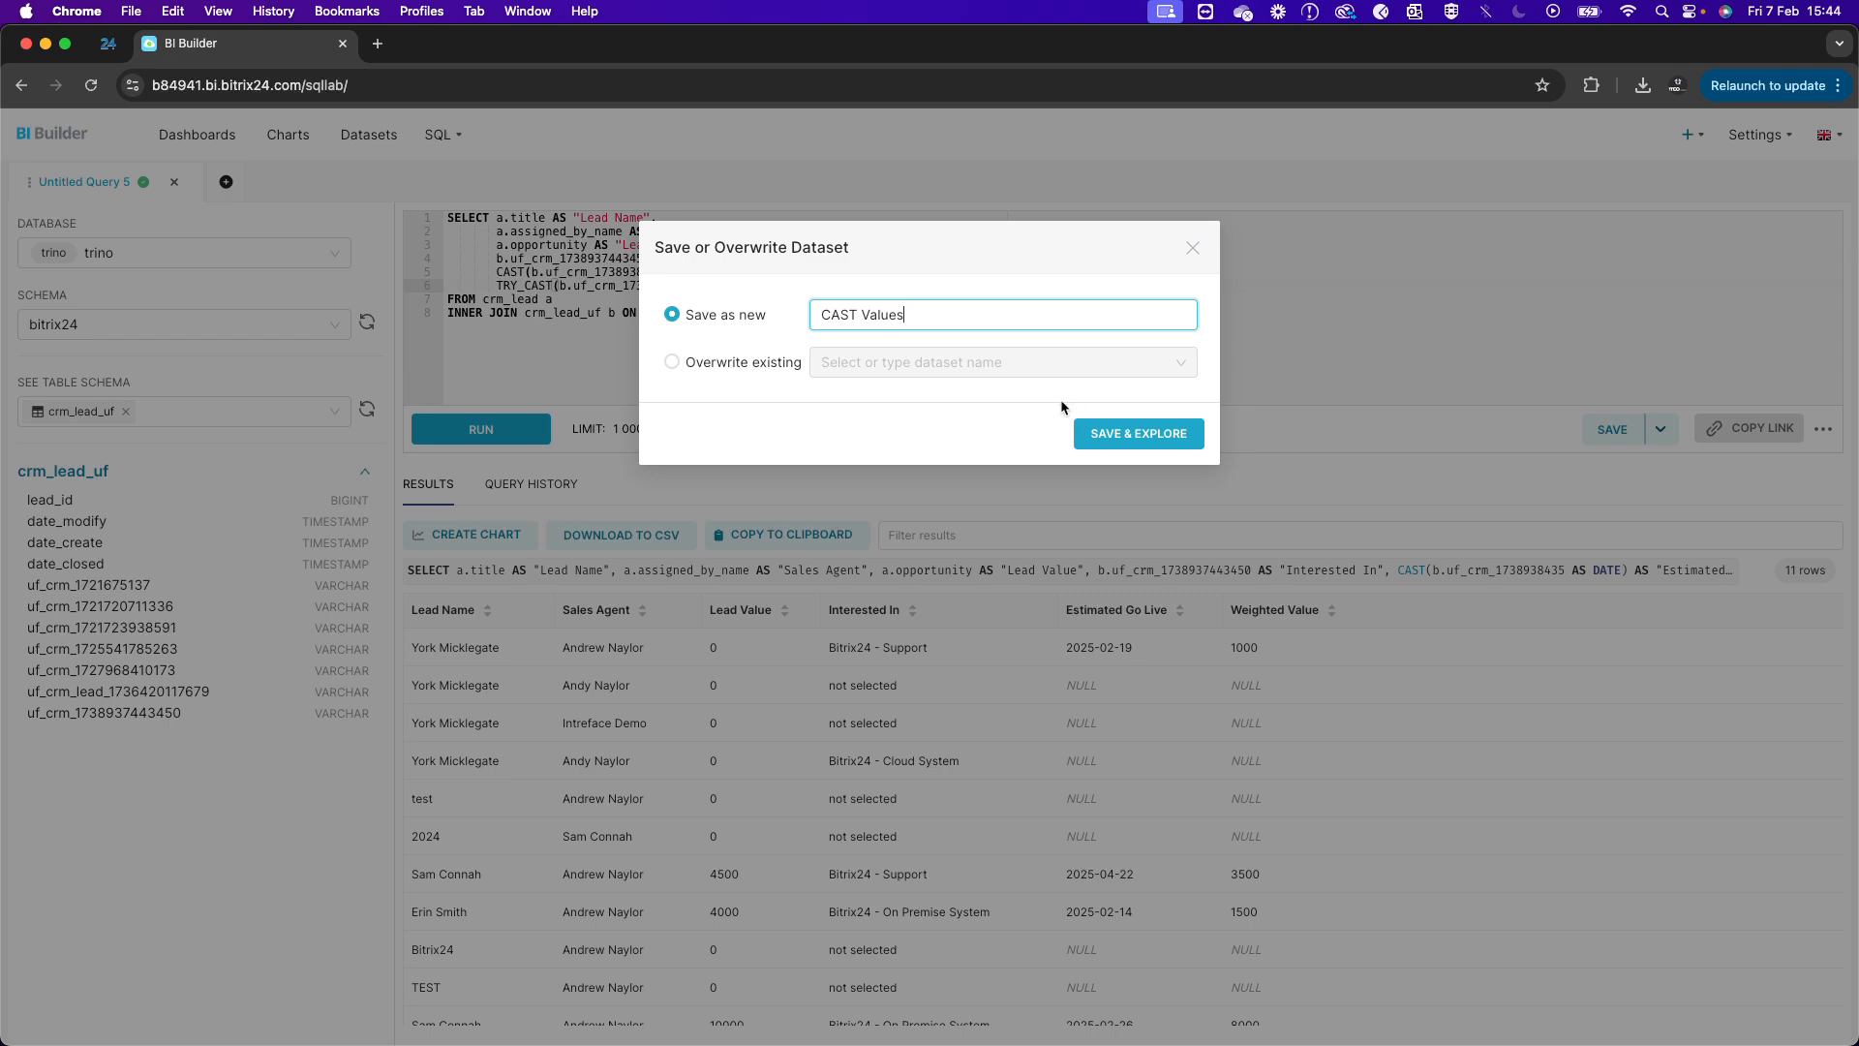
click(1131, 437)
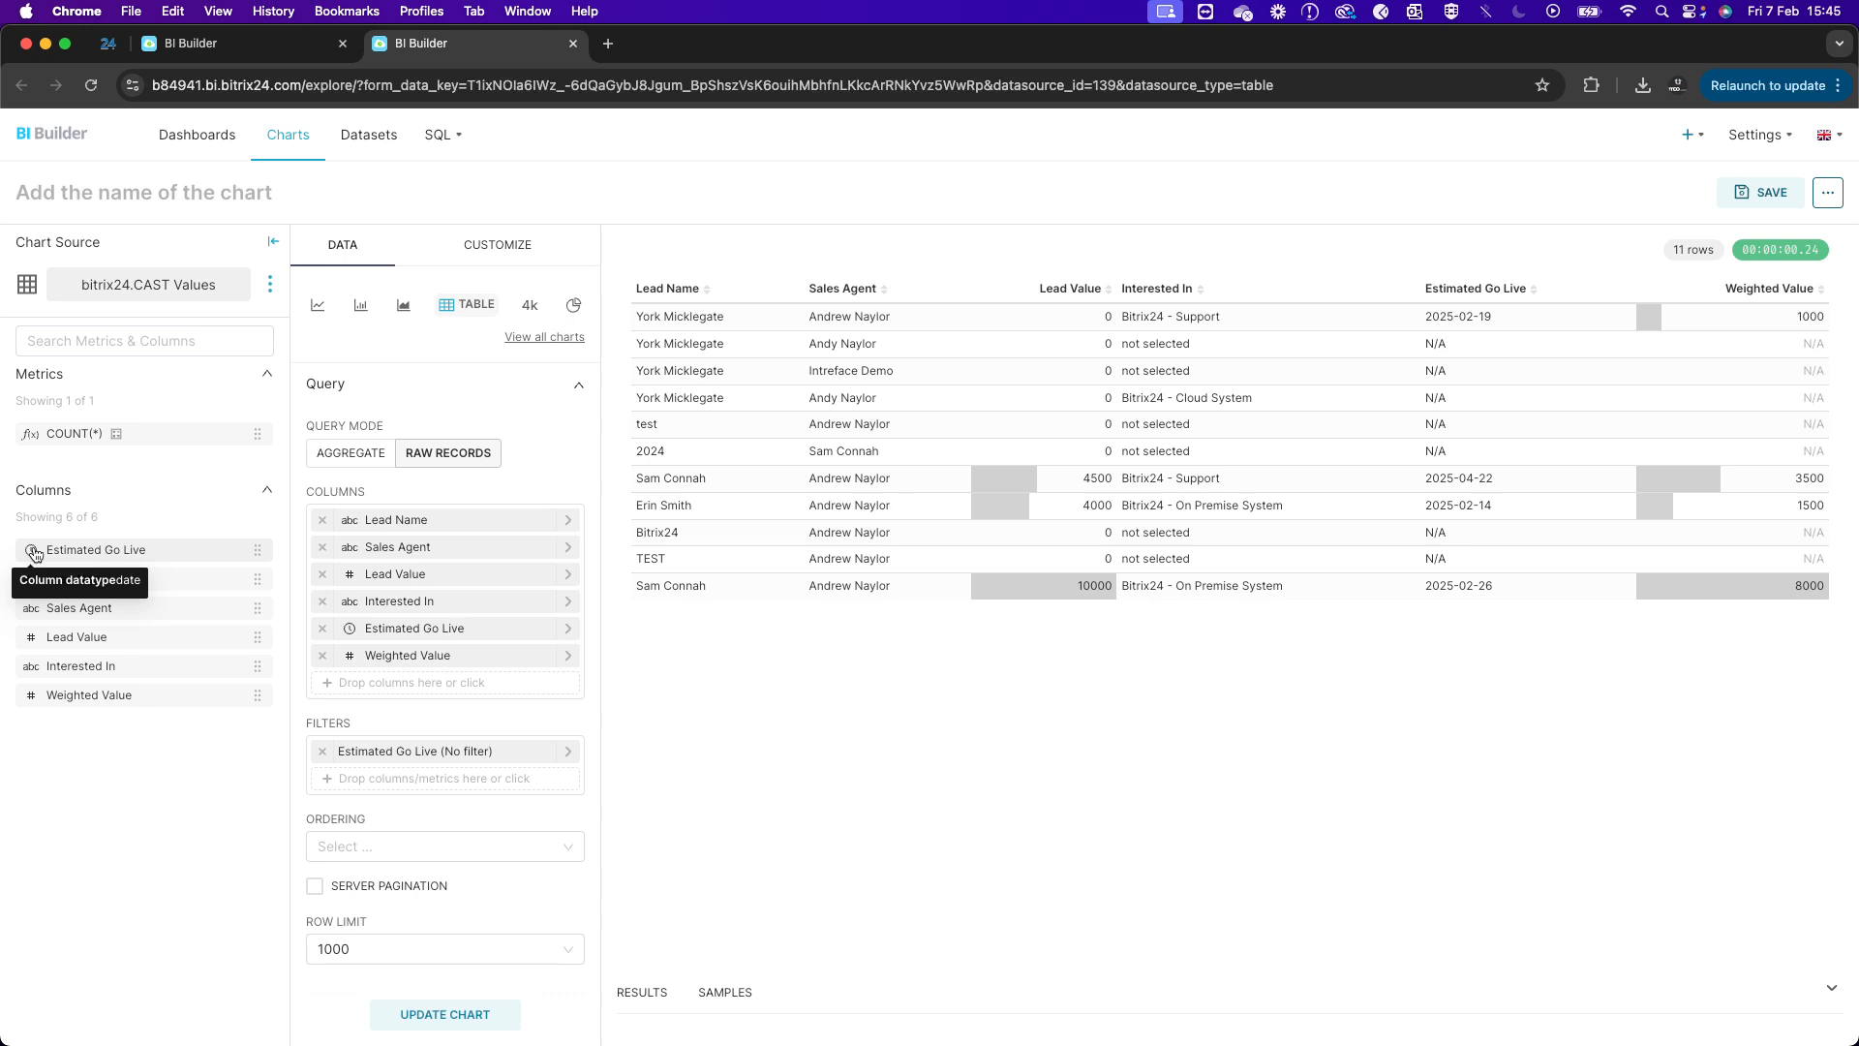
Switch the chart type to Big Number and name the chart Weighted Value.
mouse_move(34, 707)
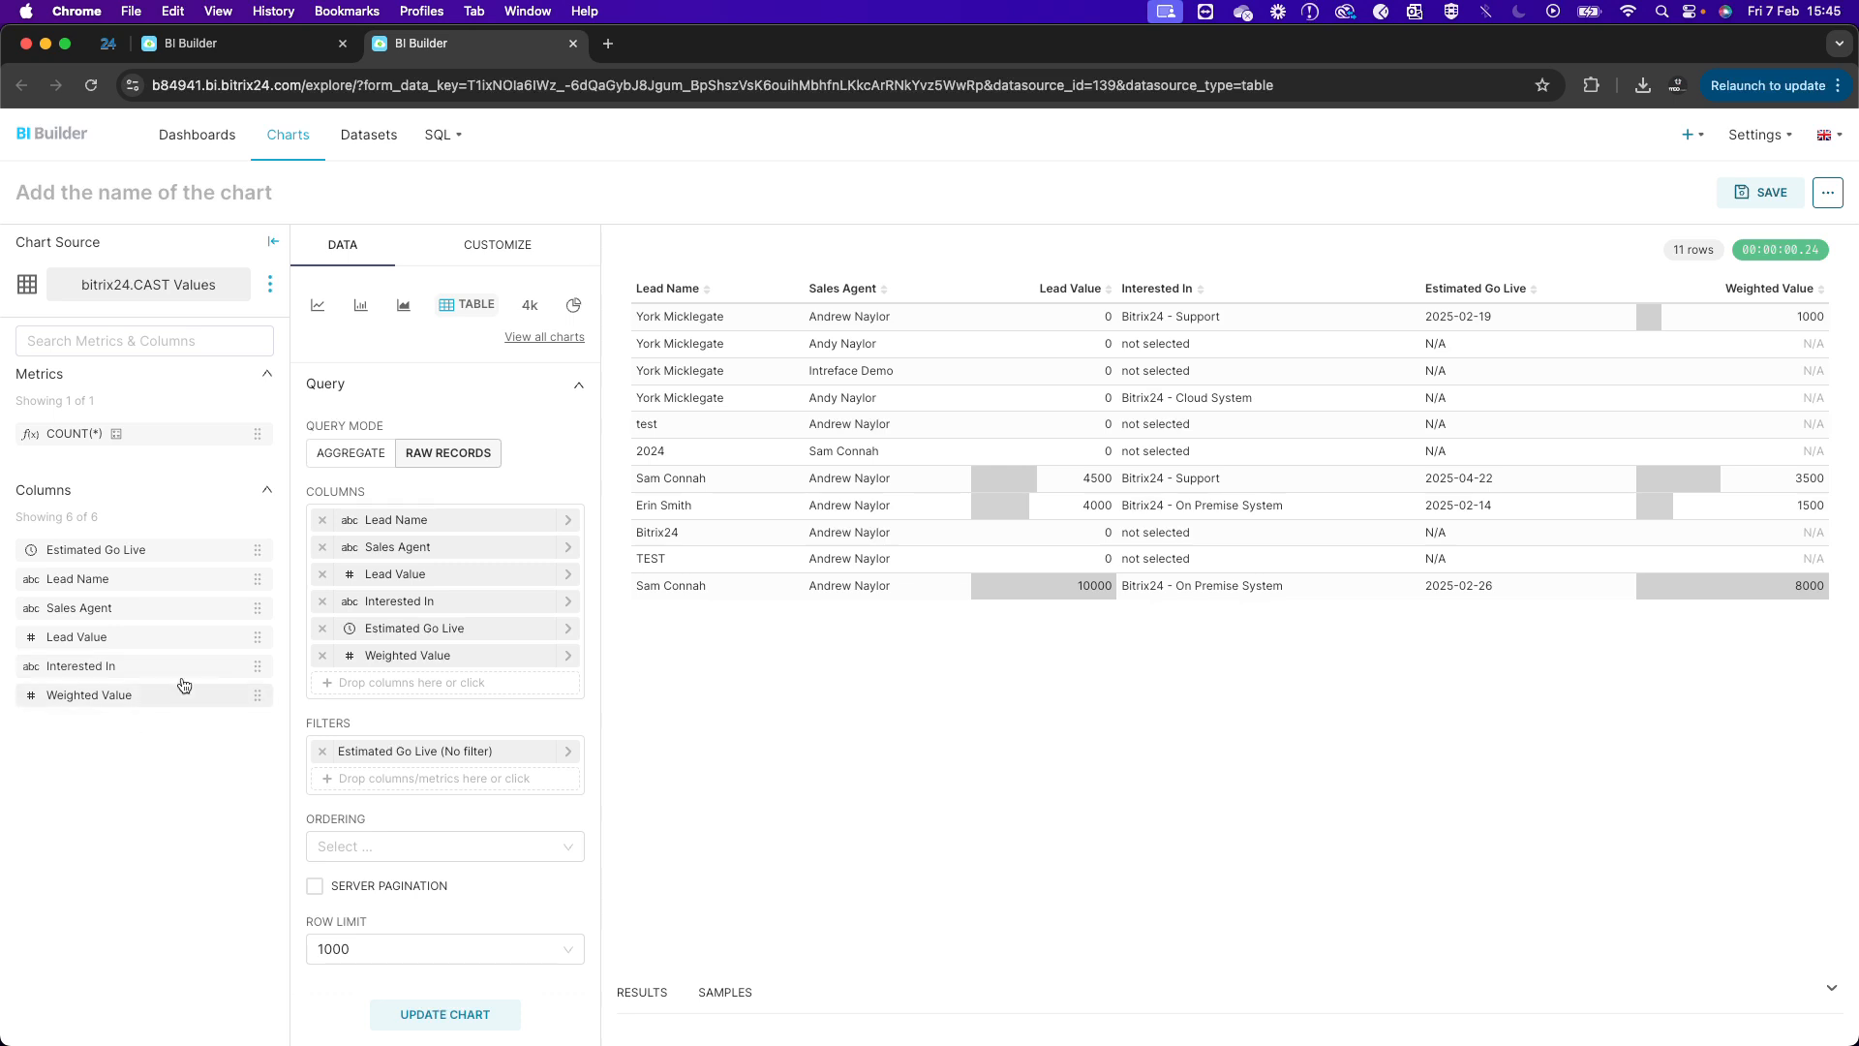
click(529, 308)
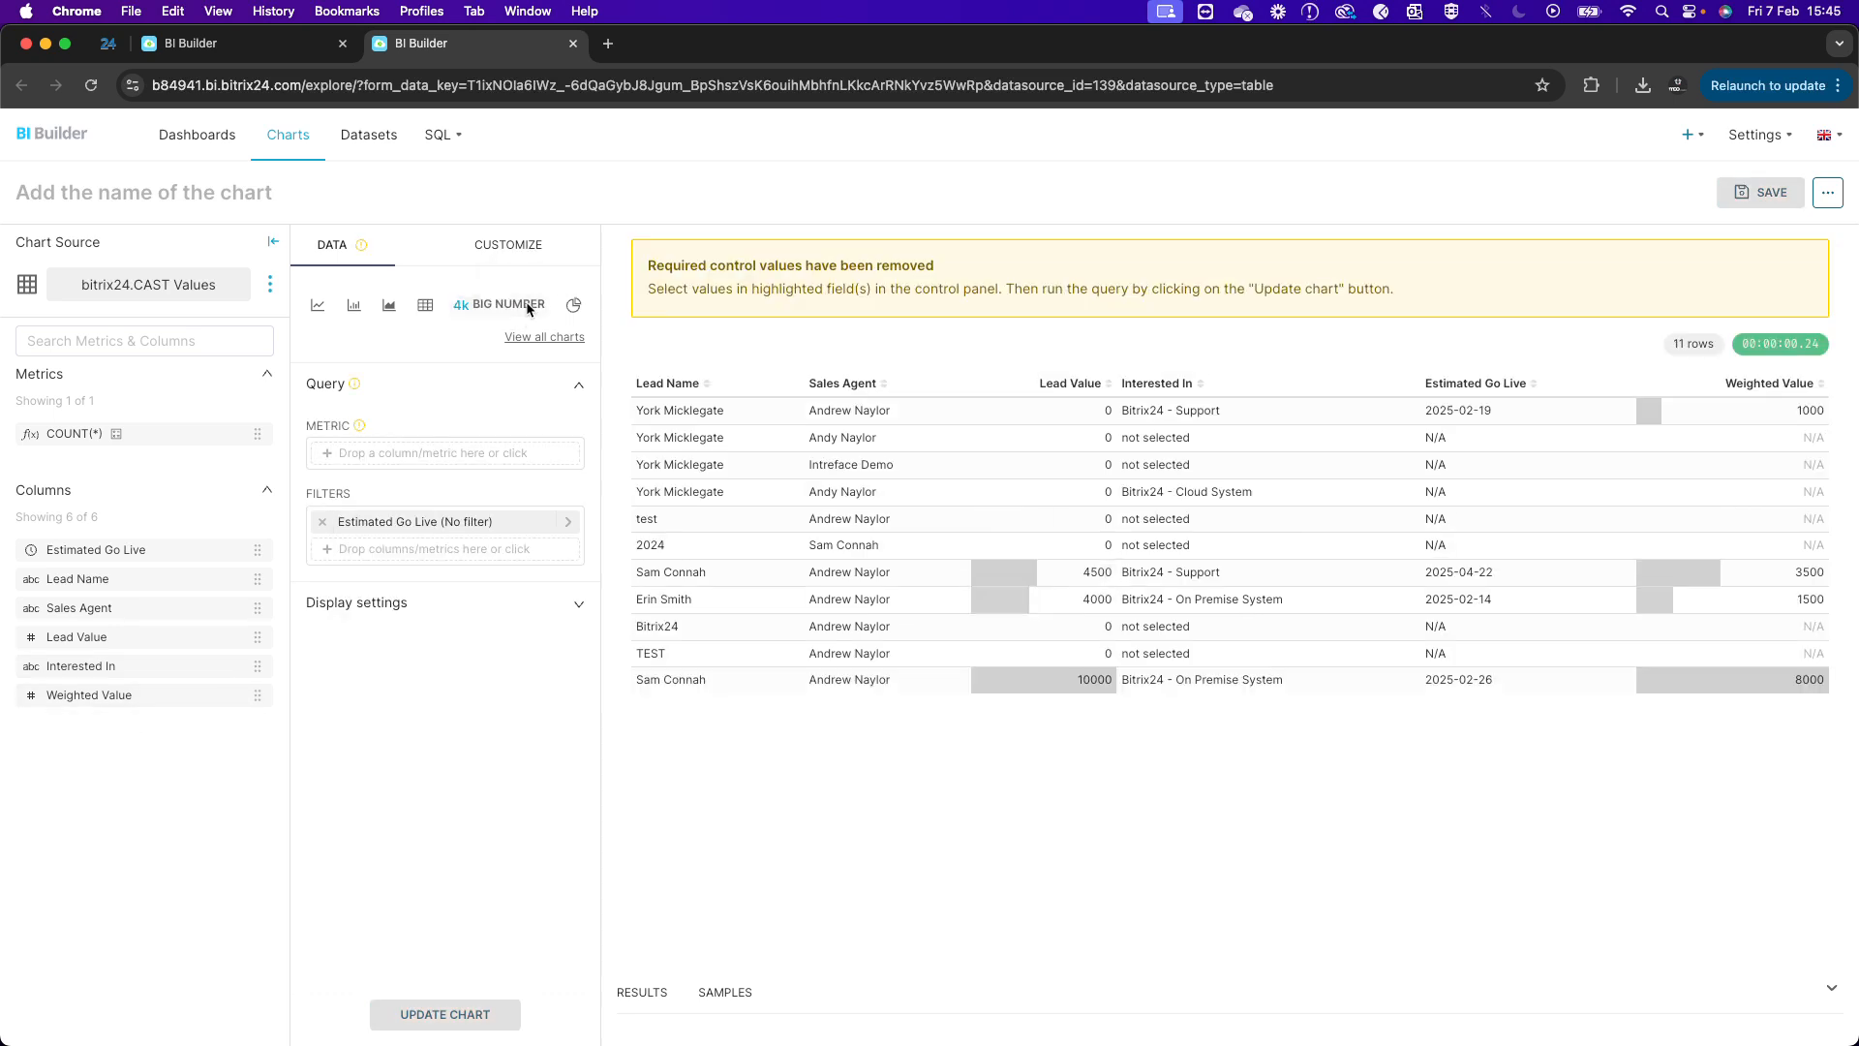
click(172, 206)
text(Weighted Value)
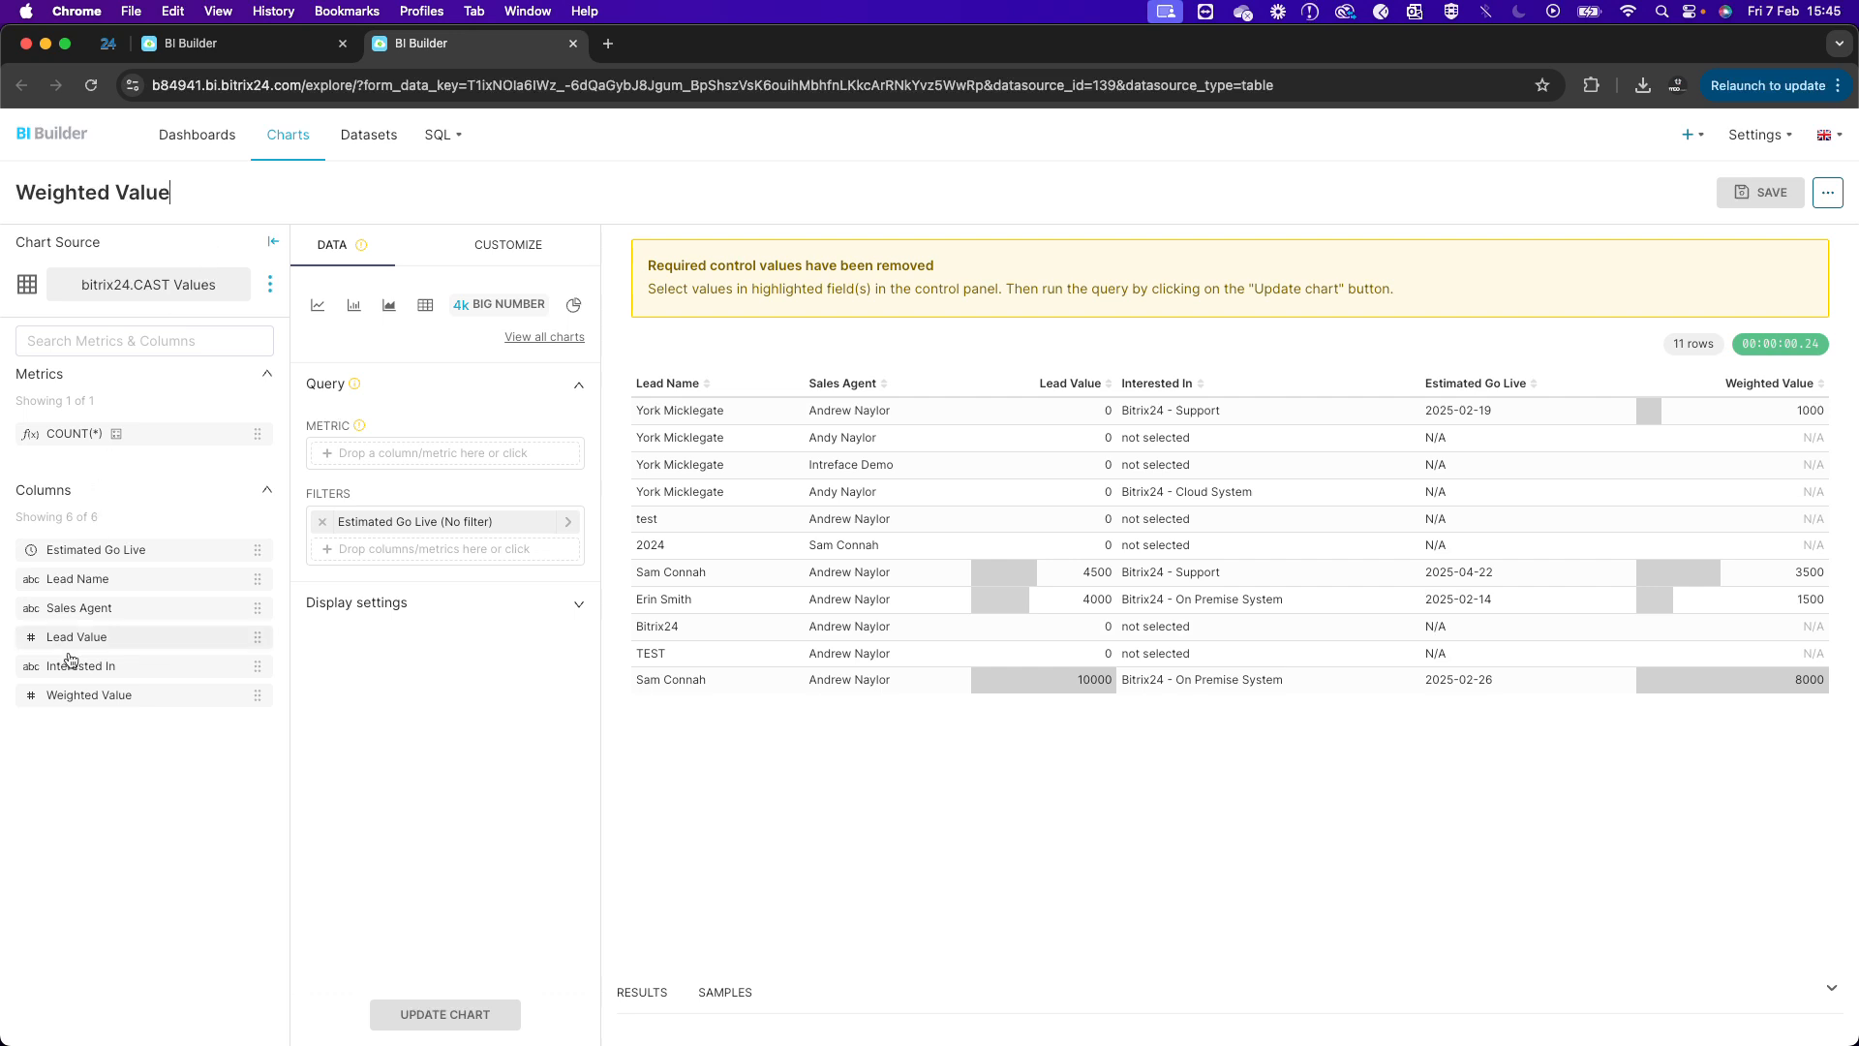
Set the metric to the SUM of Weighted Value, label it Weighted Value, and update the chart.
drag(75, 698, 397, 453)
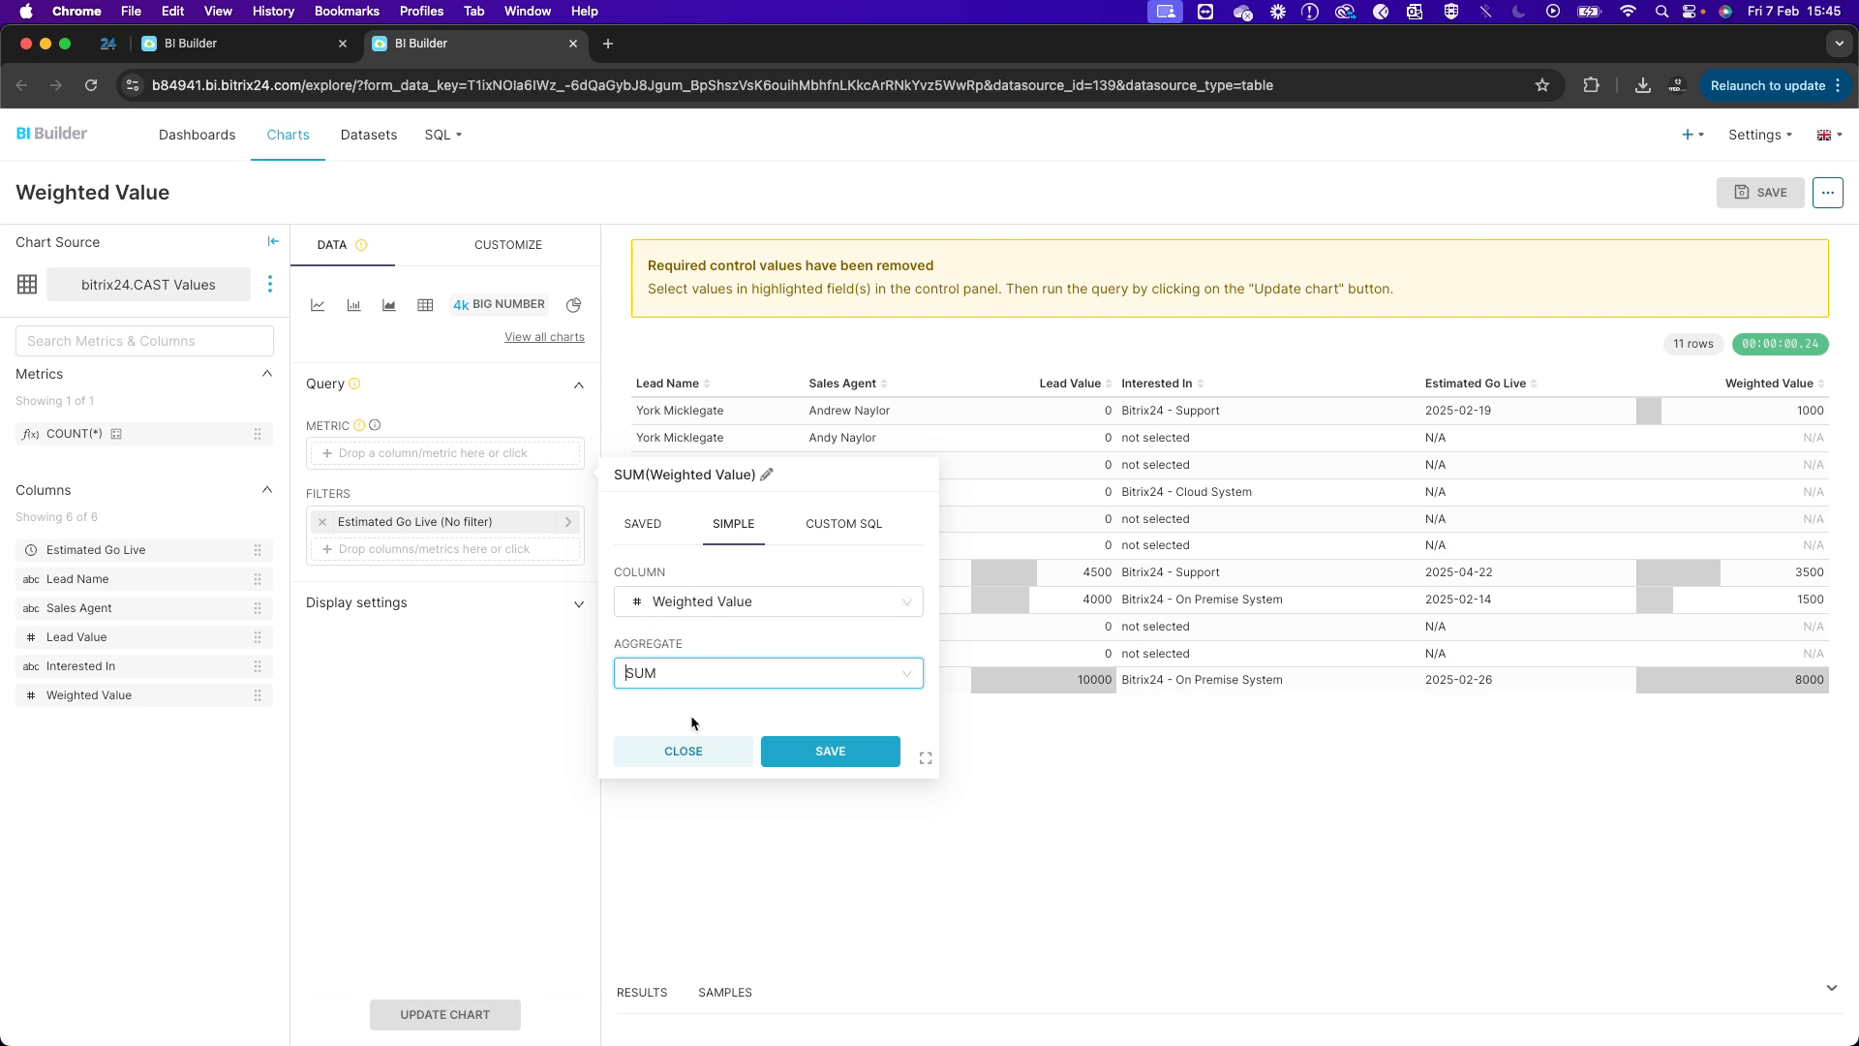
click(768, 475)
text(Weighted Value)
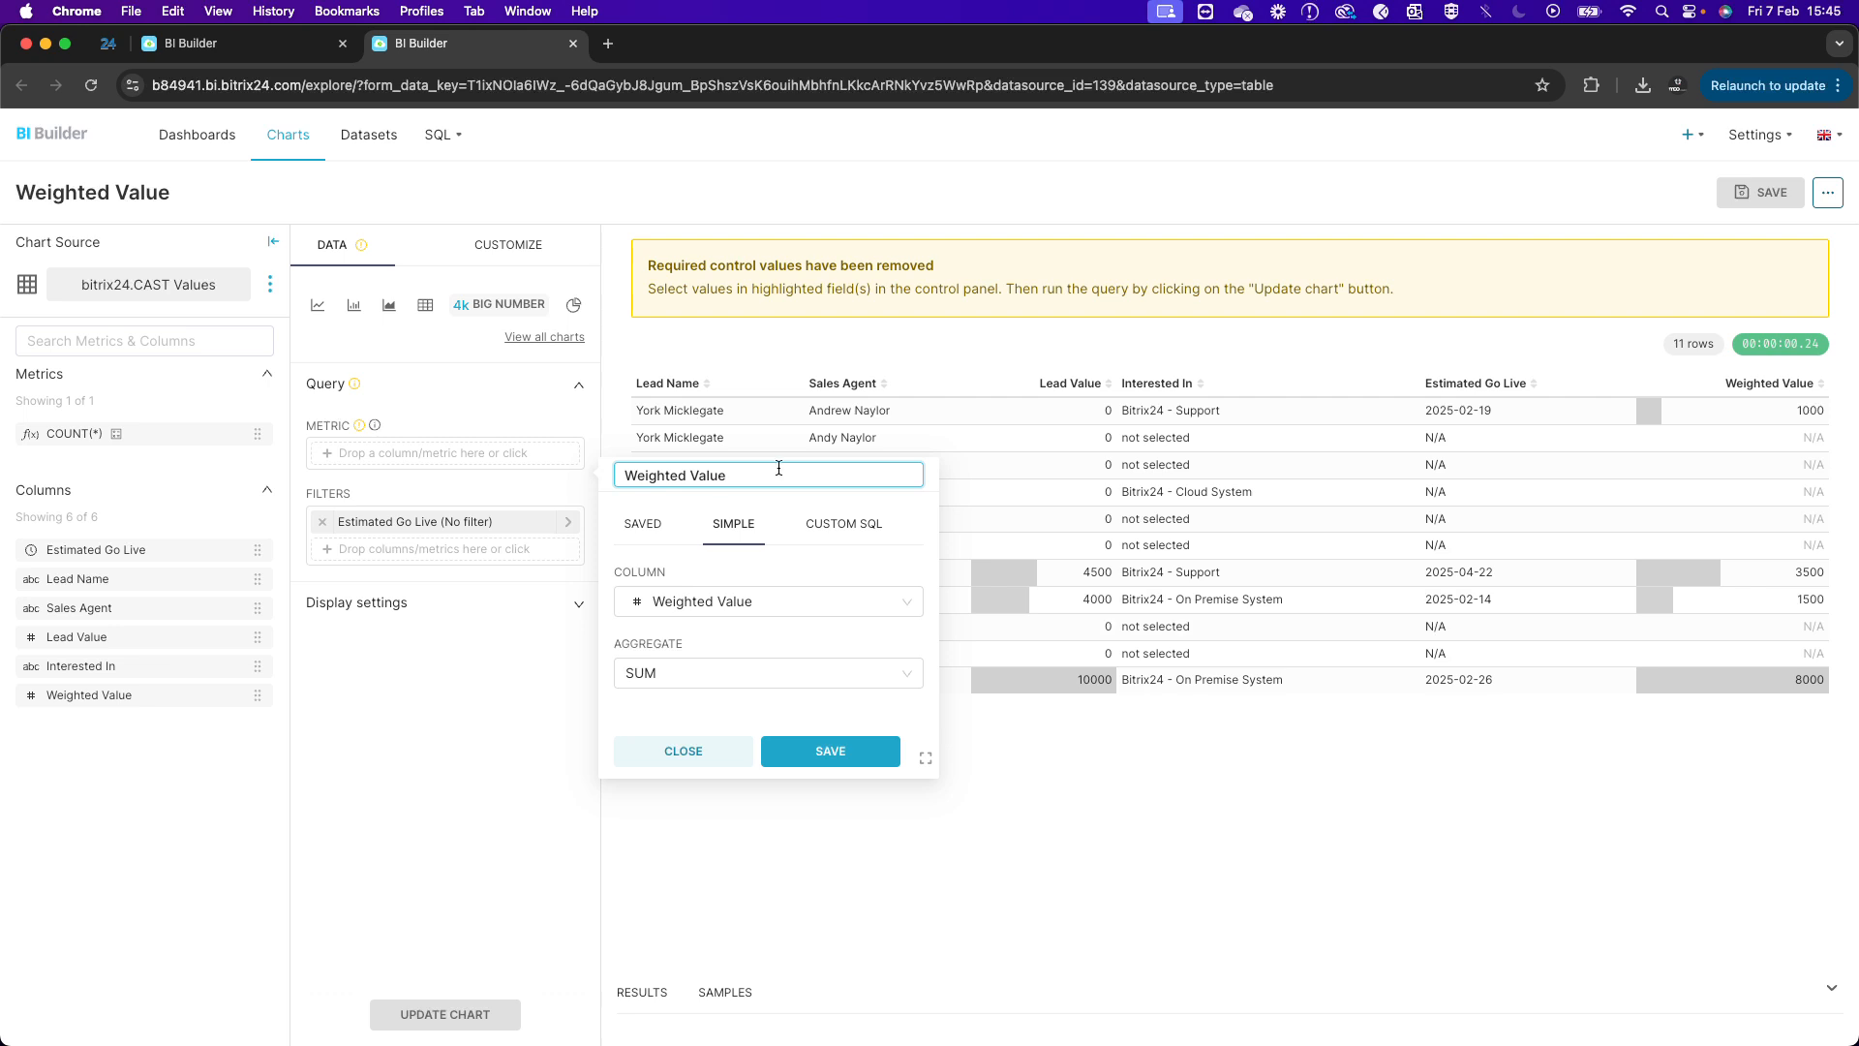
click(859, 751)
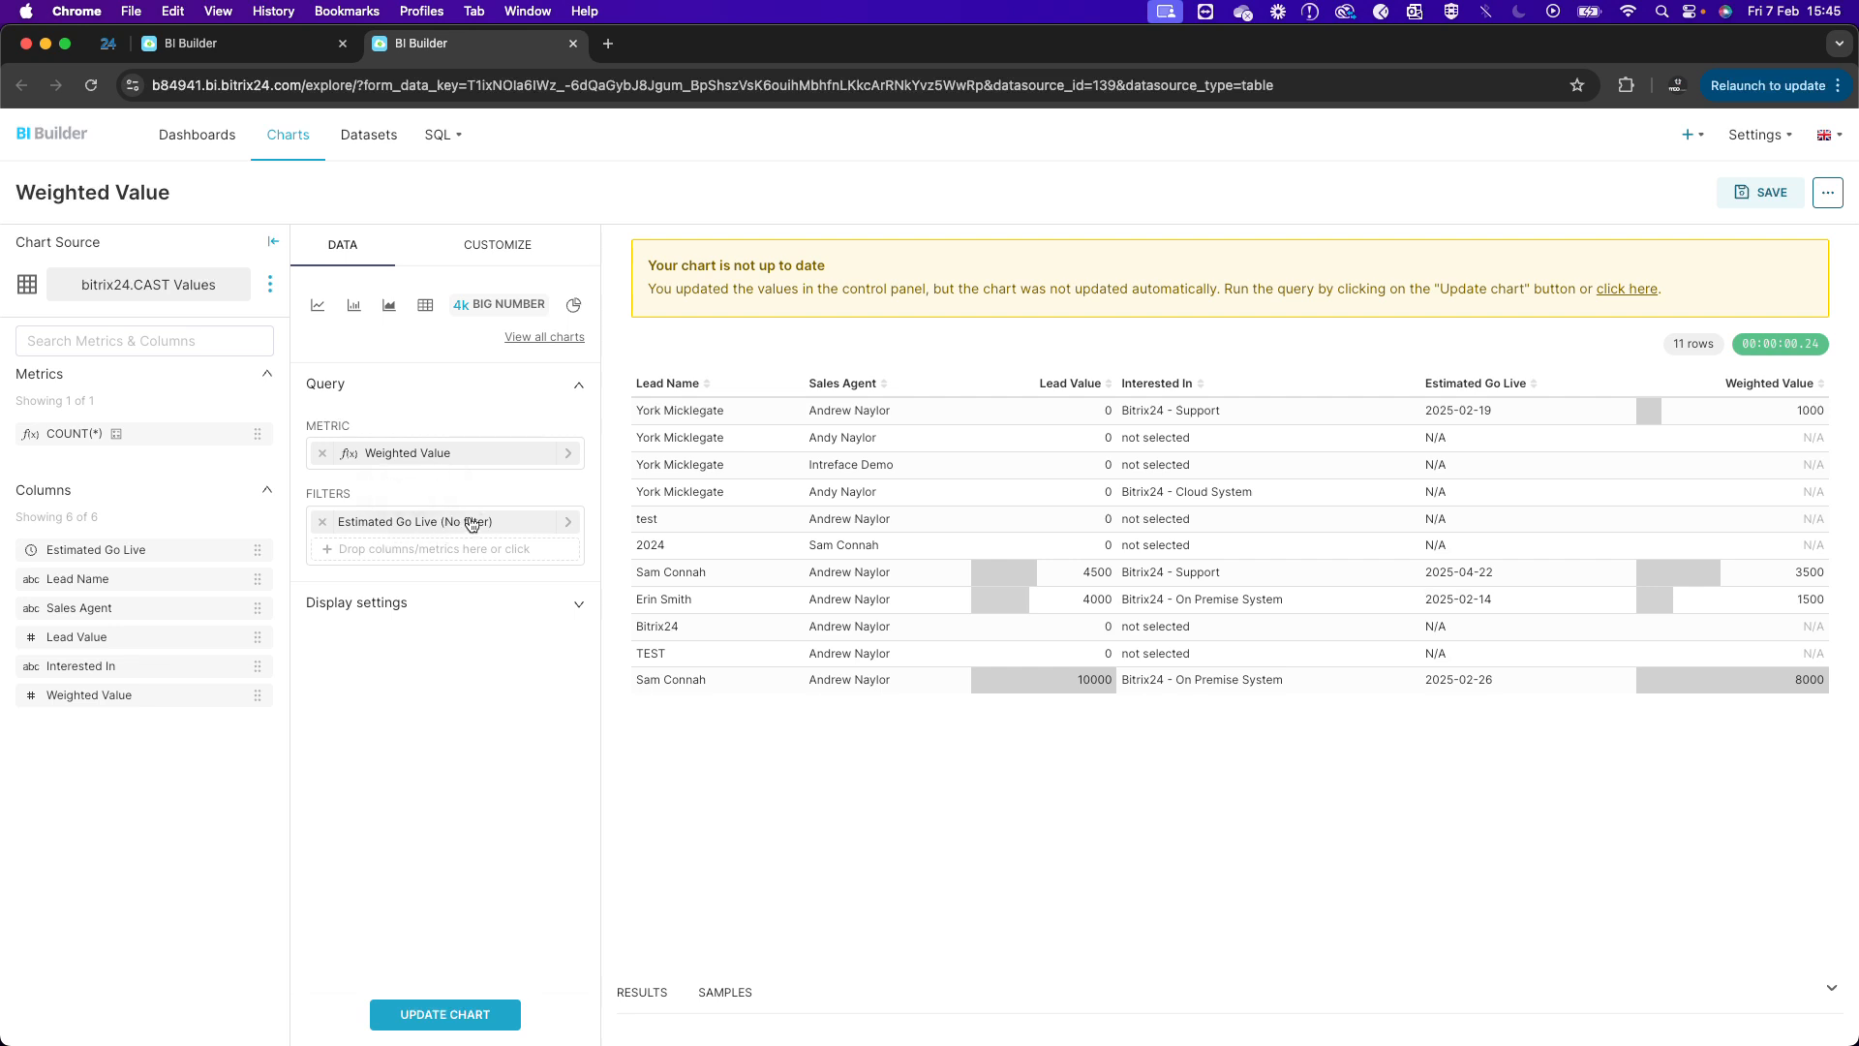
click(436, 1029)
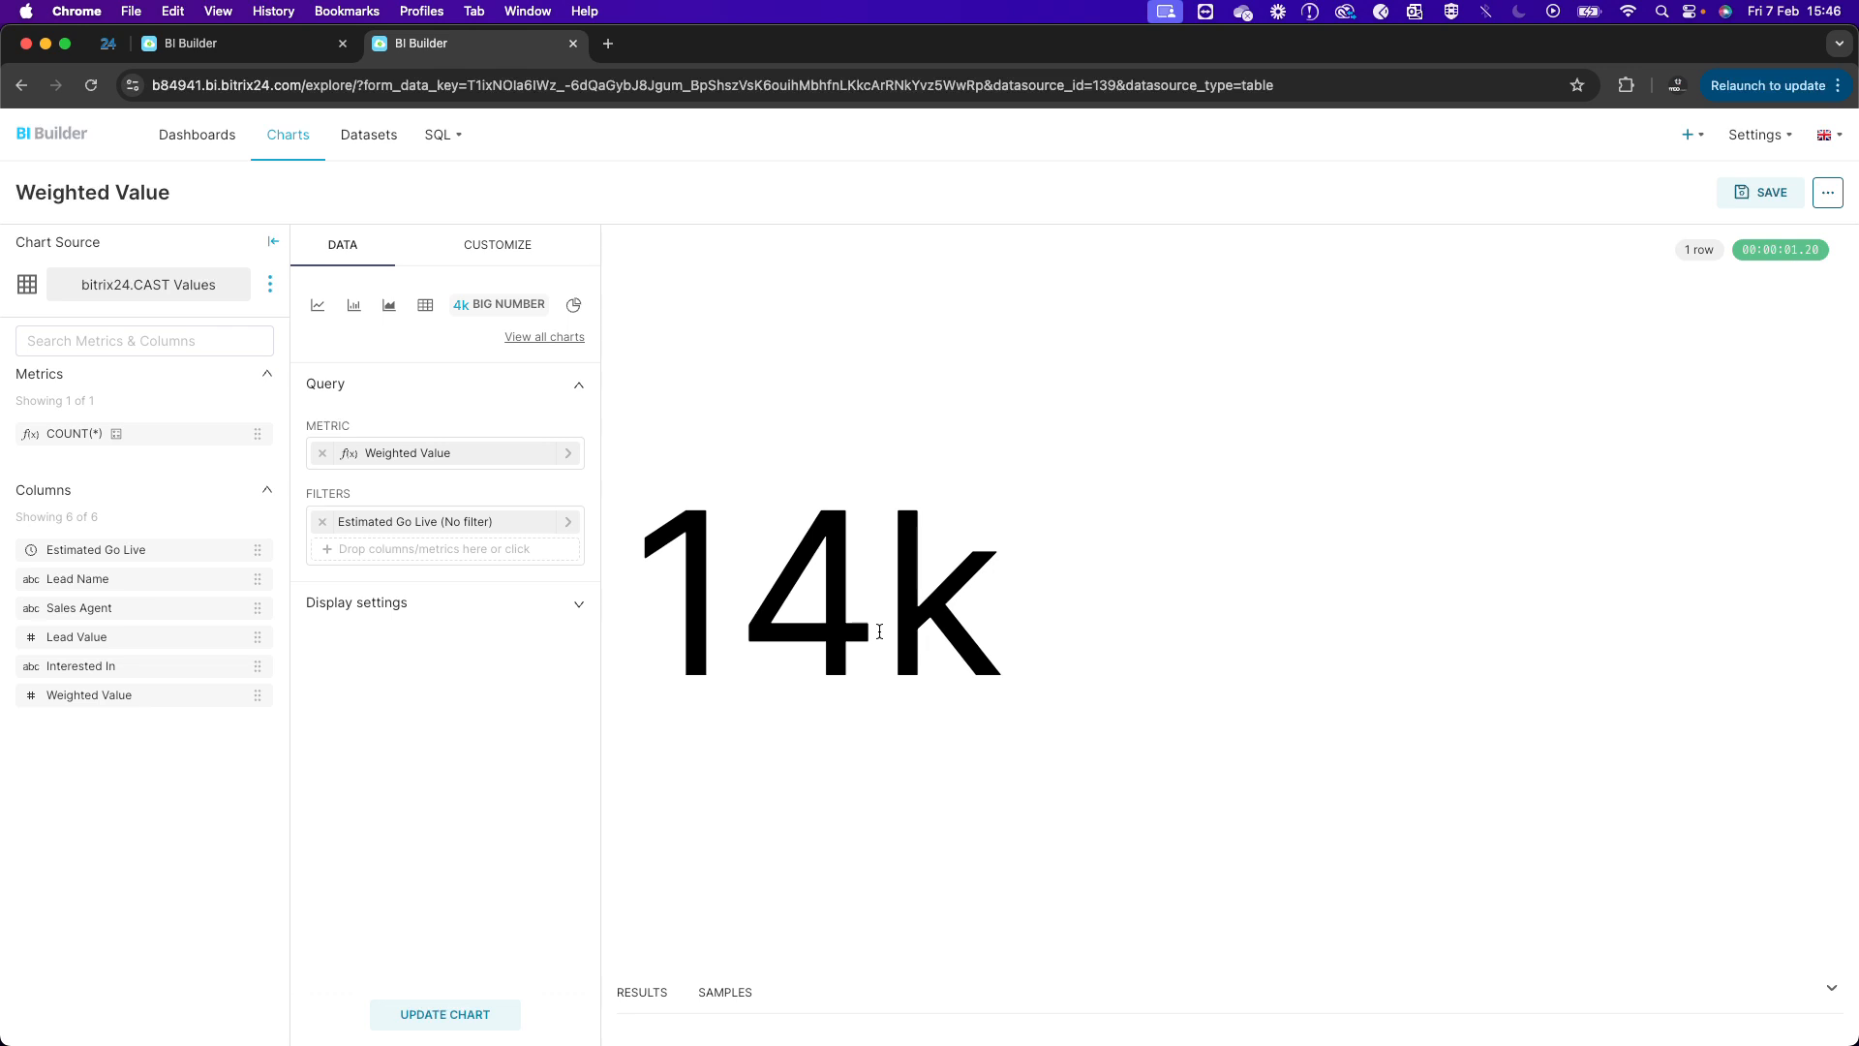
Set the chart's number format to ,d (12345.432 => 12,345) and update the chart.
click(496, 252)
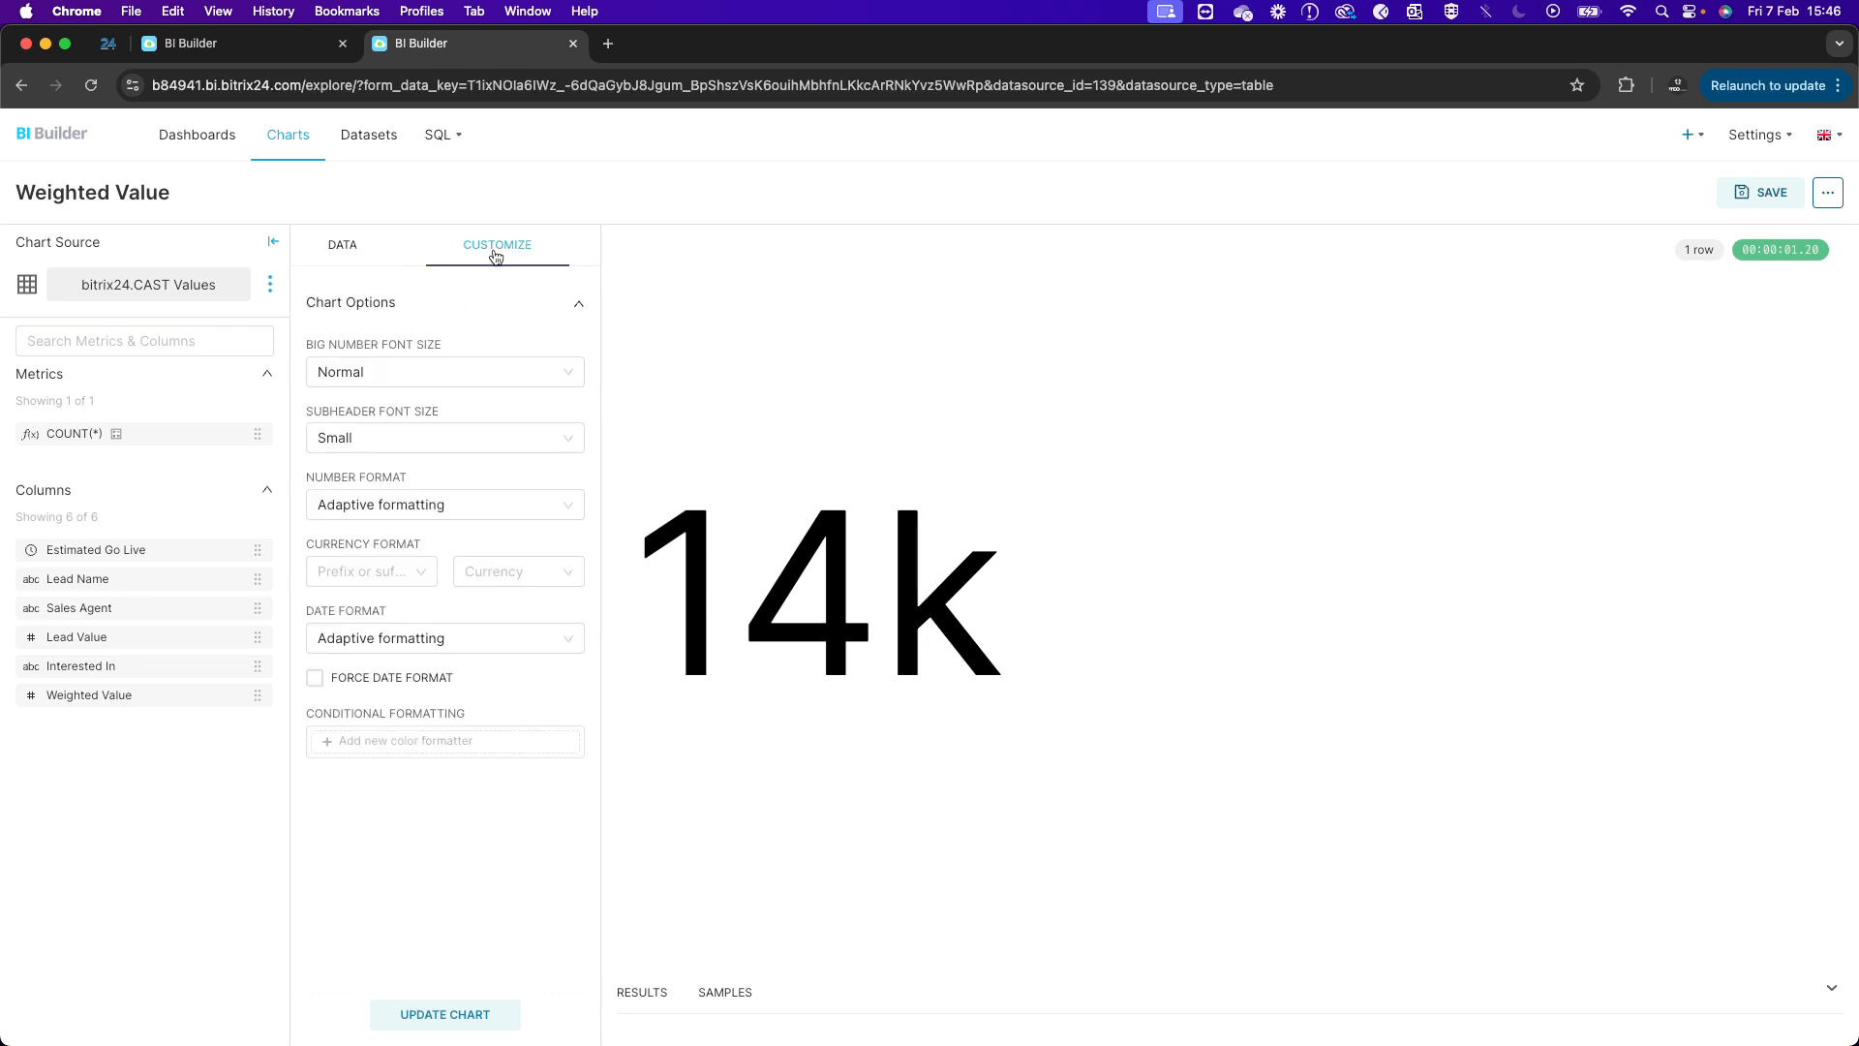
click(347, 505)
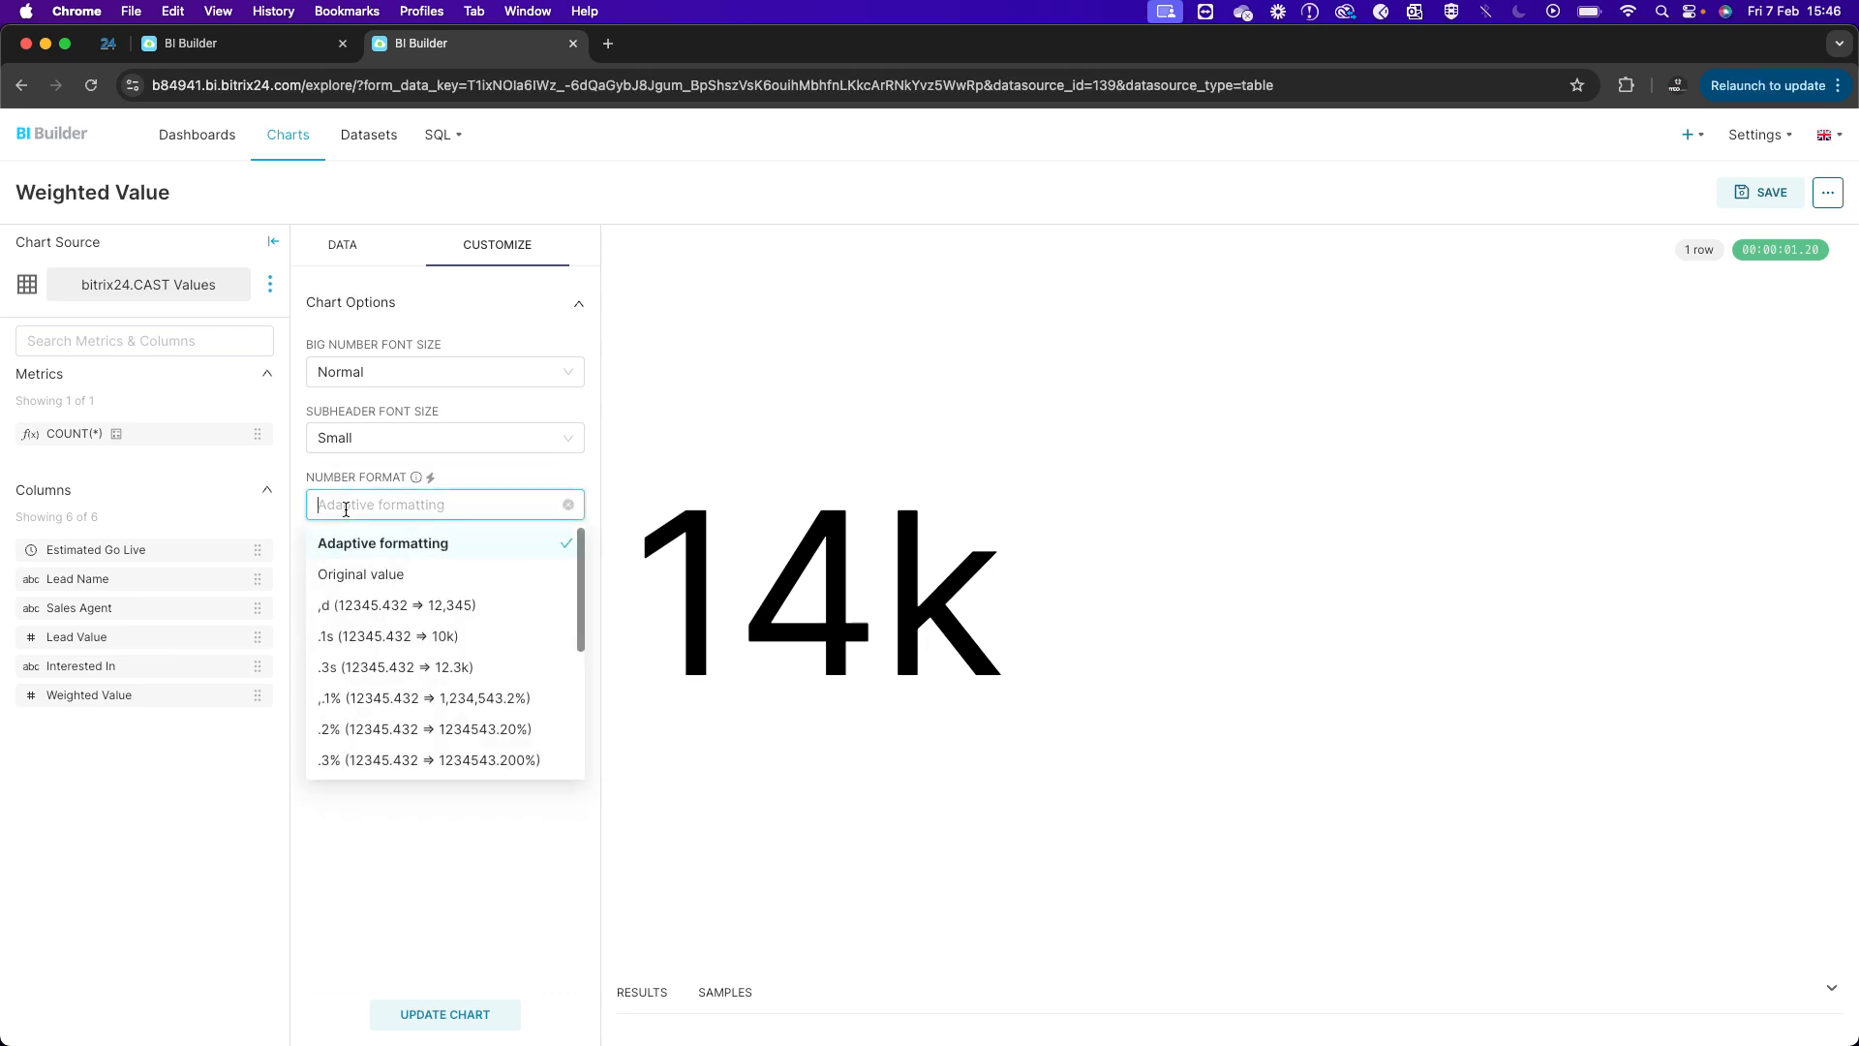
click(449, 606)
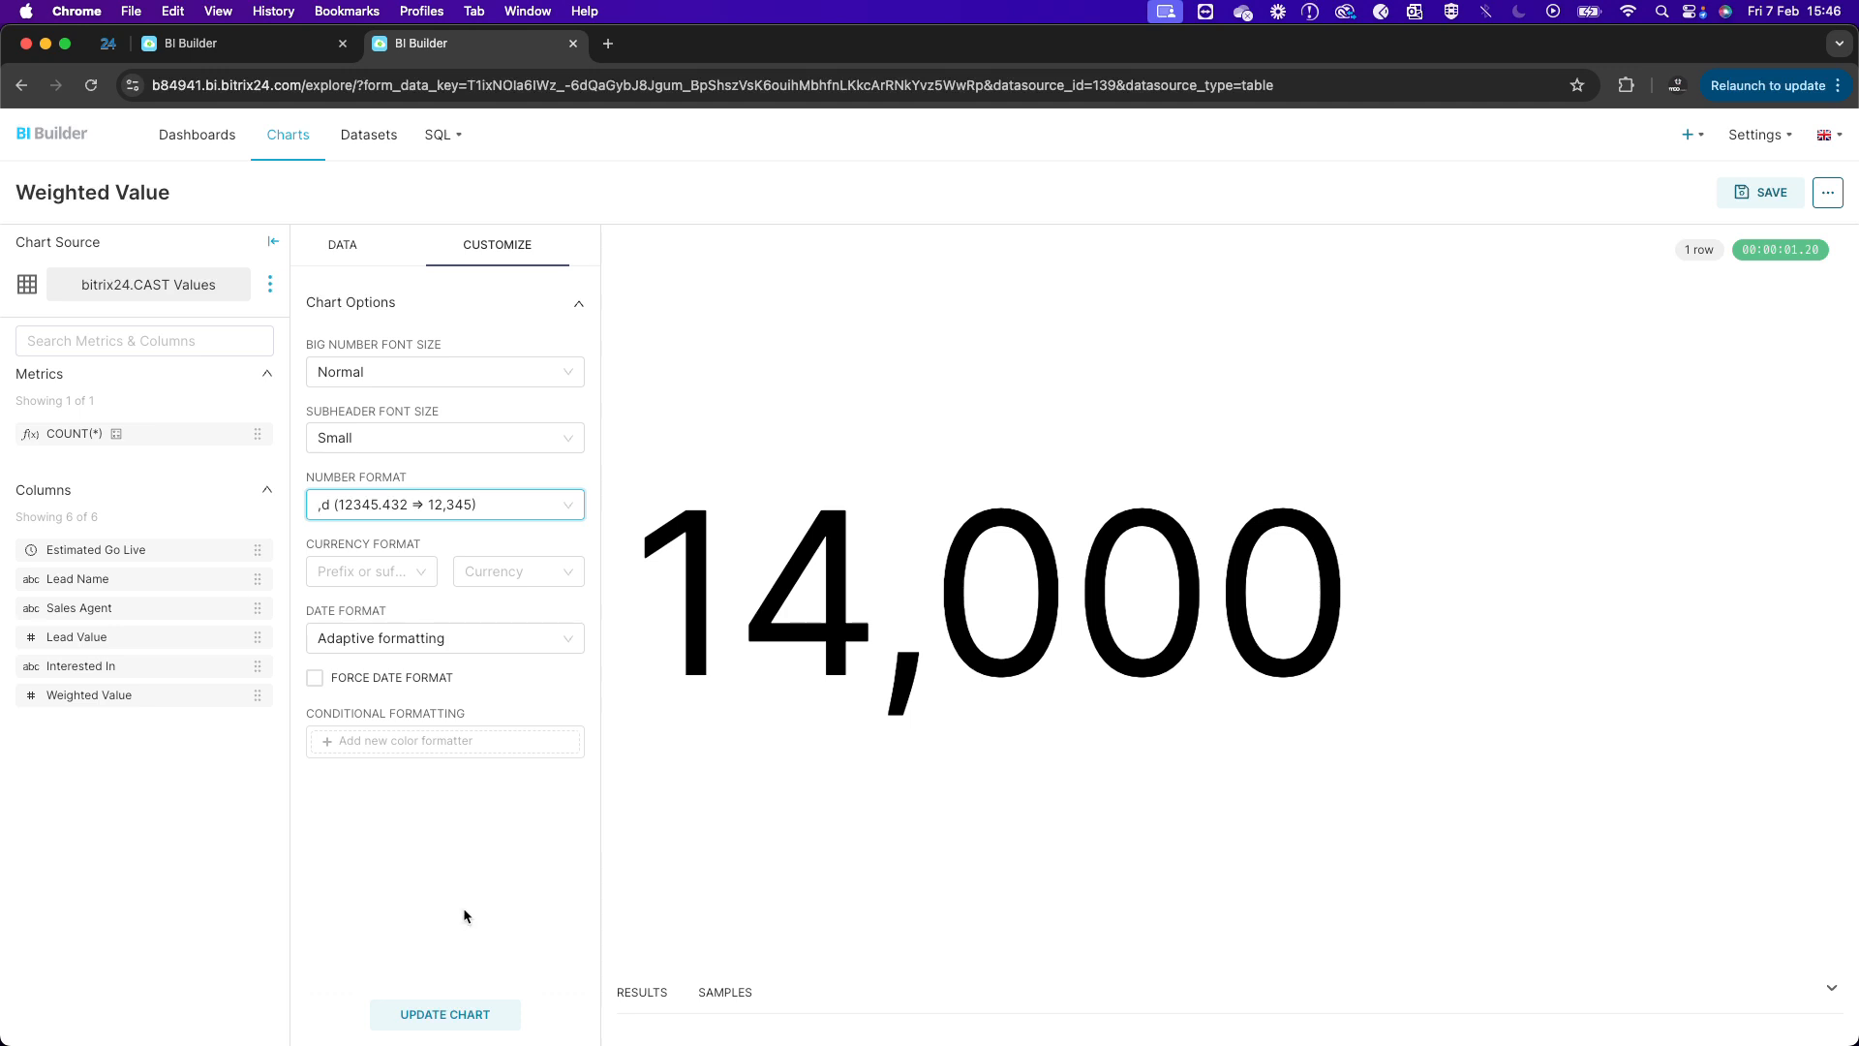
click(463, 1014)
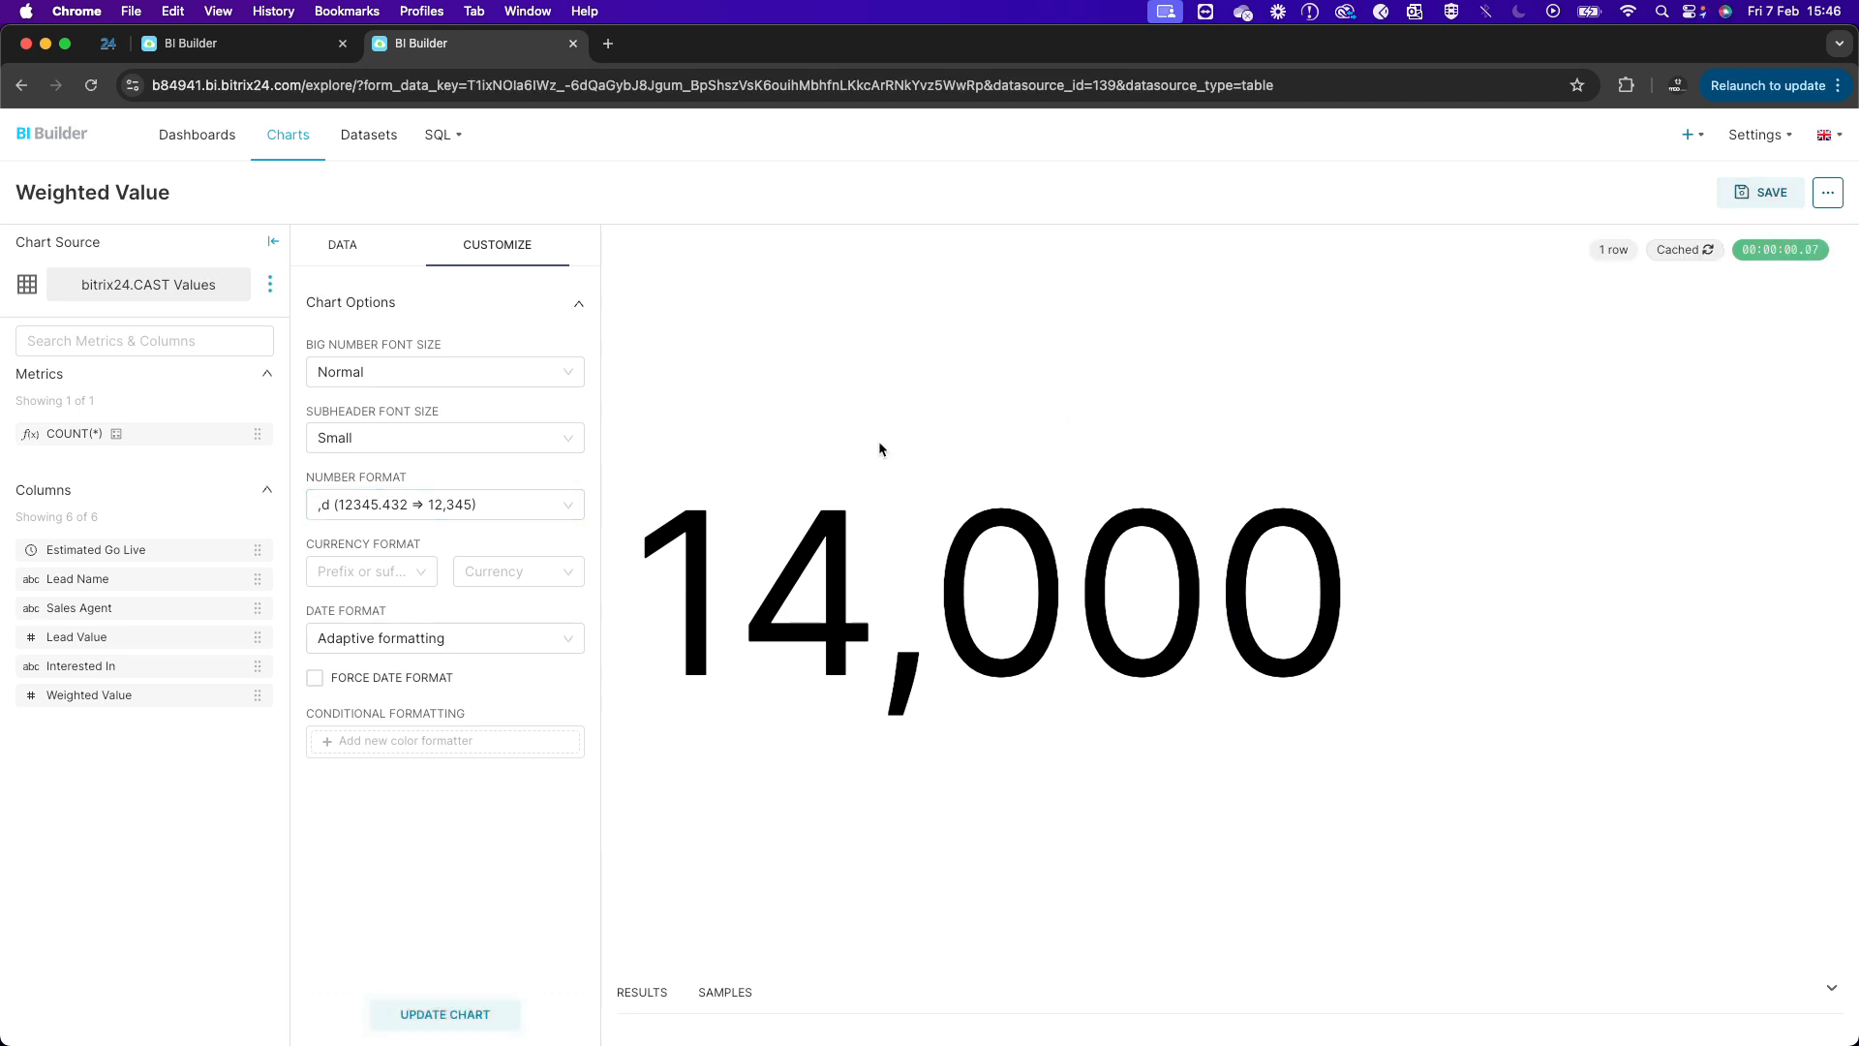
Save the Weighted Value chart to the existing Enquiry Dashboard and go to that dashboard.
click(1764, 194)
click(782, 397)
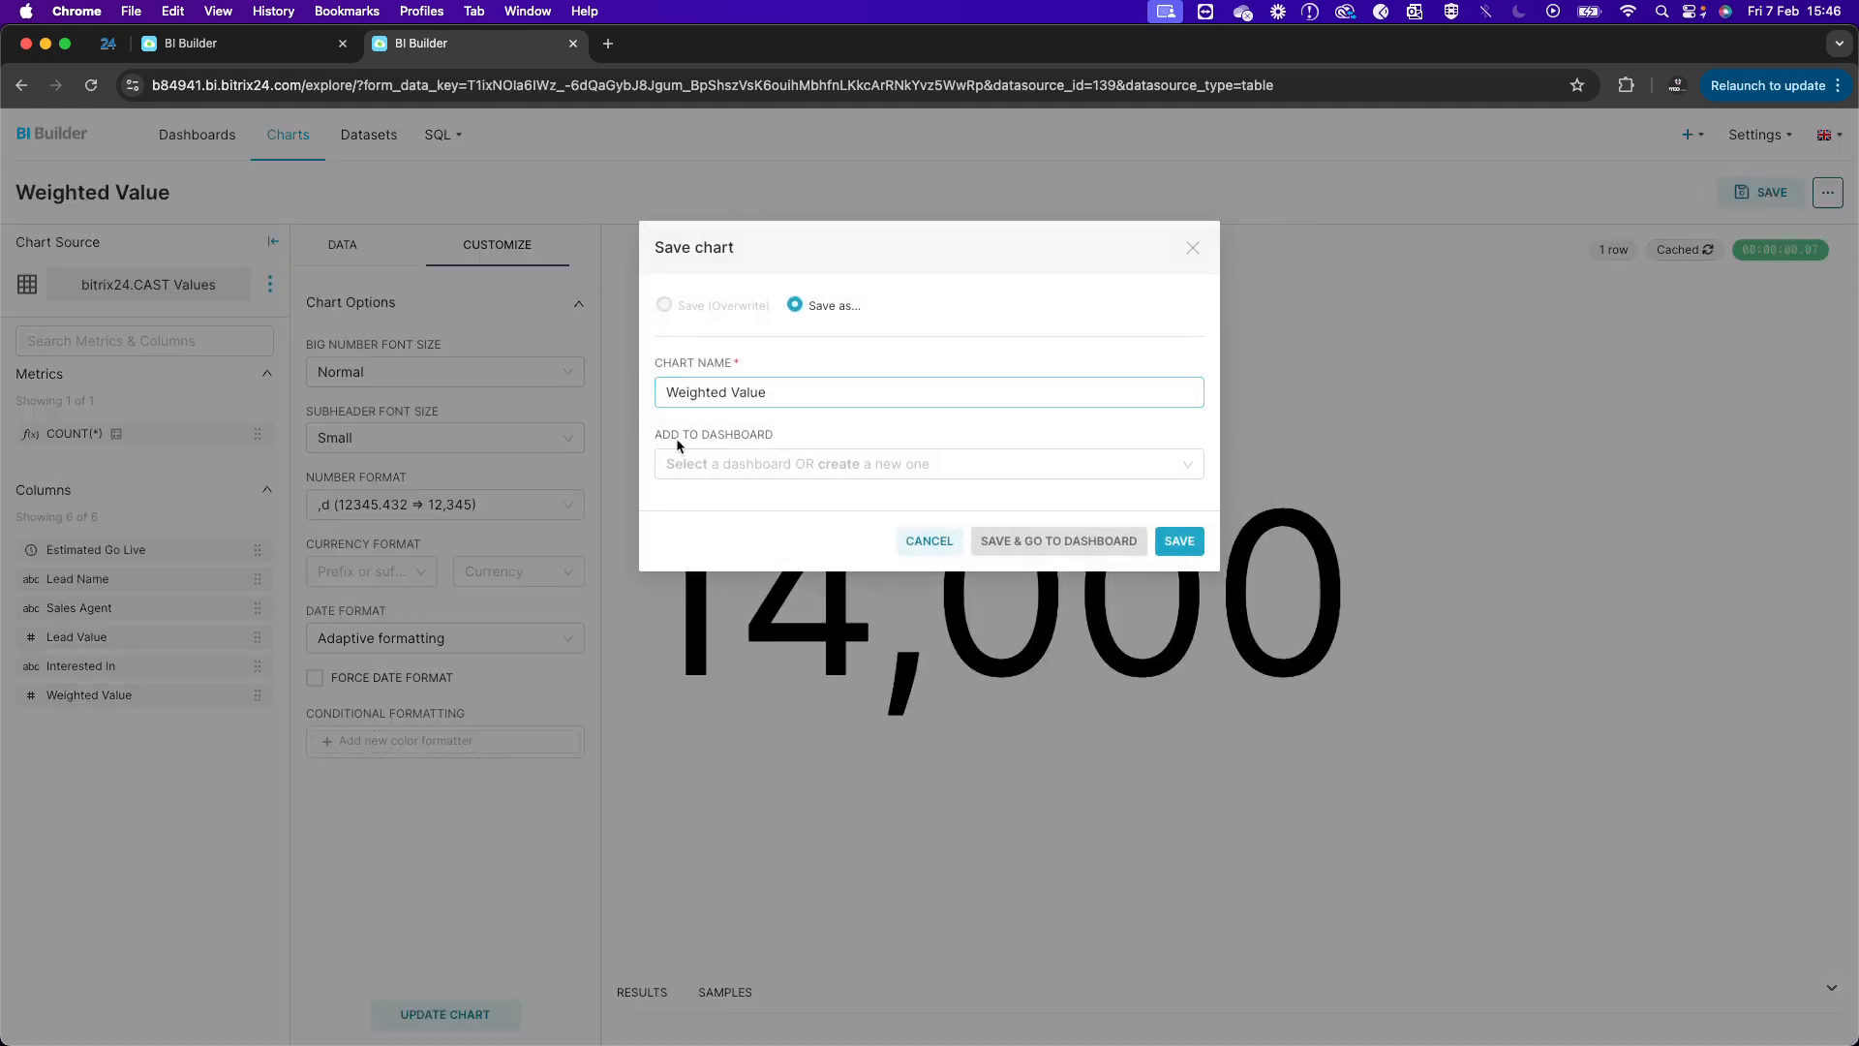
click(758, 463)
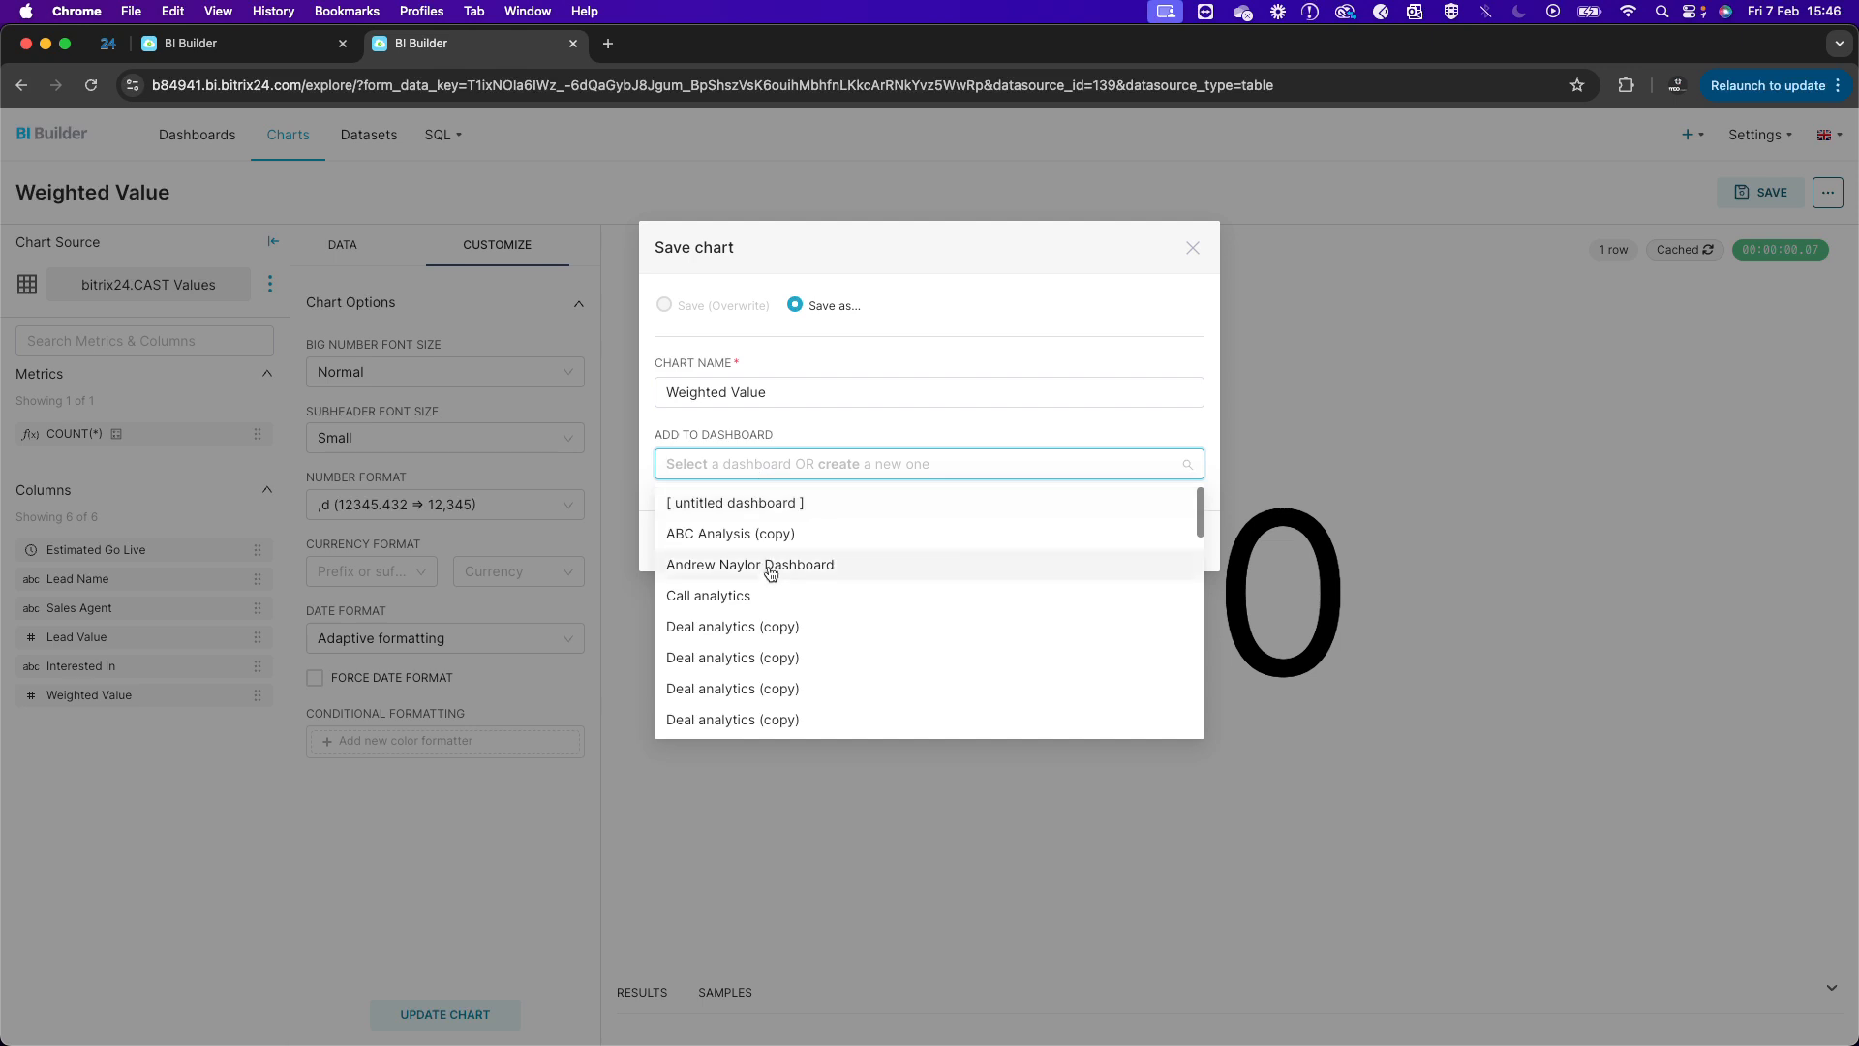
text(enquiry)
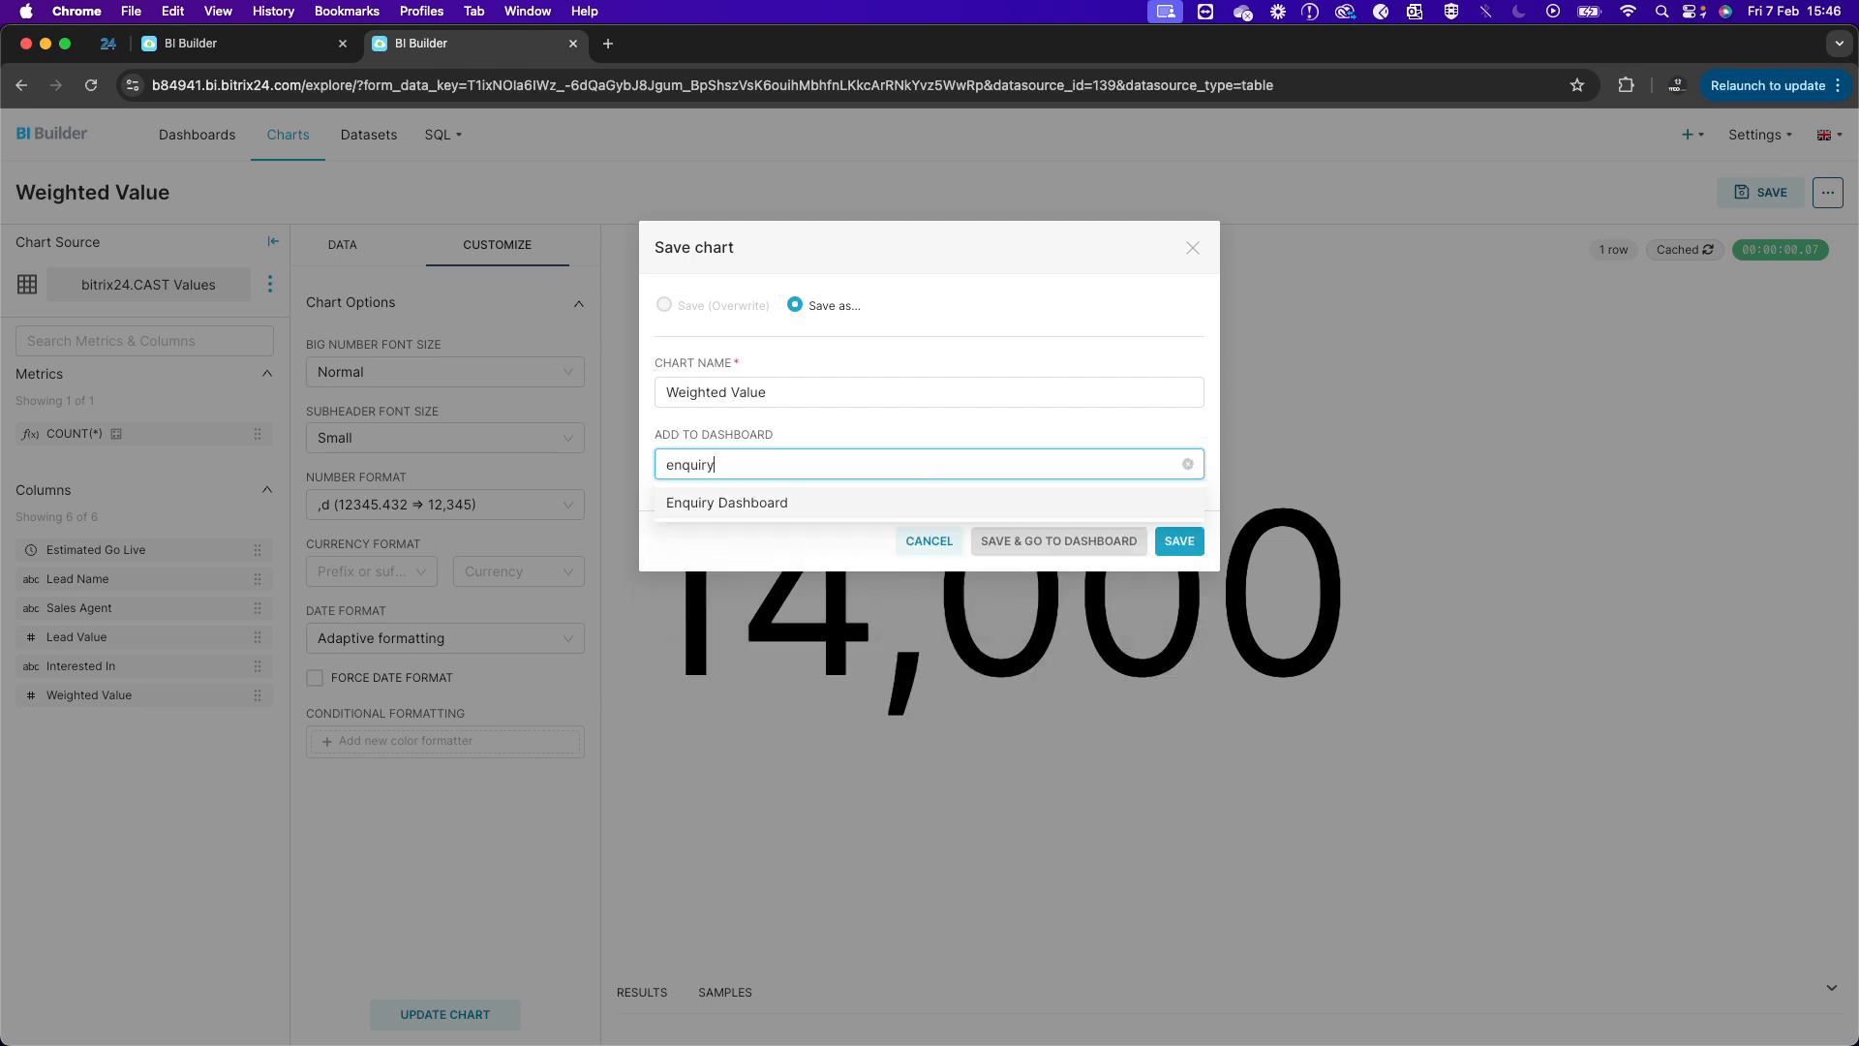
click(761, 531)
click(1071, 543)
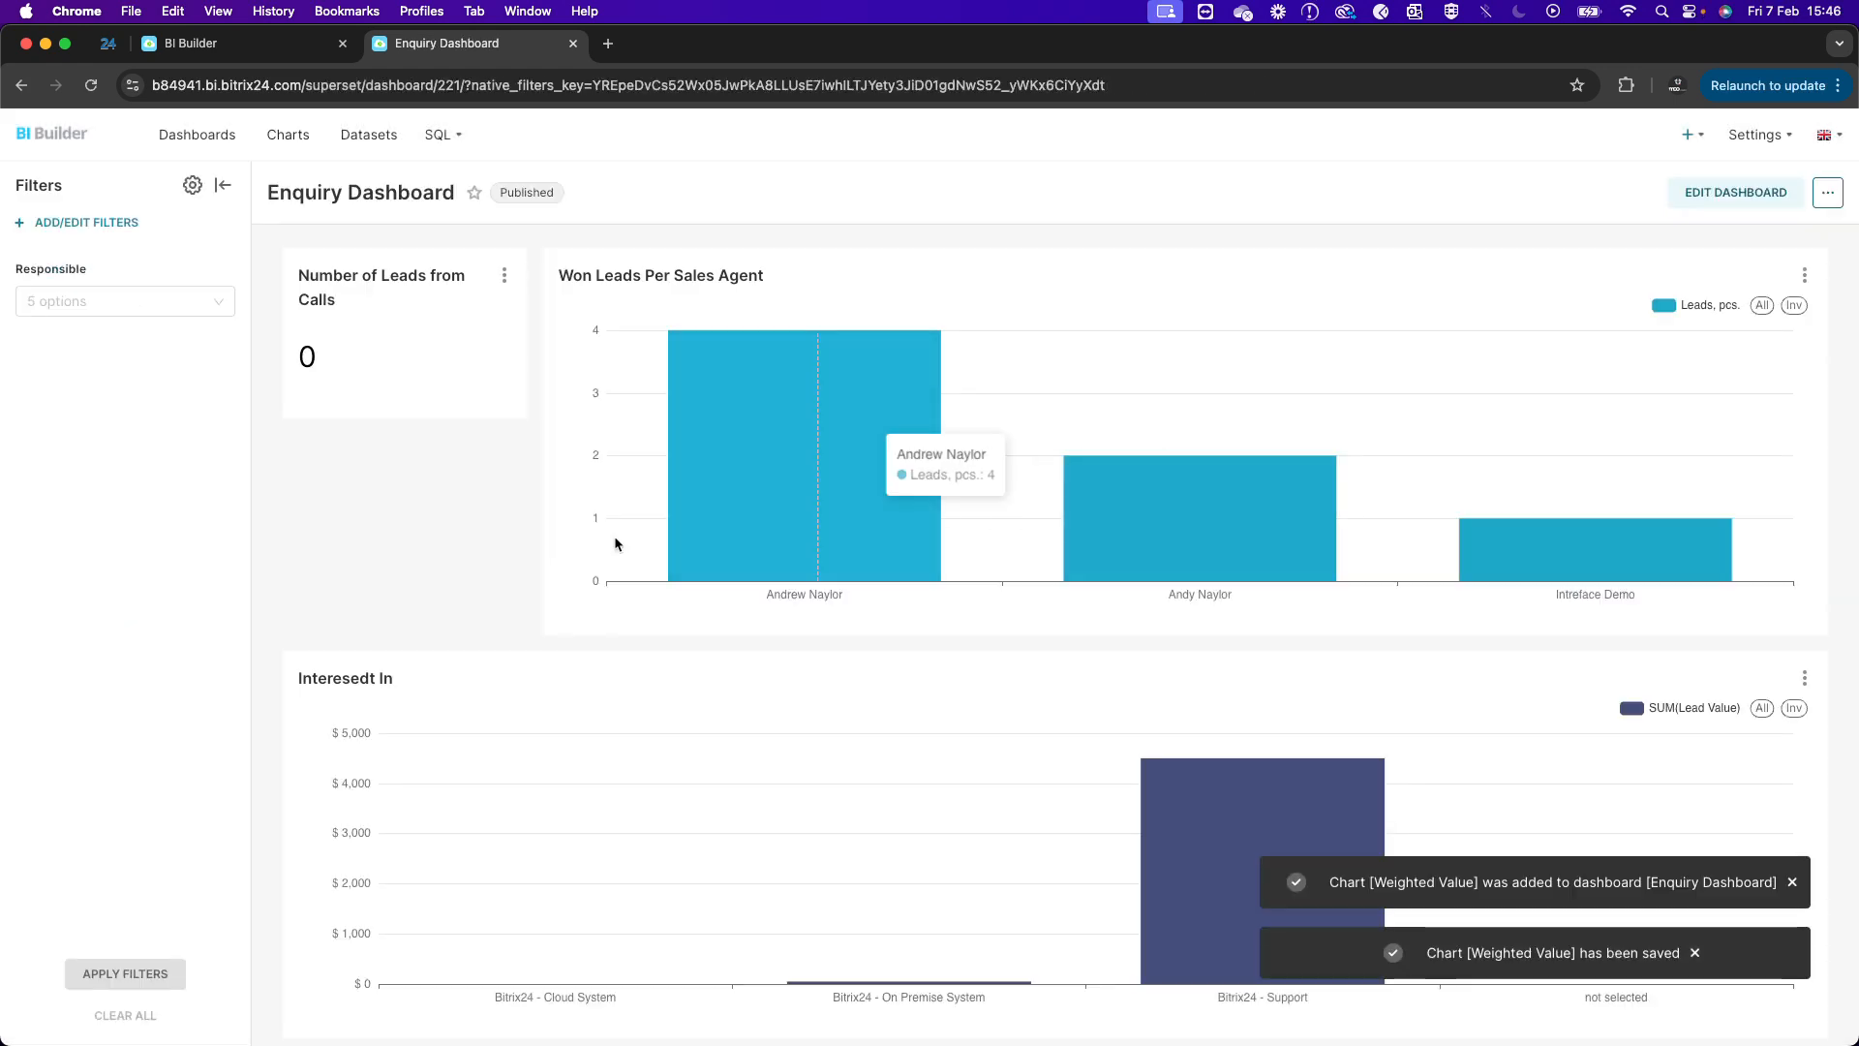
Edit the dashboard and shrink the Weighted Value chart in width and height to a small tile.
scroll(710, 492, down, 8)
scroll(622, 572, up, 6)
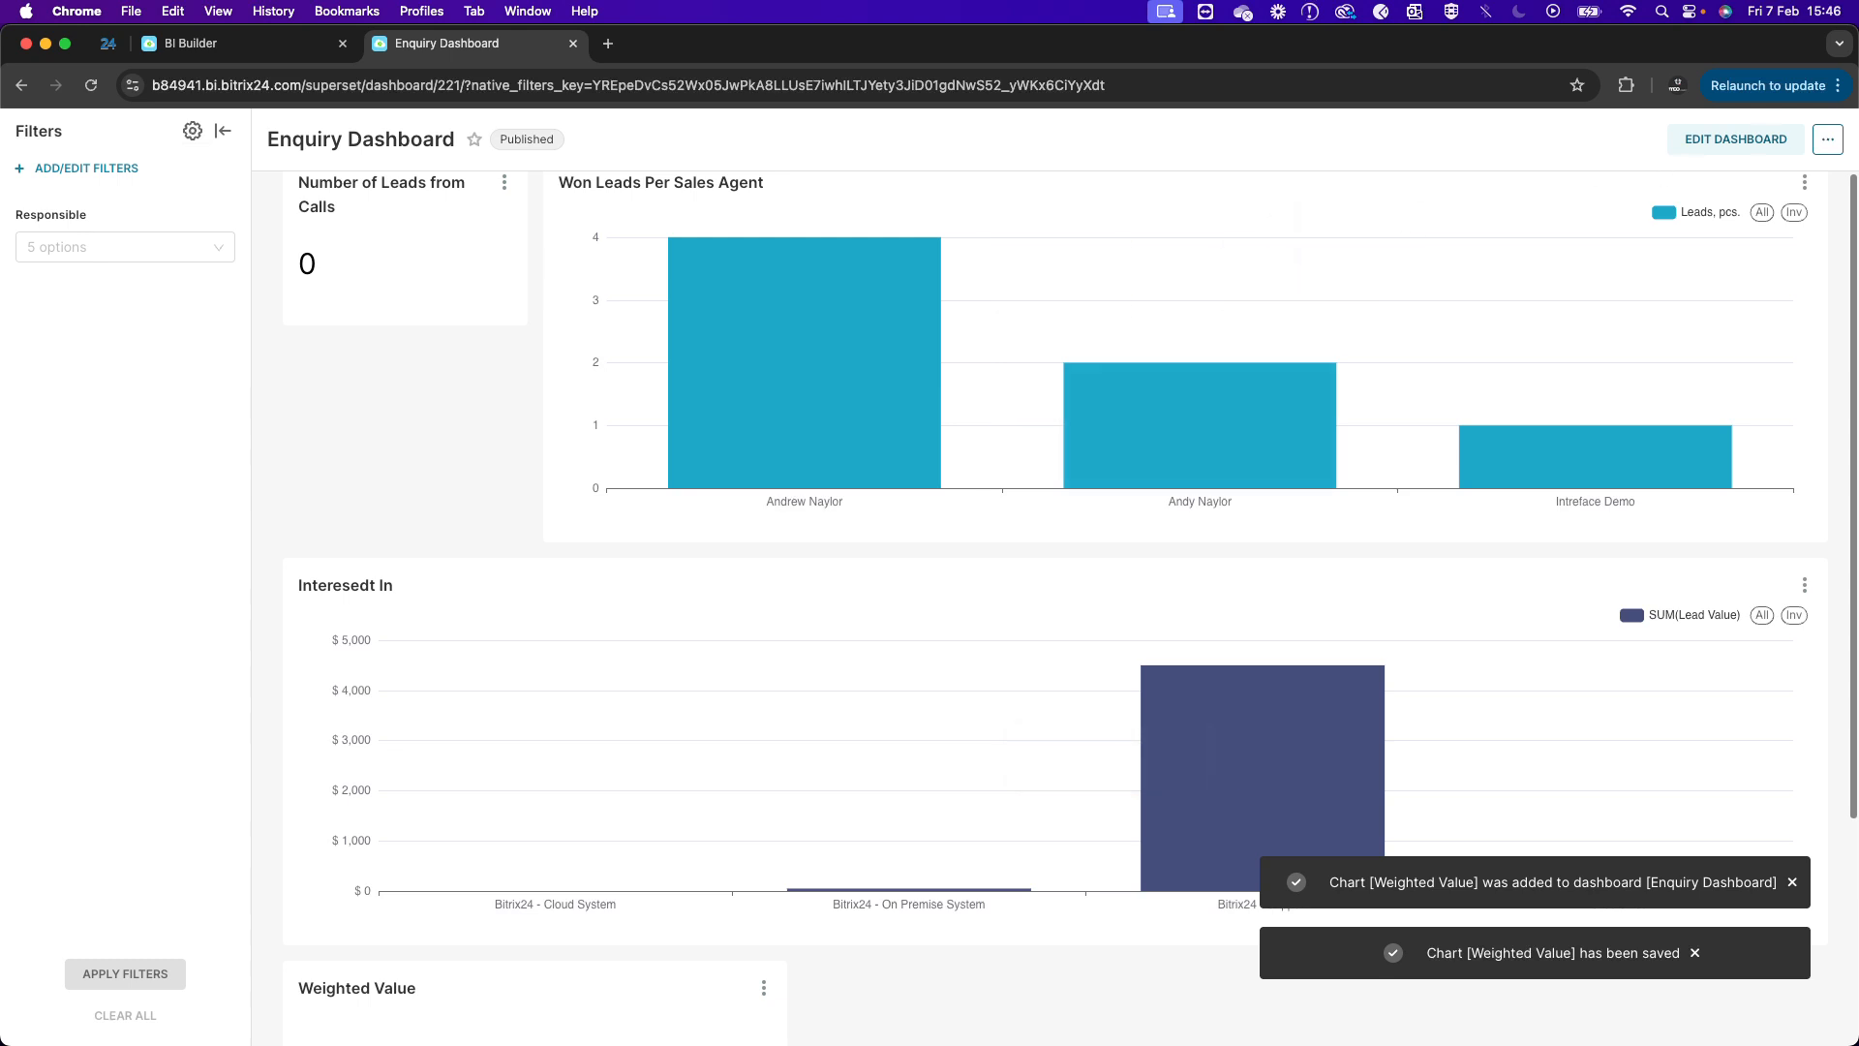
click(1735, 138)
scroll(665, 484, down, 5)
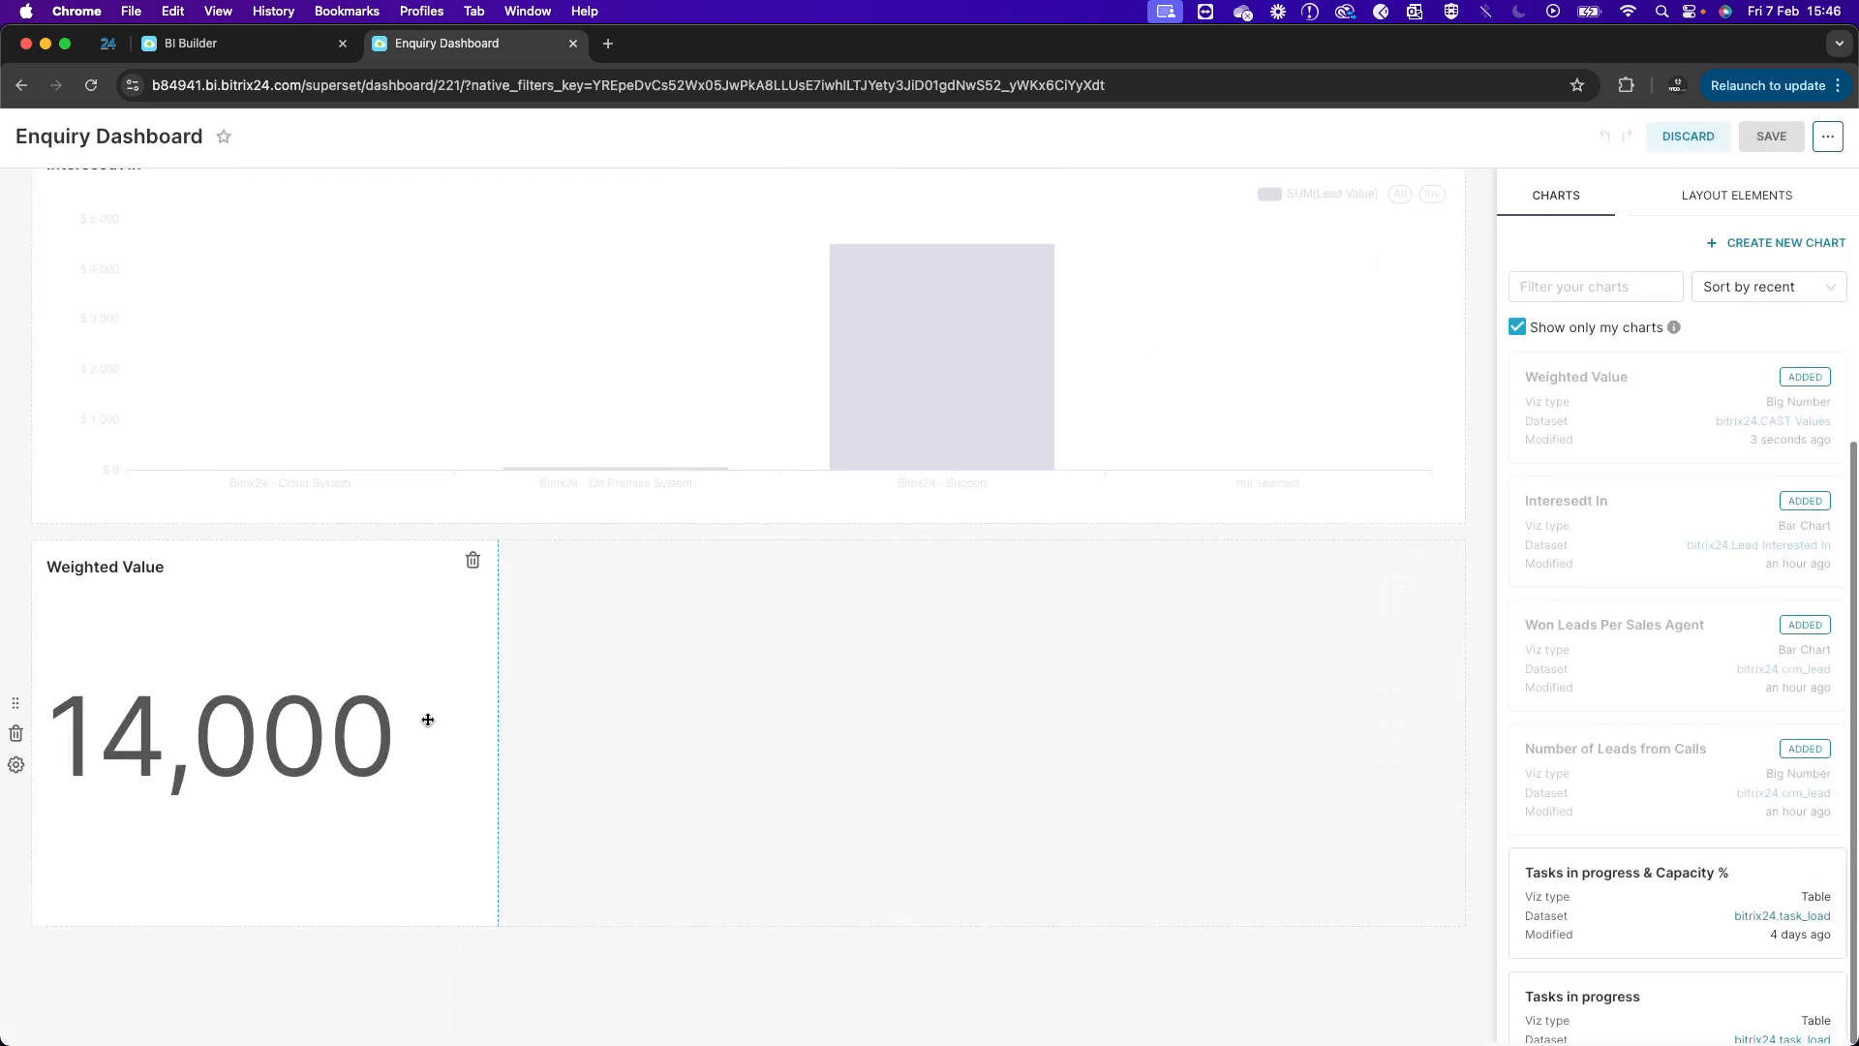
drag(492, 717, 254, 716)
drag(122, 1006, 125, 776)
Try to move the Weighted Value tile into the top row of the dashboard.
scroll(124, 776, up, 3)
drag(187, 879, 213, 283)
drag(181, 942, 208, 326)
drag(220, 957, 415, 490)
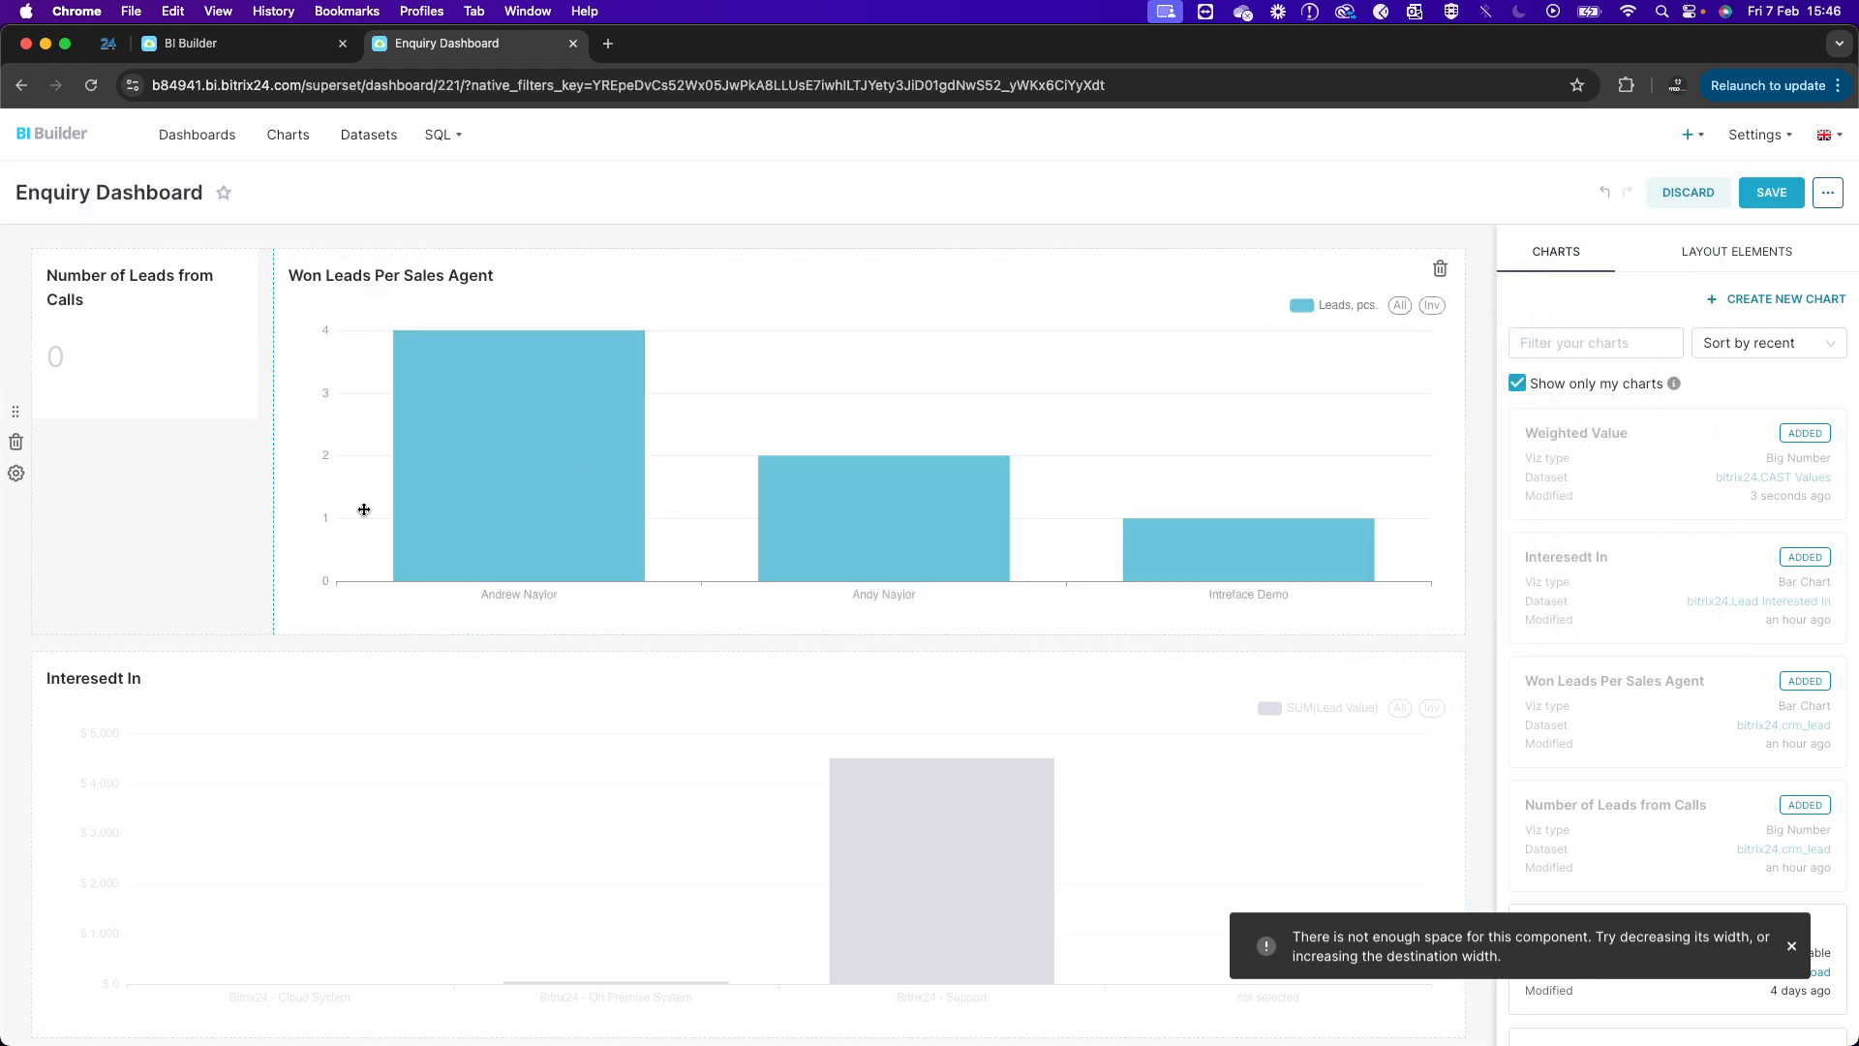
Narrow the Won Leads Per Sales Agent chart and place Weighted Value between it and Number of Leads from Calls.
drag(1467, 579, 981, 579)
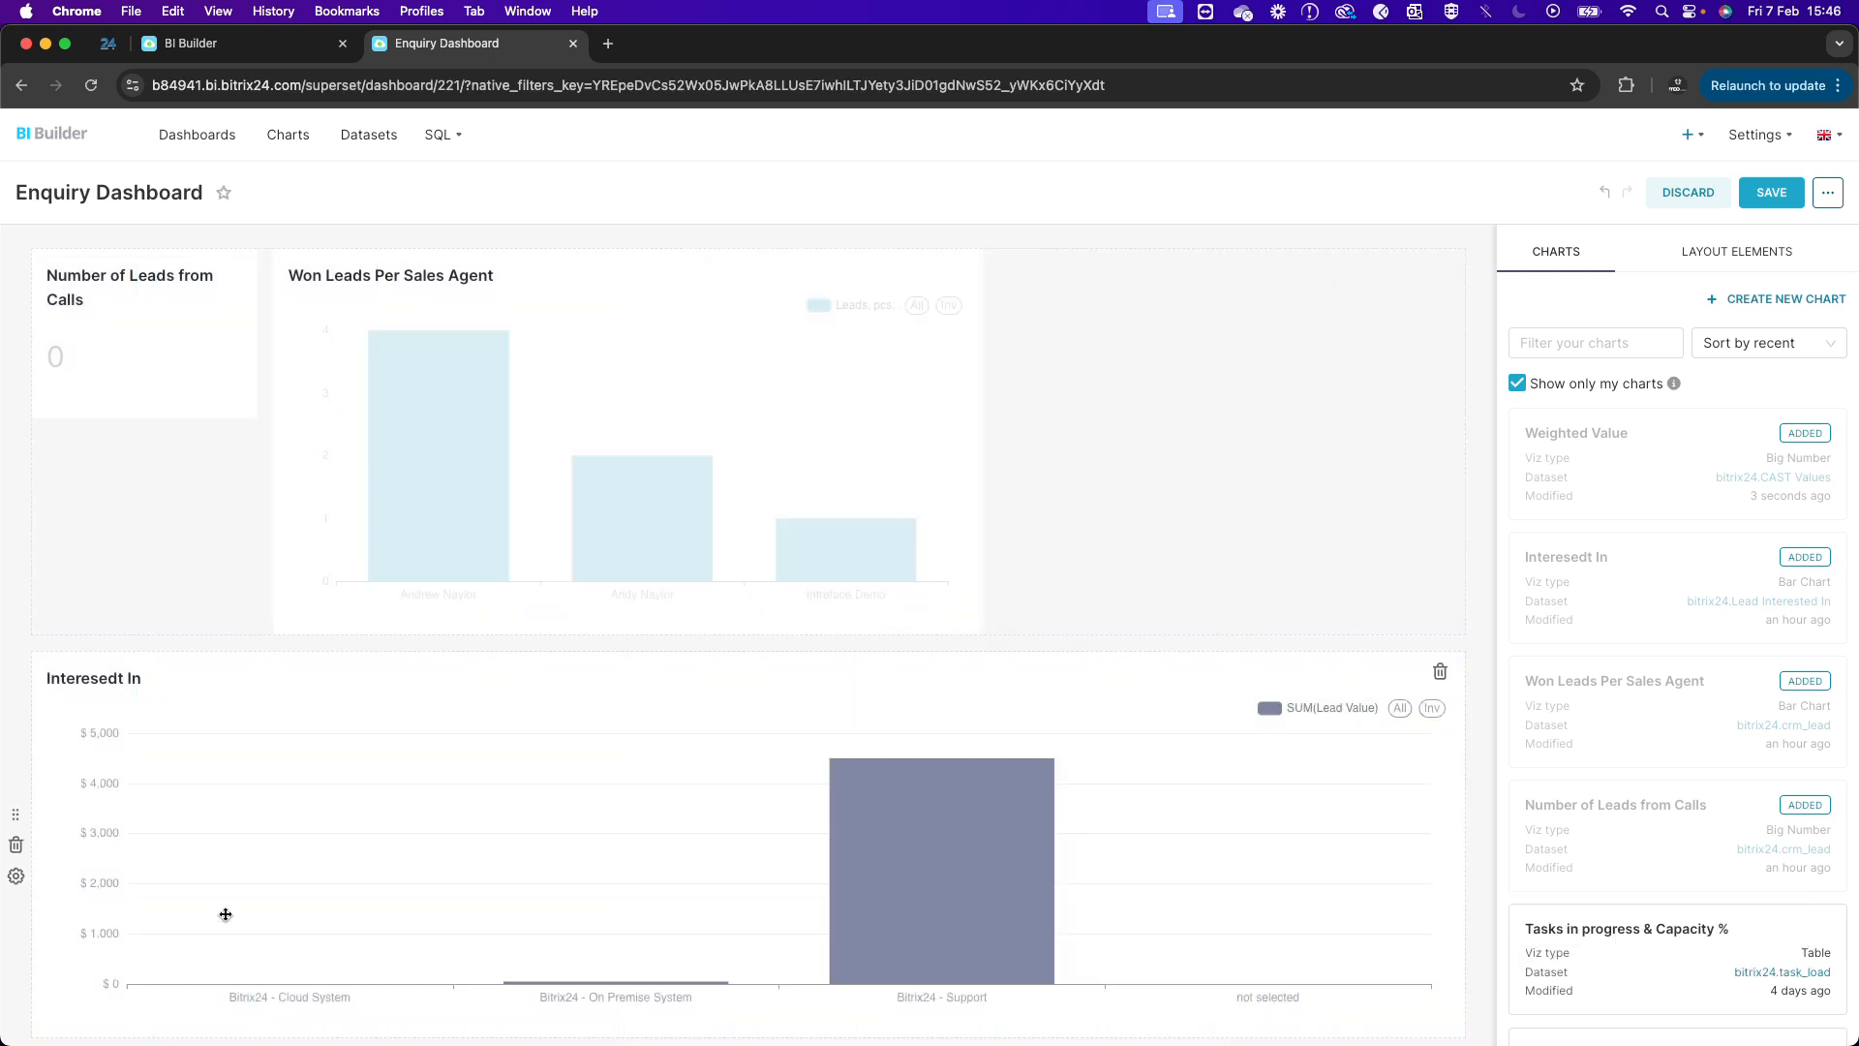
scroll(223, 908, down, 3)
drag(216, 892, 33, 306)
scroll(303, 337, up, 2)
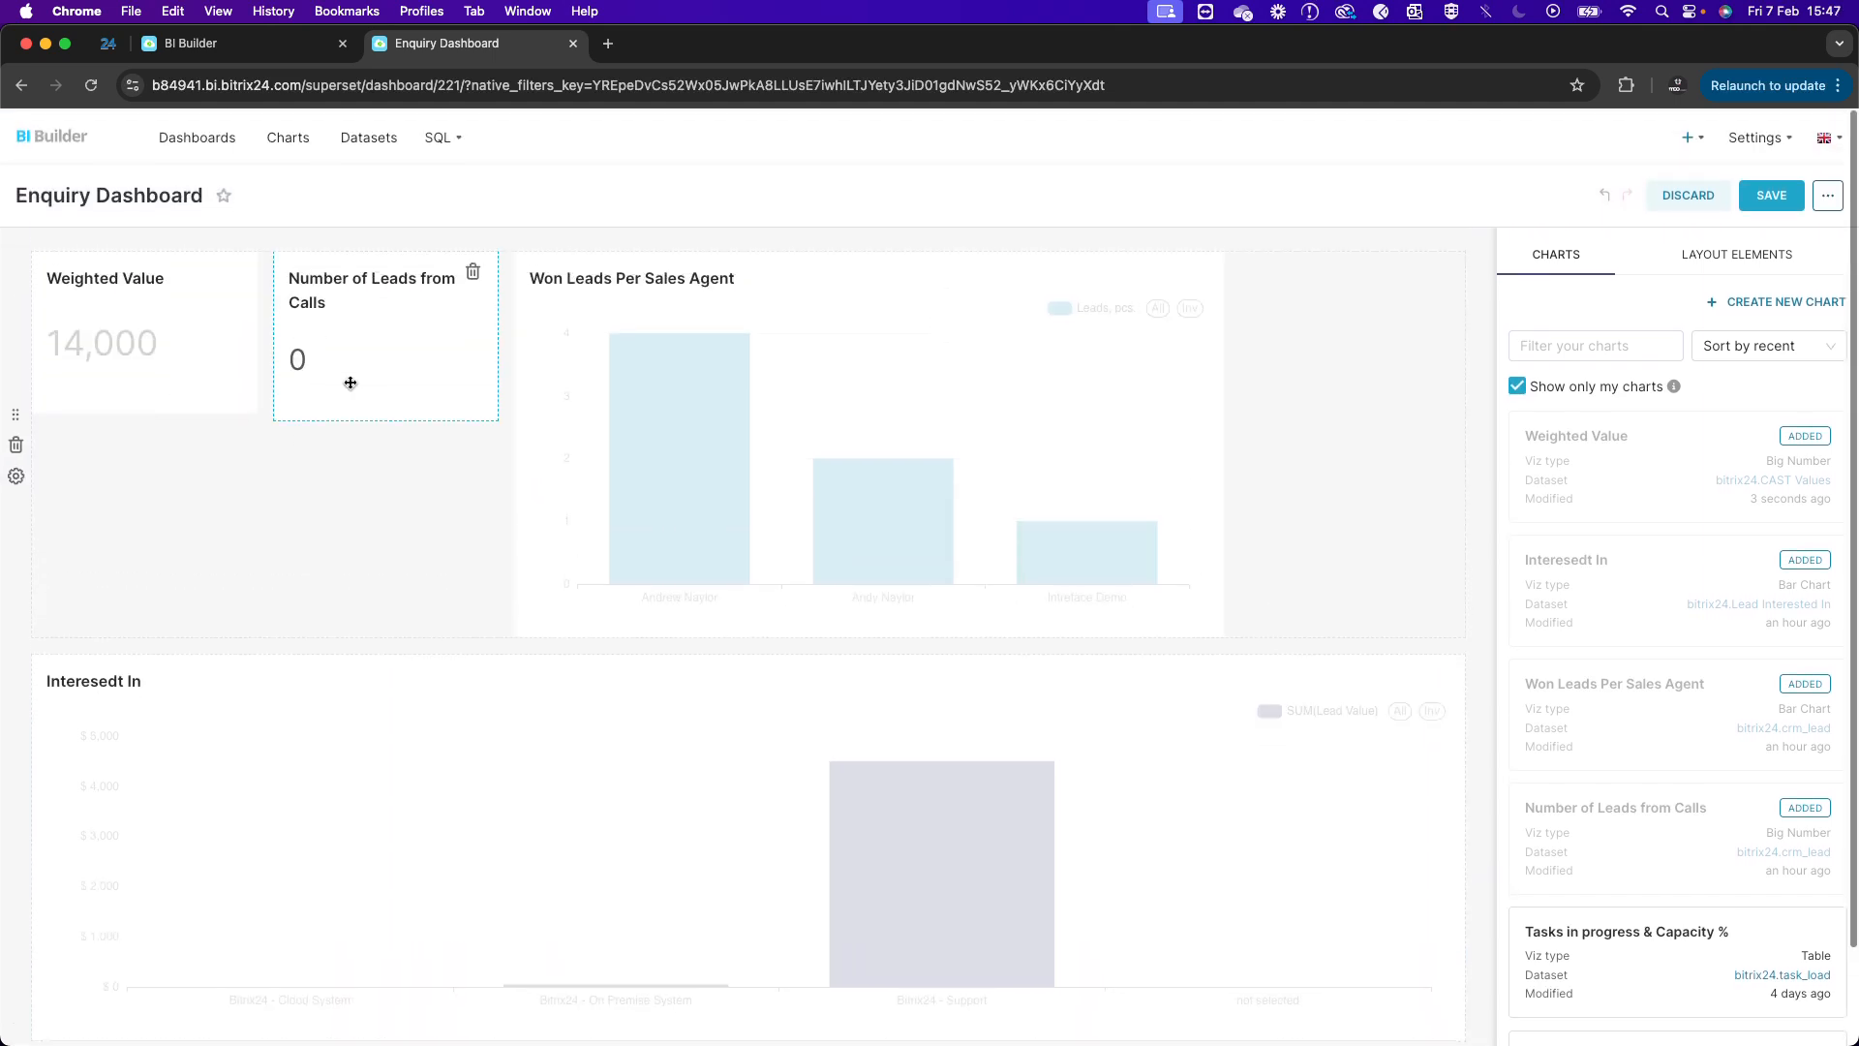
drag(378, 385, 56, 548)
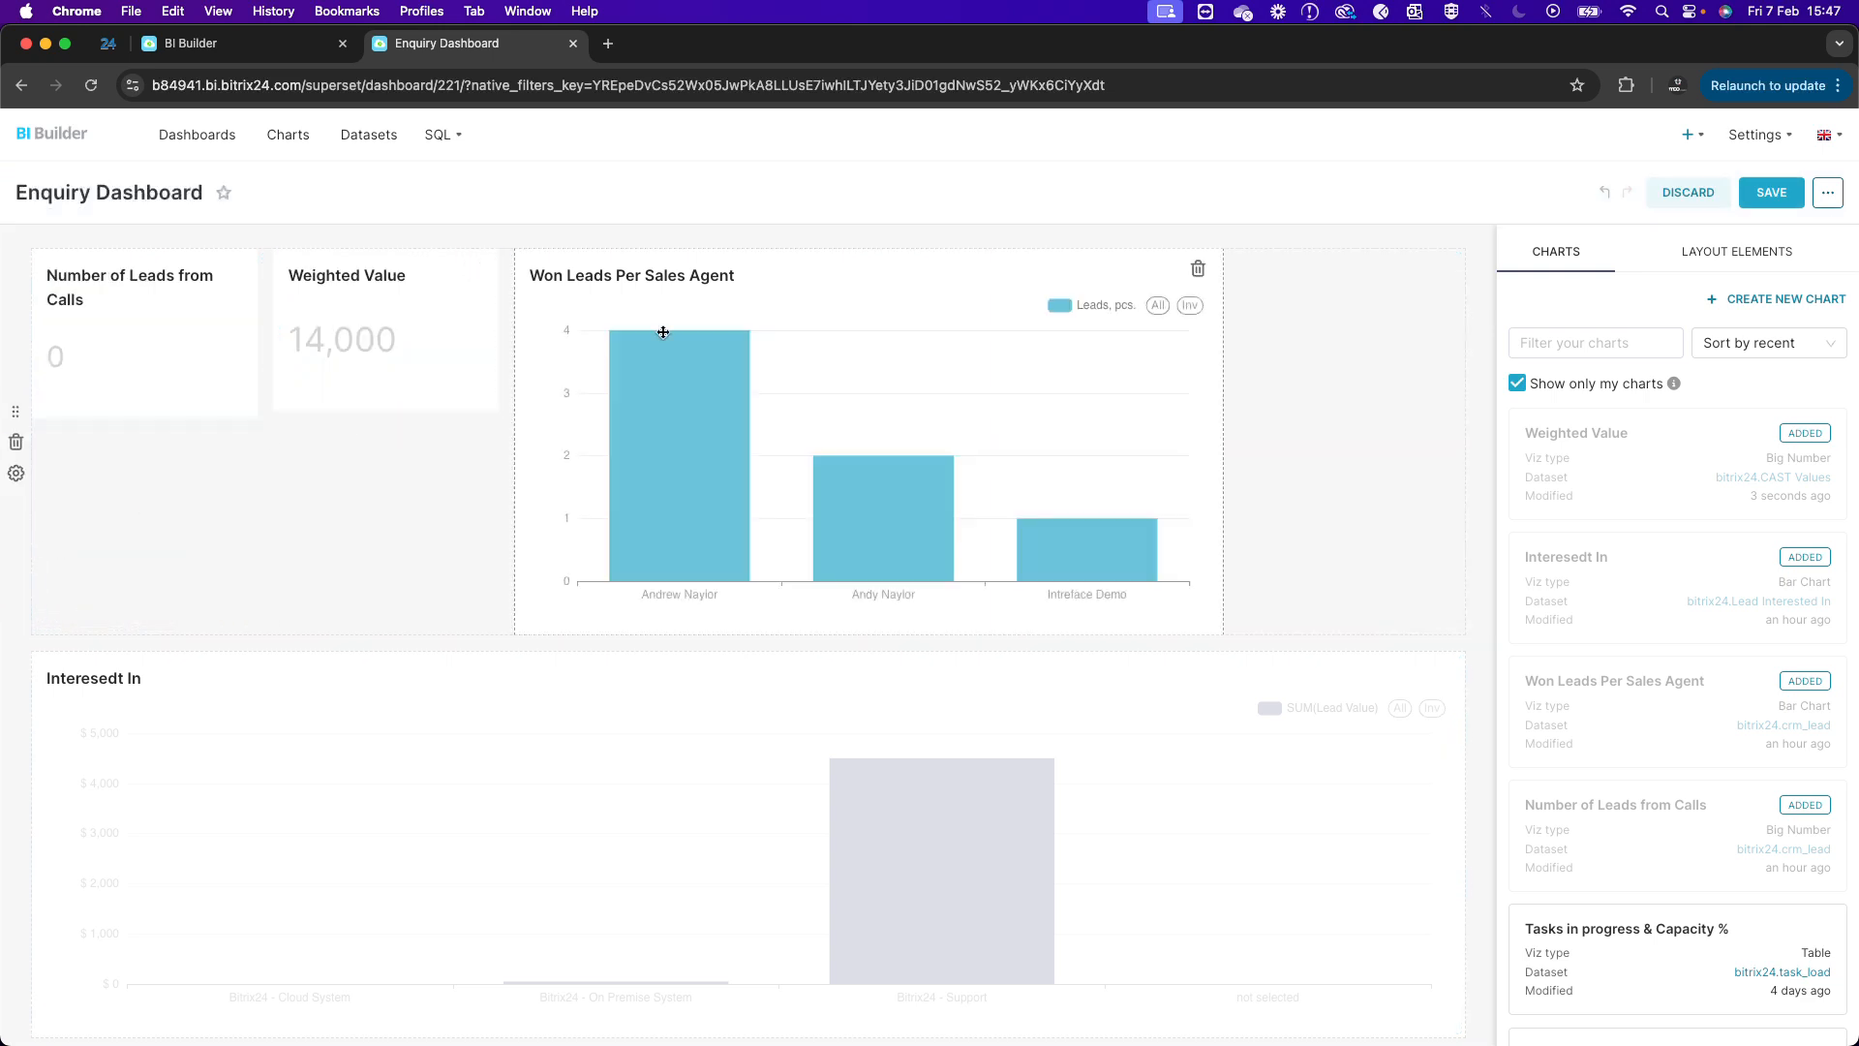
Widen Won Leads Per Sales Agent to fill the top row and stretch both number tiles to the row's full height.
drag(1222, 436, 1464, 457)
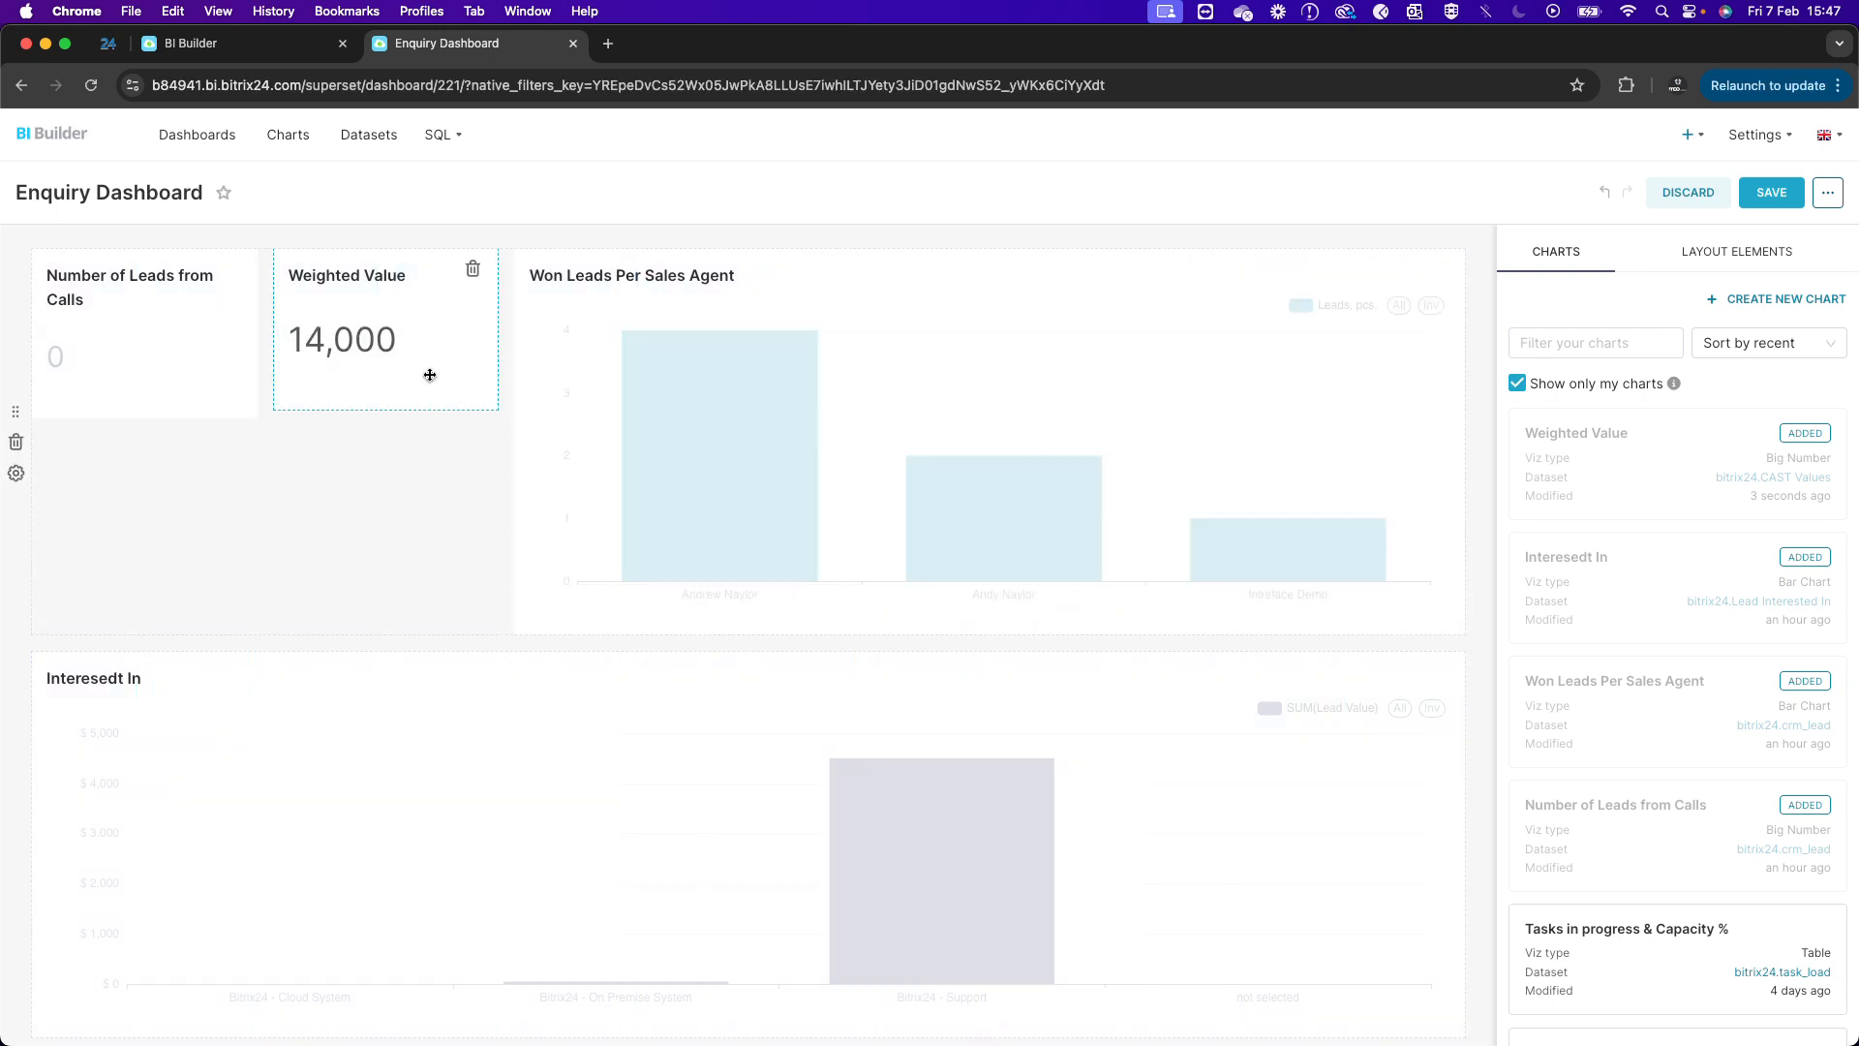
drag(413, 592, 410, 635)
drag(174, 413, 184, 632)
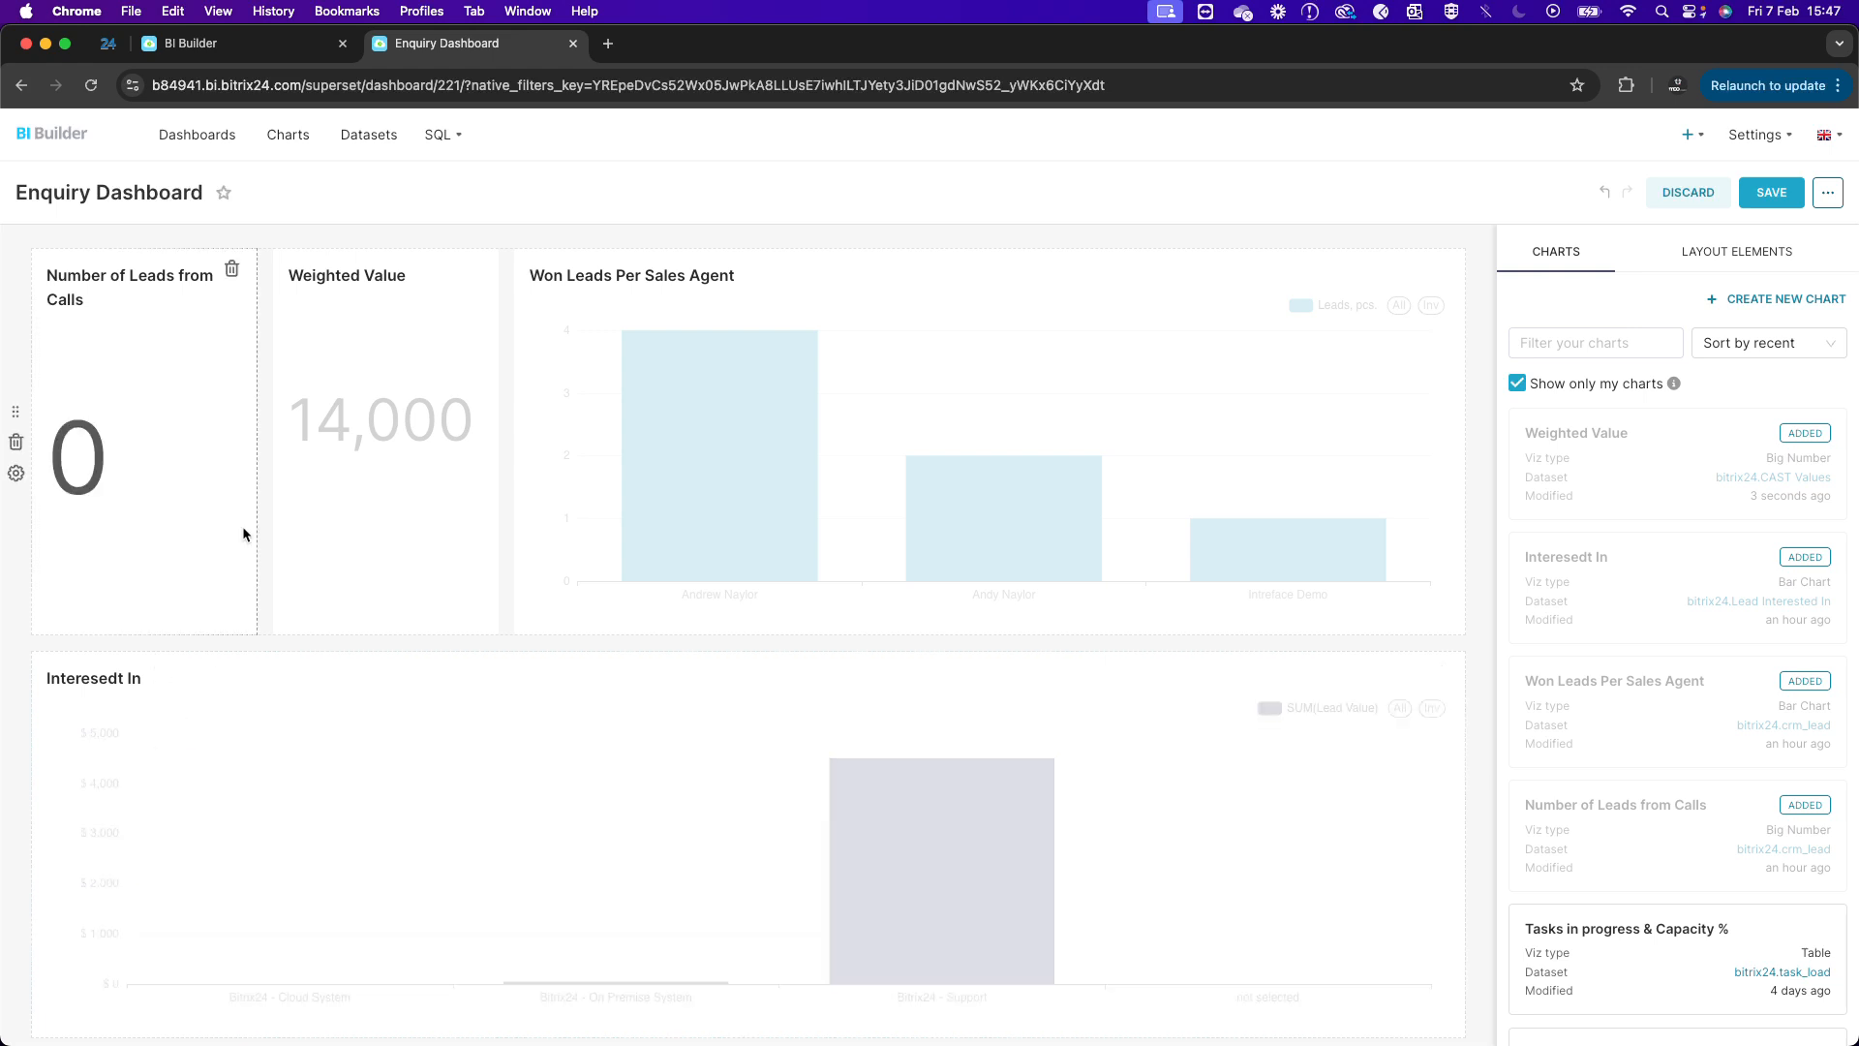
Save the rearranged Enquiry Dashboard.
scroll(237, 697, down, 1)
scroll(237, 697, up, 1)
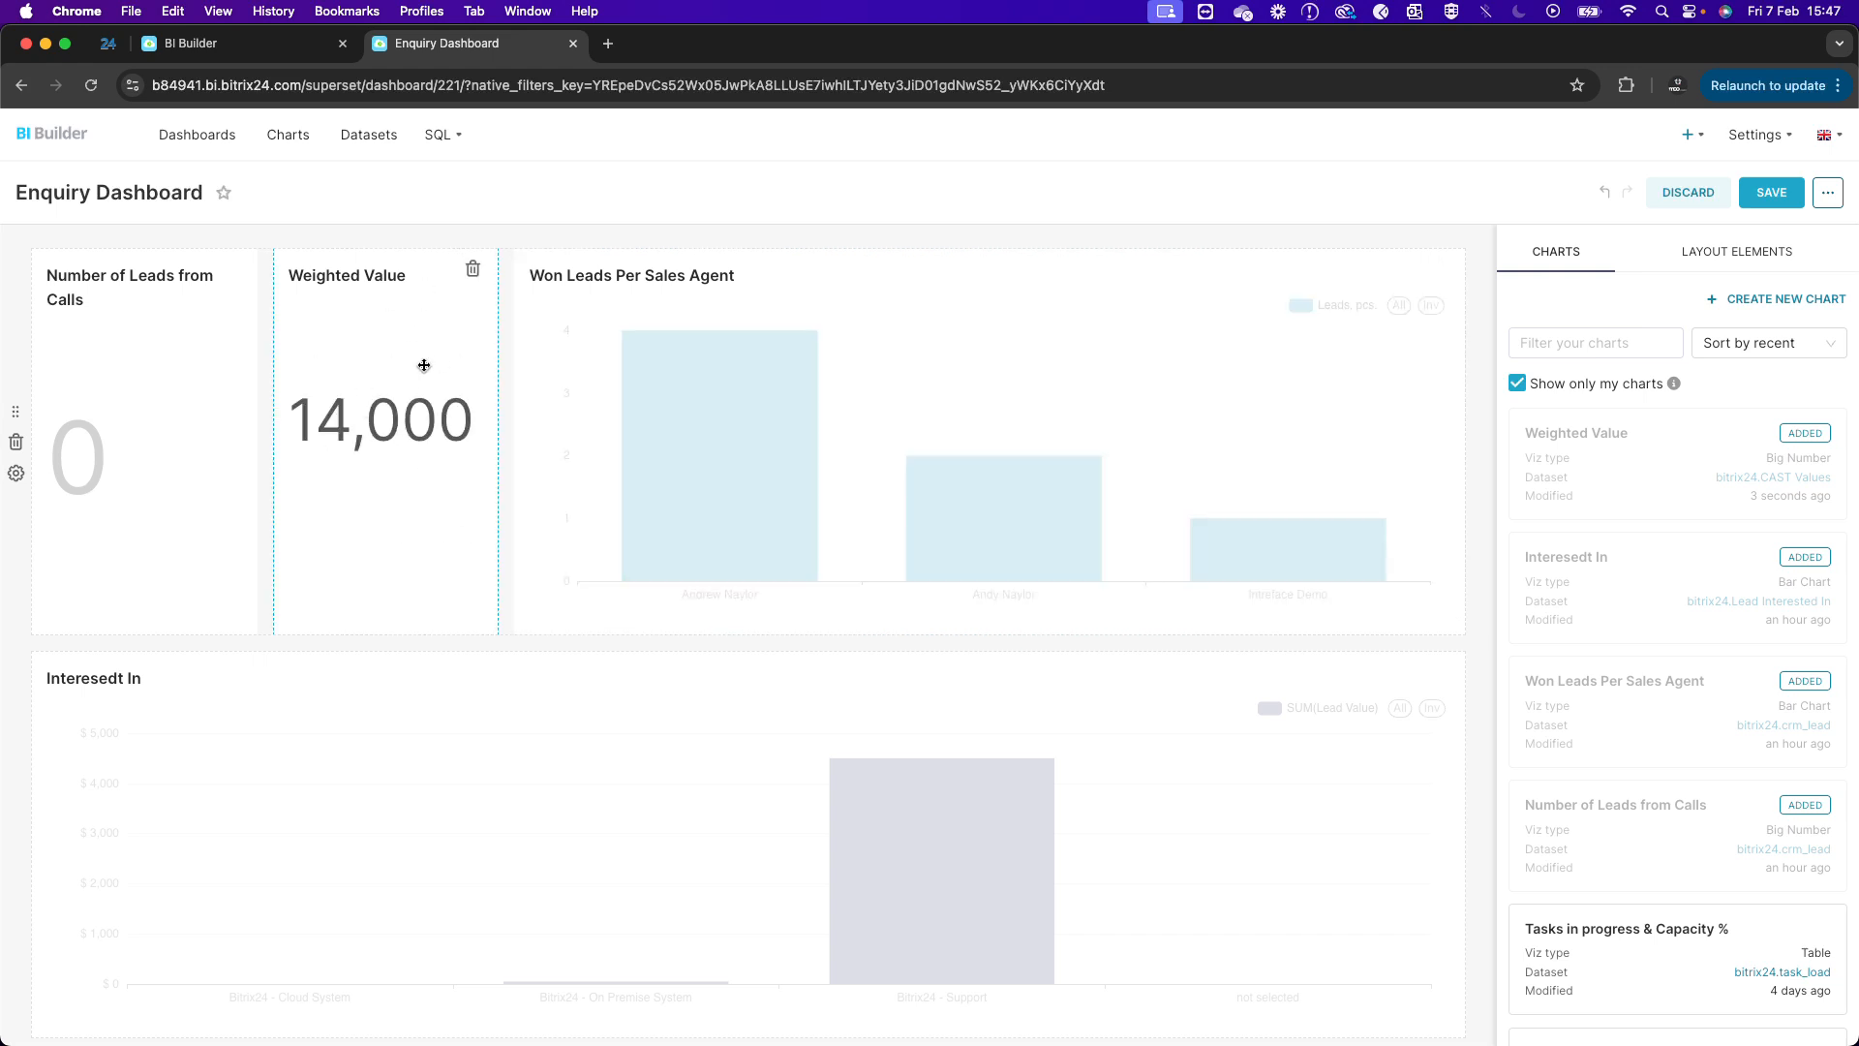
click(1774, 194)
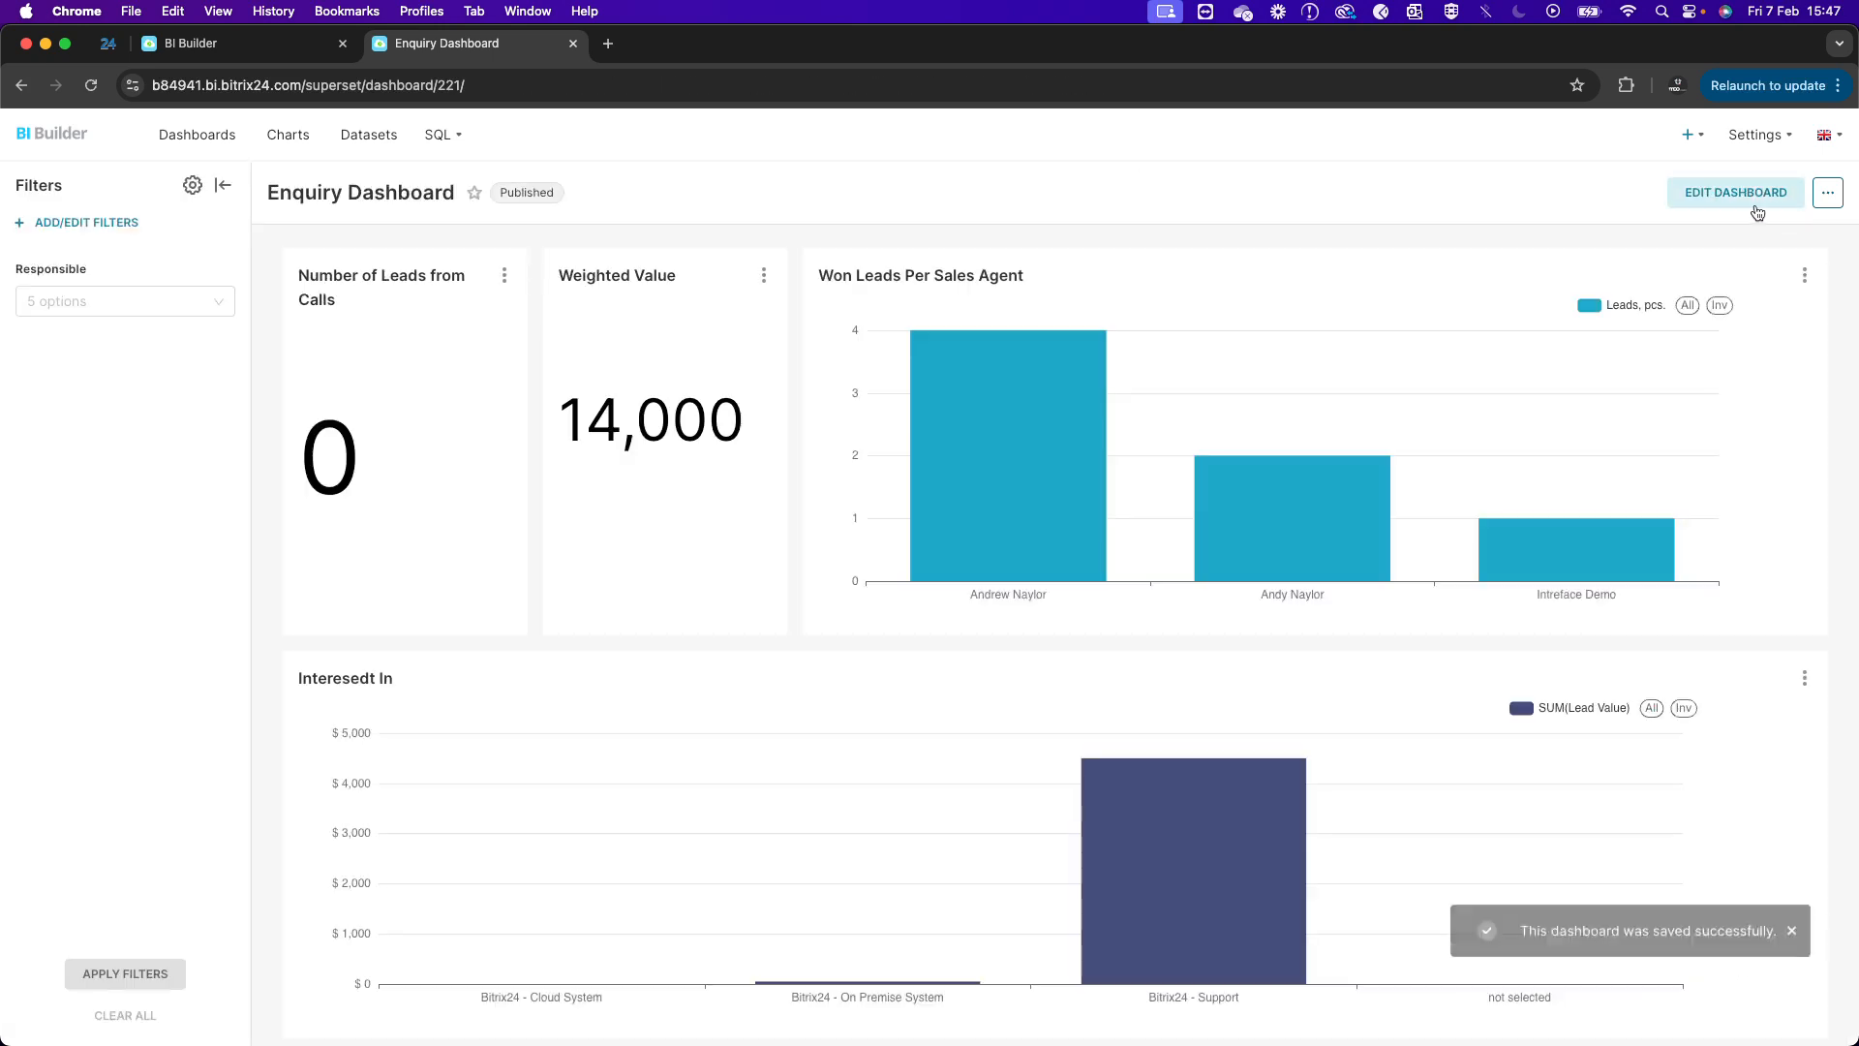